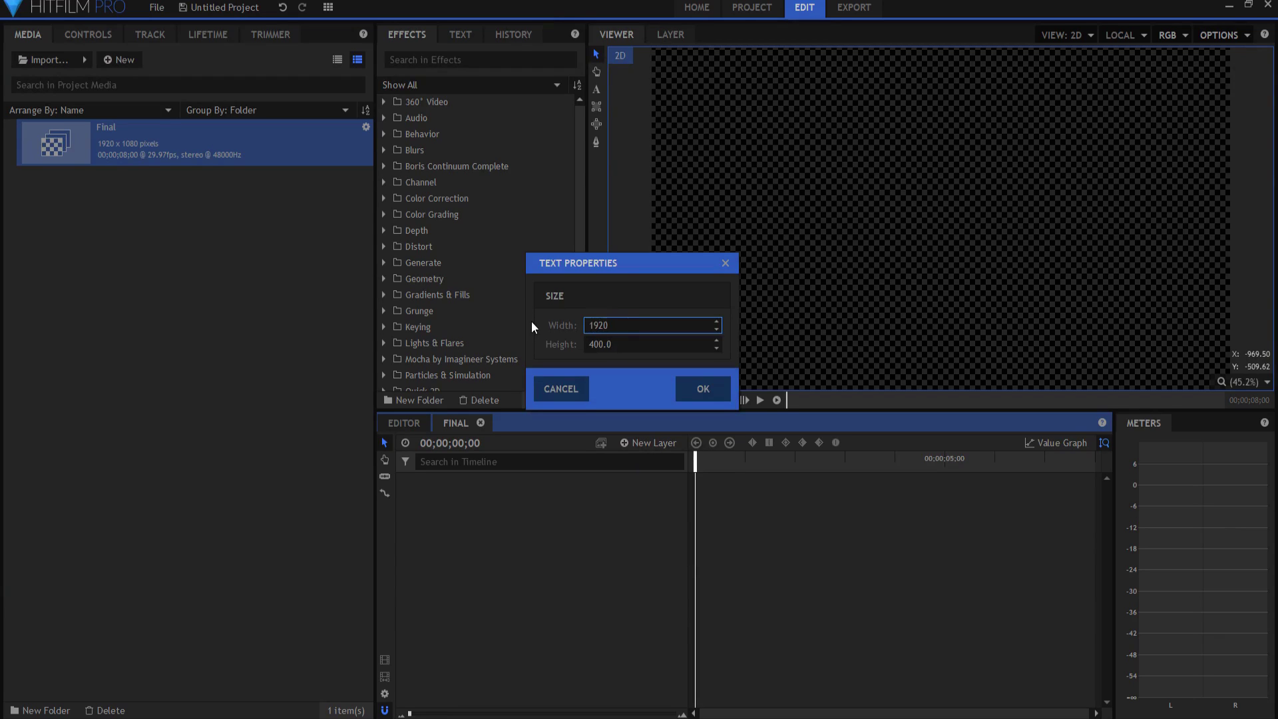
Step: Confirm the 1920 by 400 text layer size and type the title FILM SENSEI
{"action": "key", "text": "Return"}
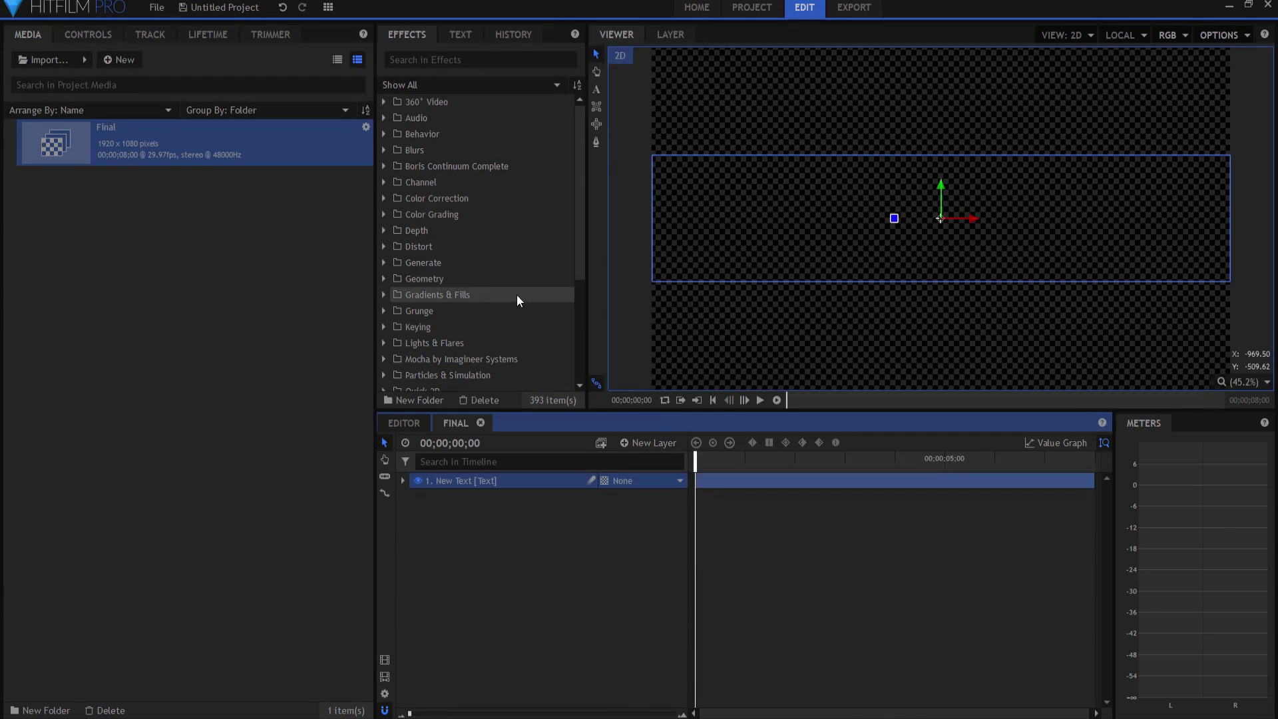
{"action": "left_click", "coordinate": [597, 89]}
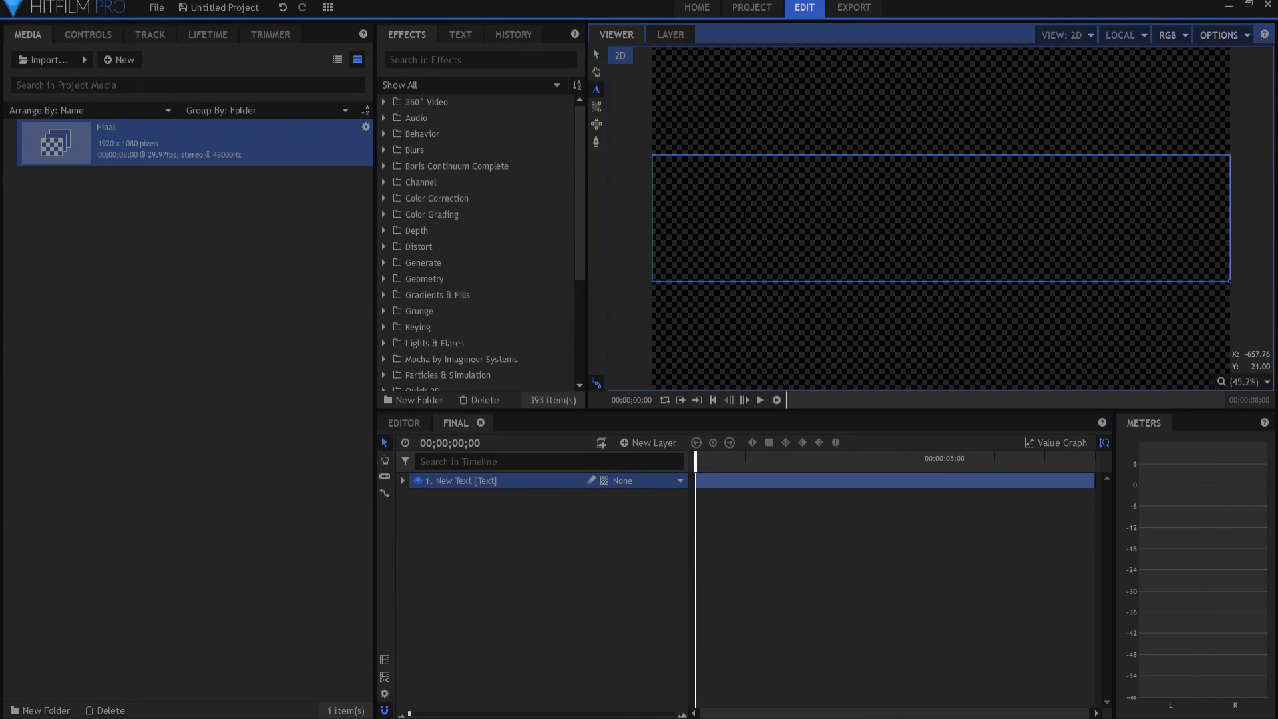
{"action": "type", "text": "FILM SENSEI"}
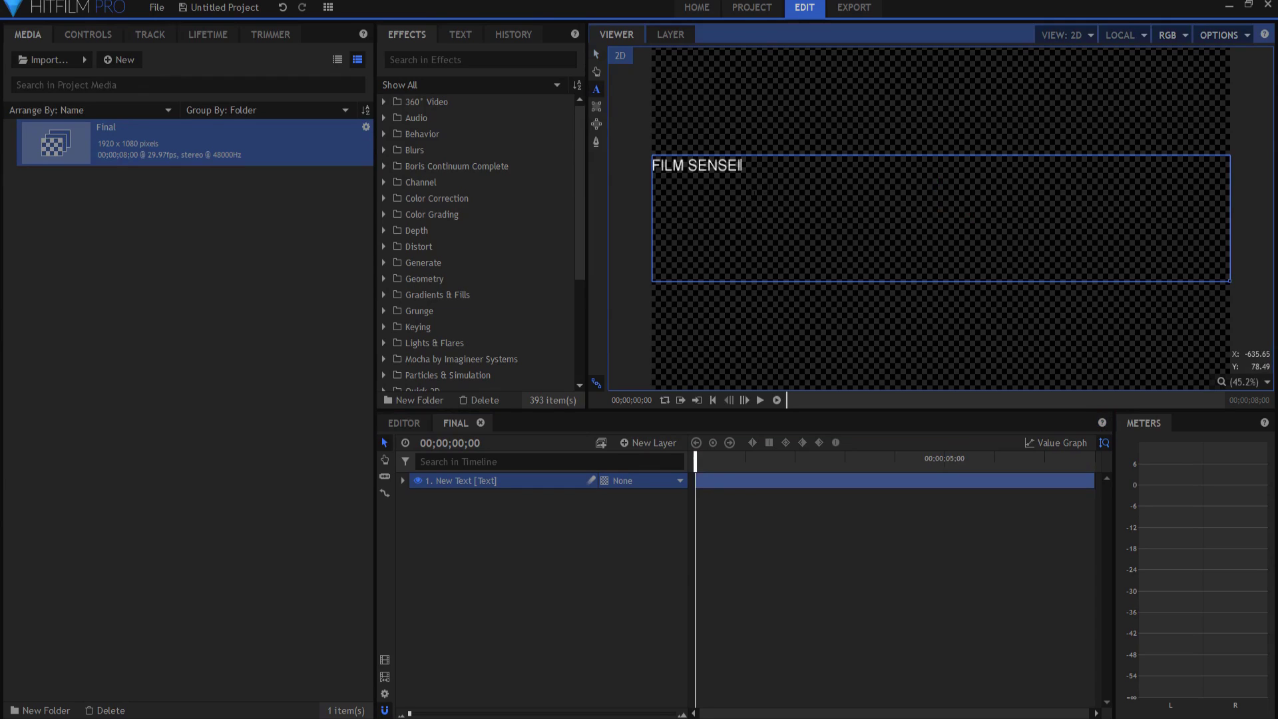
Step: Format the whole title as centred, Bold, at font size 300
{"action": "key", "text": "ctrl+a"}
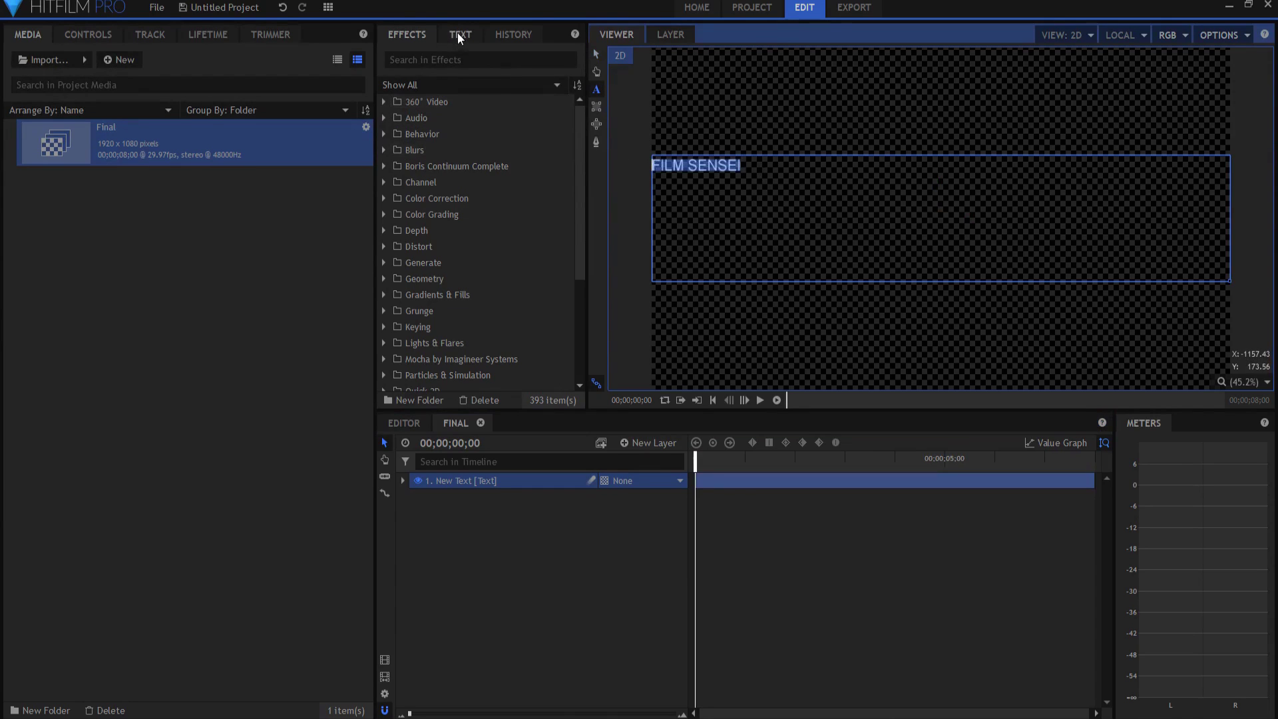
{"action": "left_click", "coordinate": [459, 36]}
{"action": "left_click", "coordinate": [419, 225]}
{"action": "left_click", "coordinate": [420, 116]}
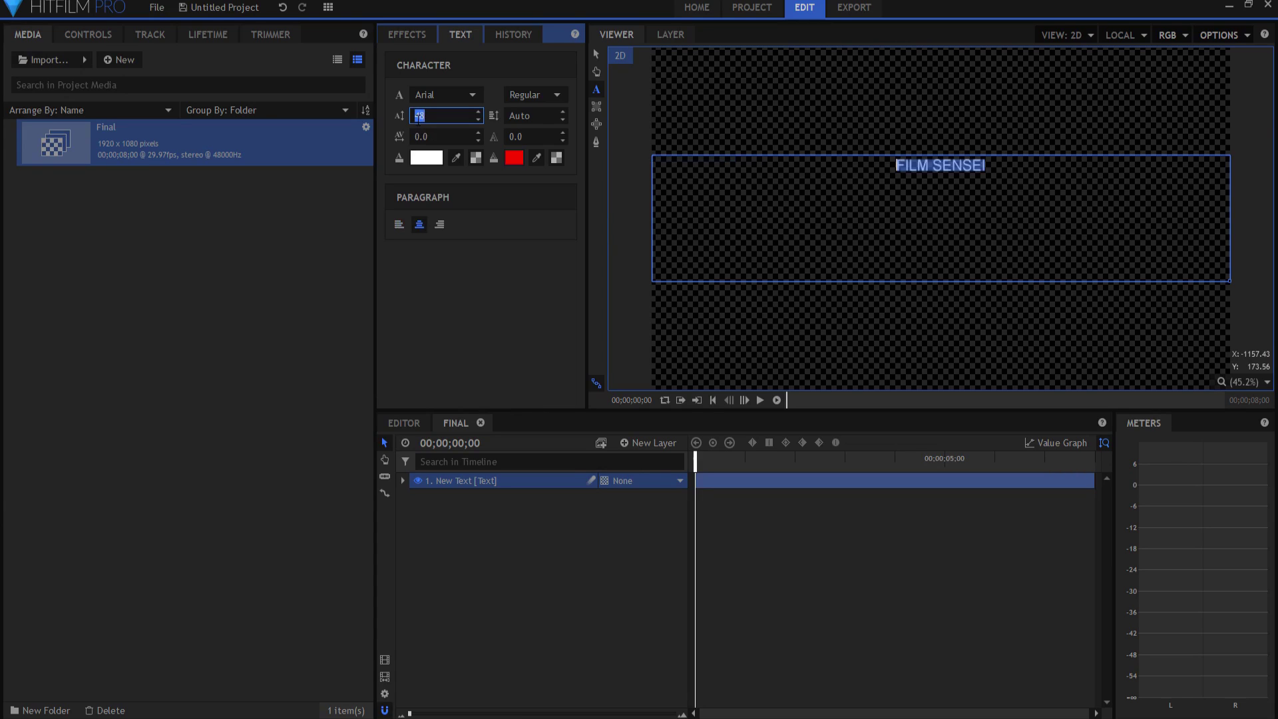
{"action": "type", "text": "300"}
{"action": "key", "text": "Return"}
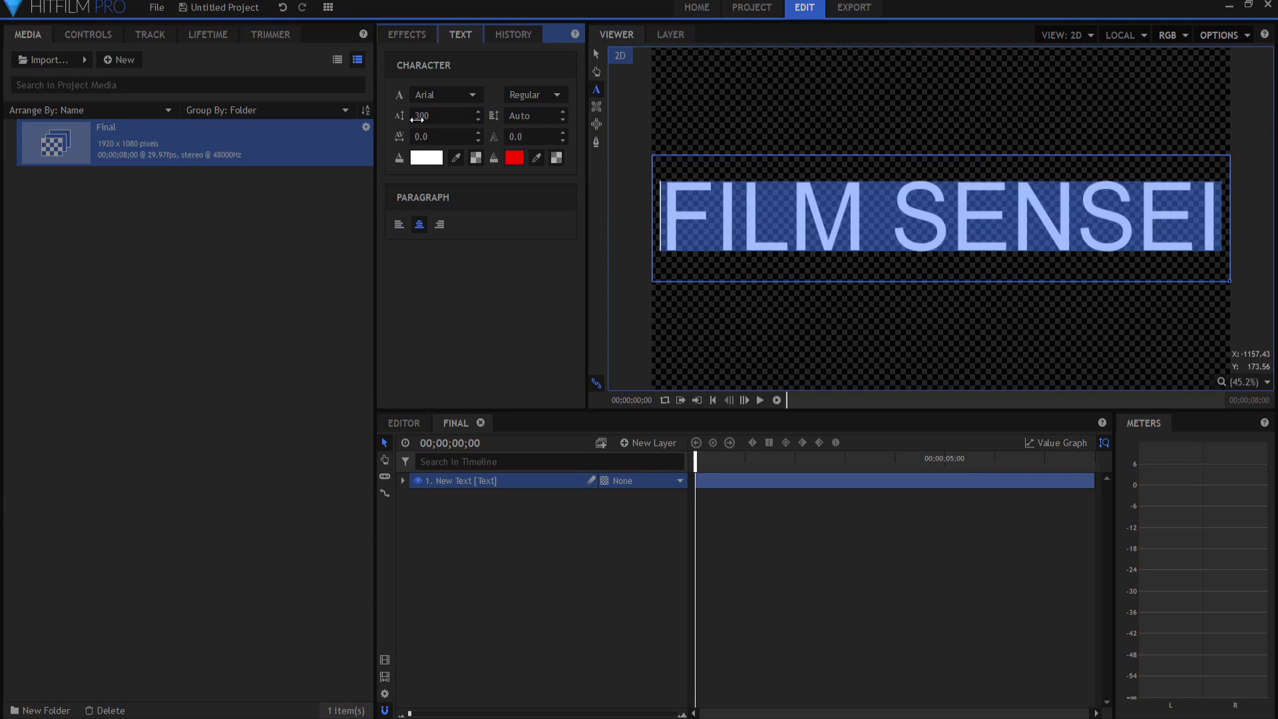
{"action": "left_click", "coordinate": [542, 94]}
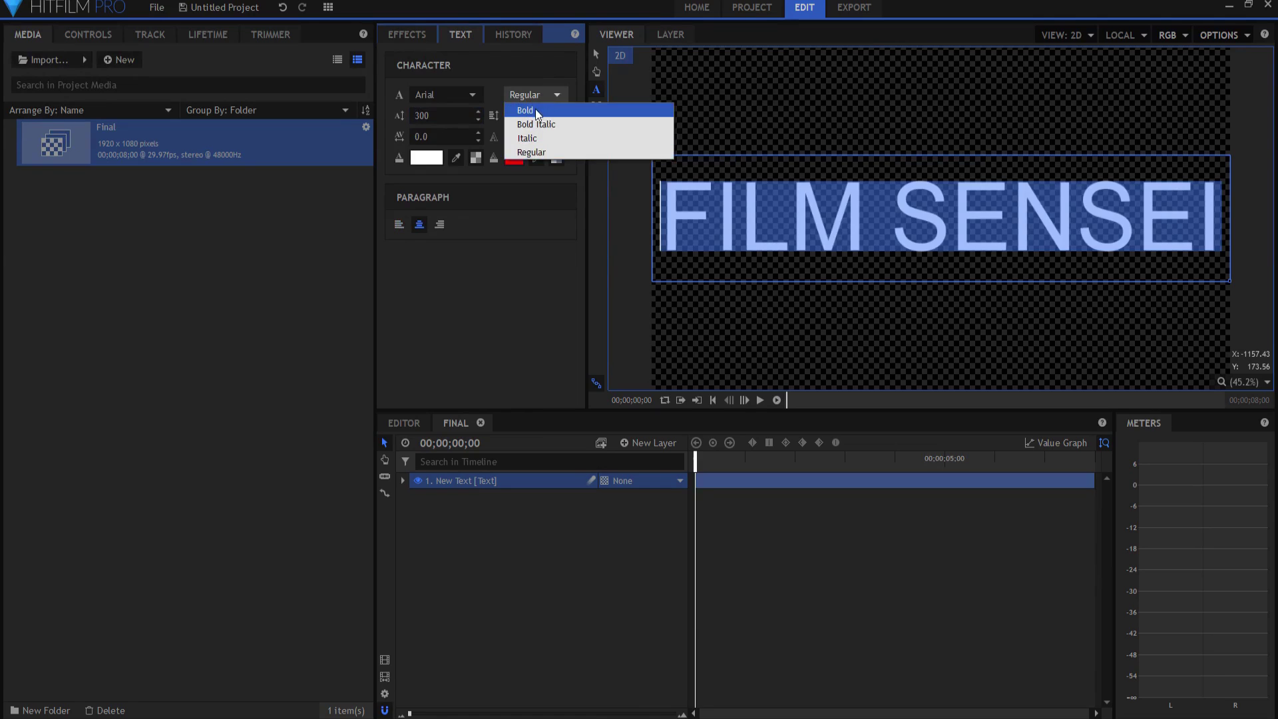
{"action": "left_click", "coordinate": [533, 107]}
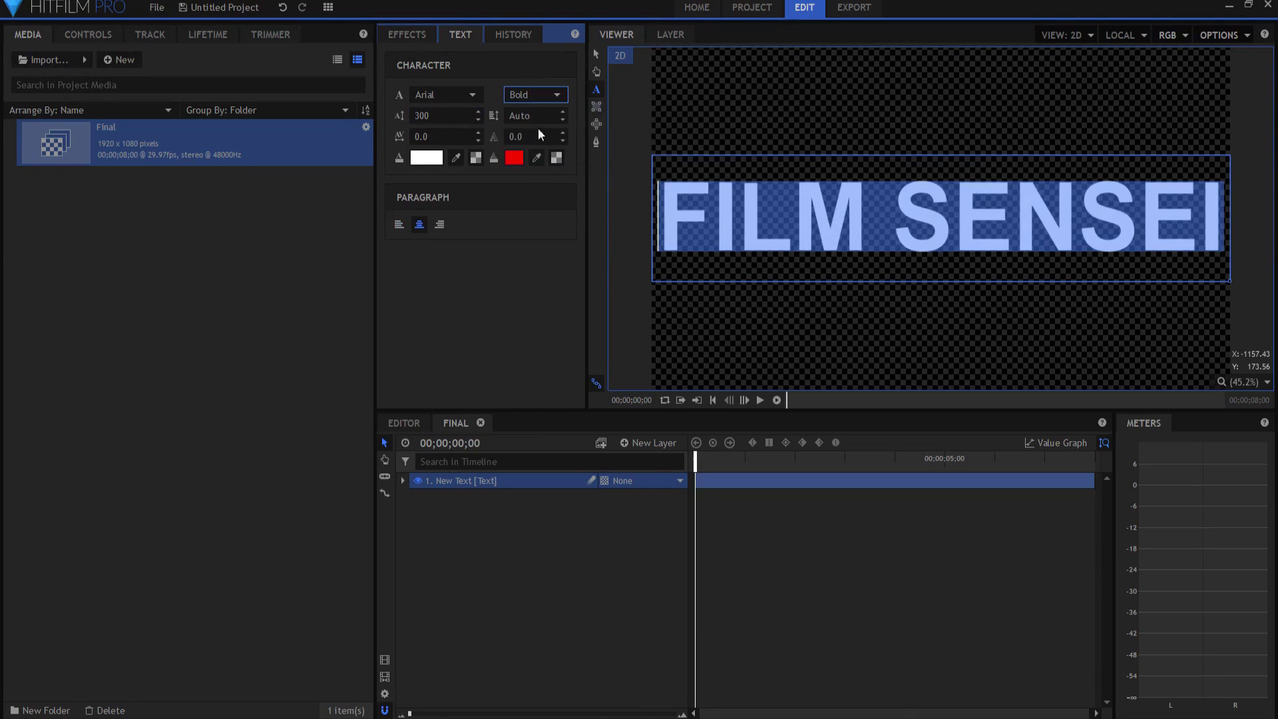
{"action": "left_click", "coordinate": [591, 55]}
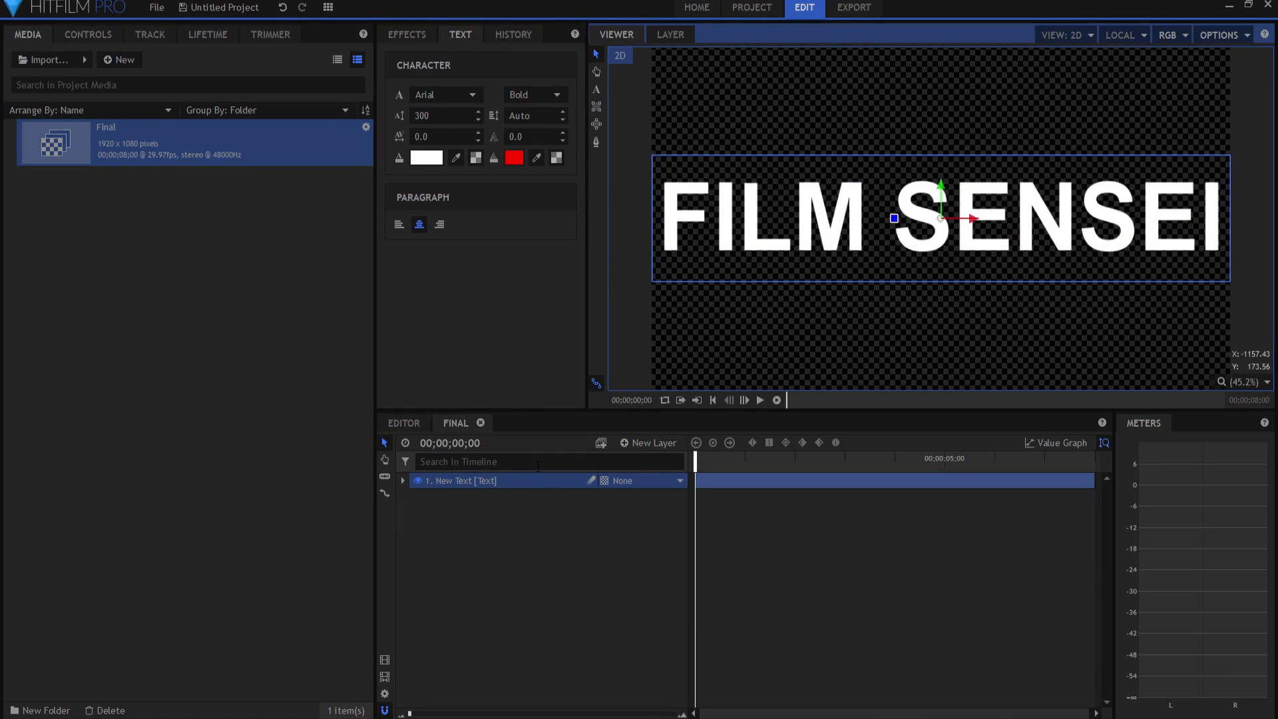
Step: Nest the FILM SENSEI text layer into a new composite shot named 'Graphic'
{"action": "right_click", "coordinate": [470, 481]}
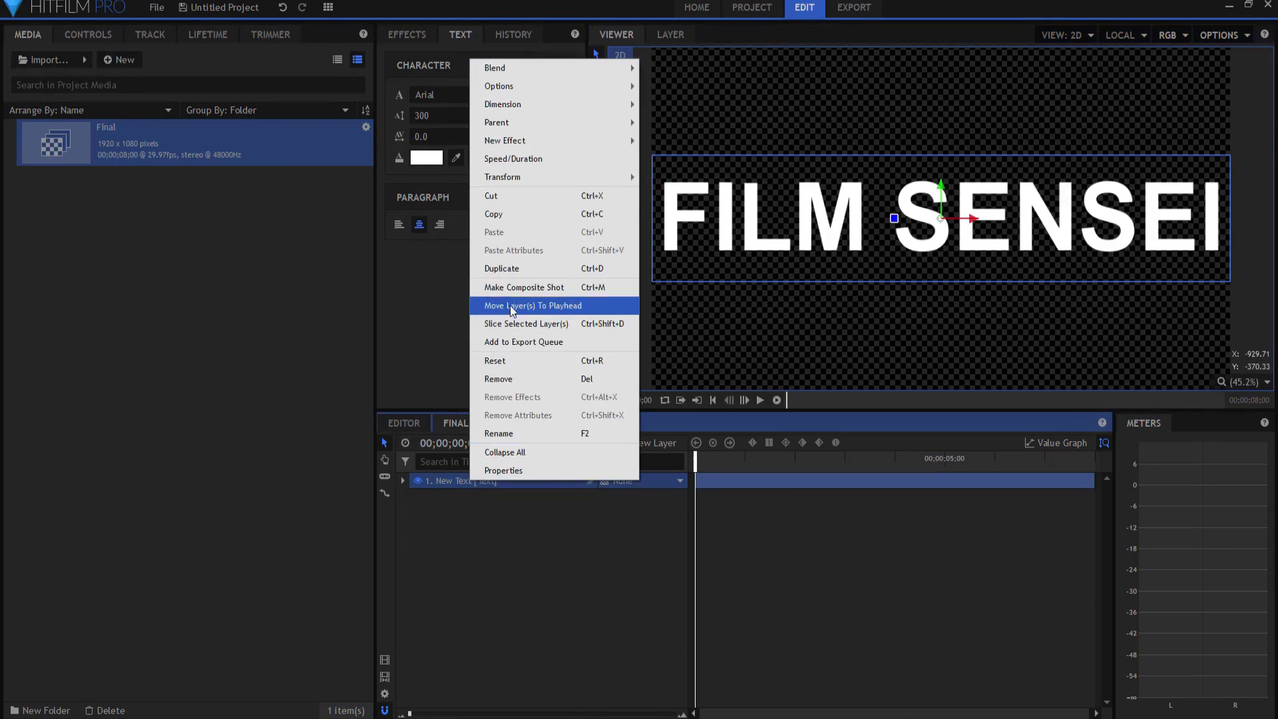
{"action": "left_click", "coordinate": [519, 288]}
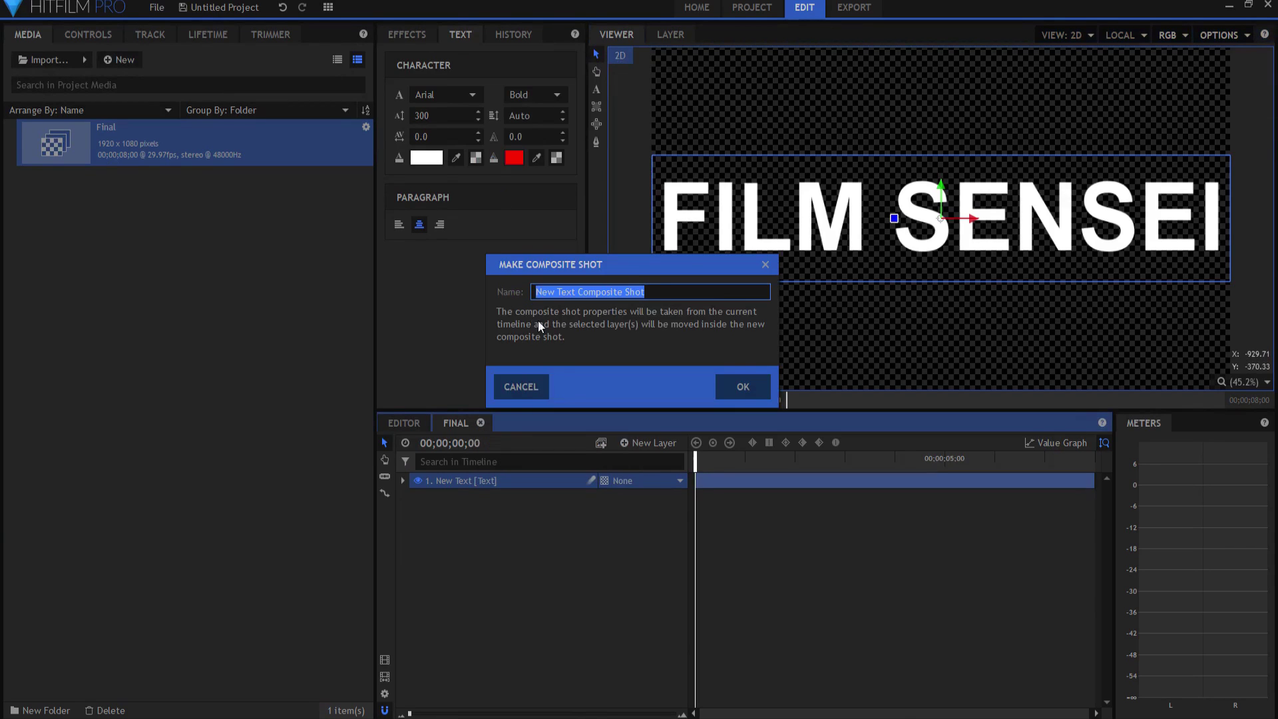
{"action": "type", "text": "G"}
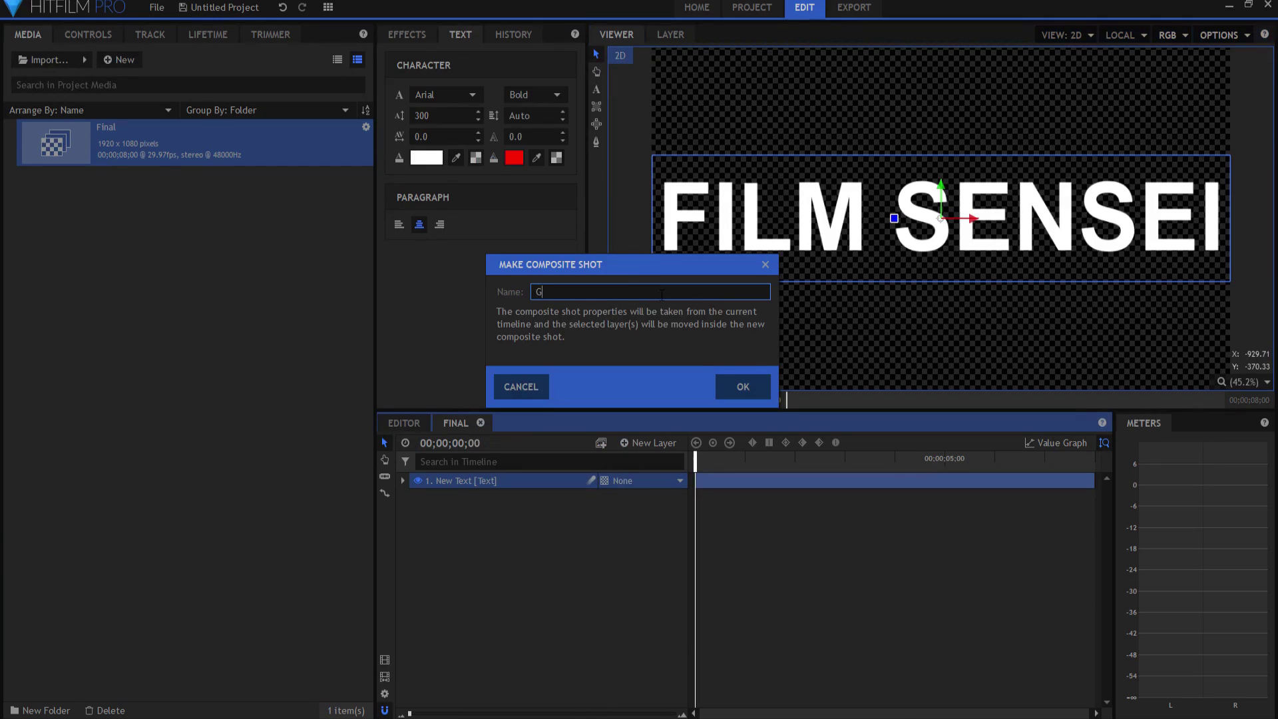
{"action": "type", "text": "rapghic"}
{"action": "key", "text": "BackSpace"}
{"action": "left_click", "coordinate": [744, 386]}
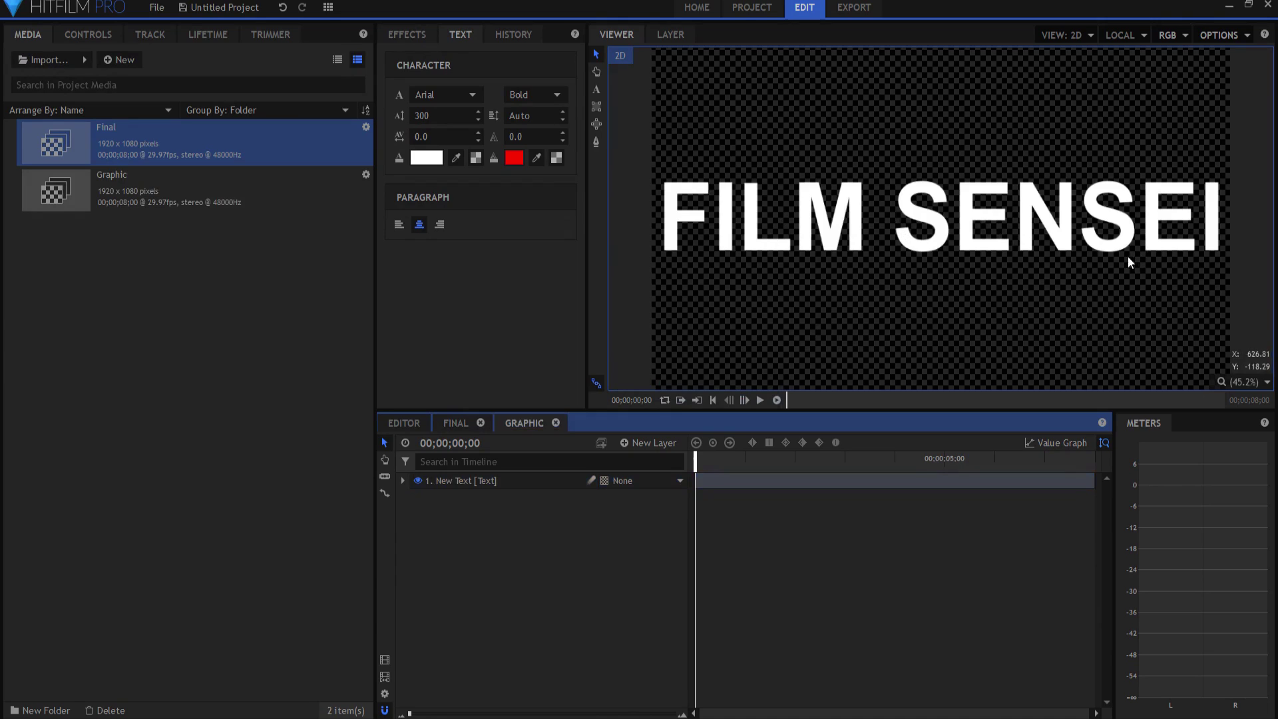
Step: Return to the Final timeline and expand the Graphic composite layer
{"action": "left_click", "coordinate": [453, 423]}
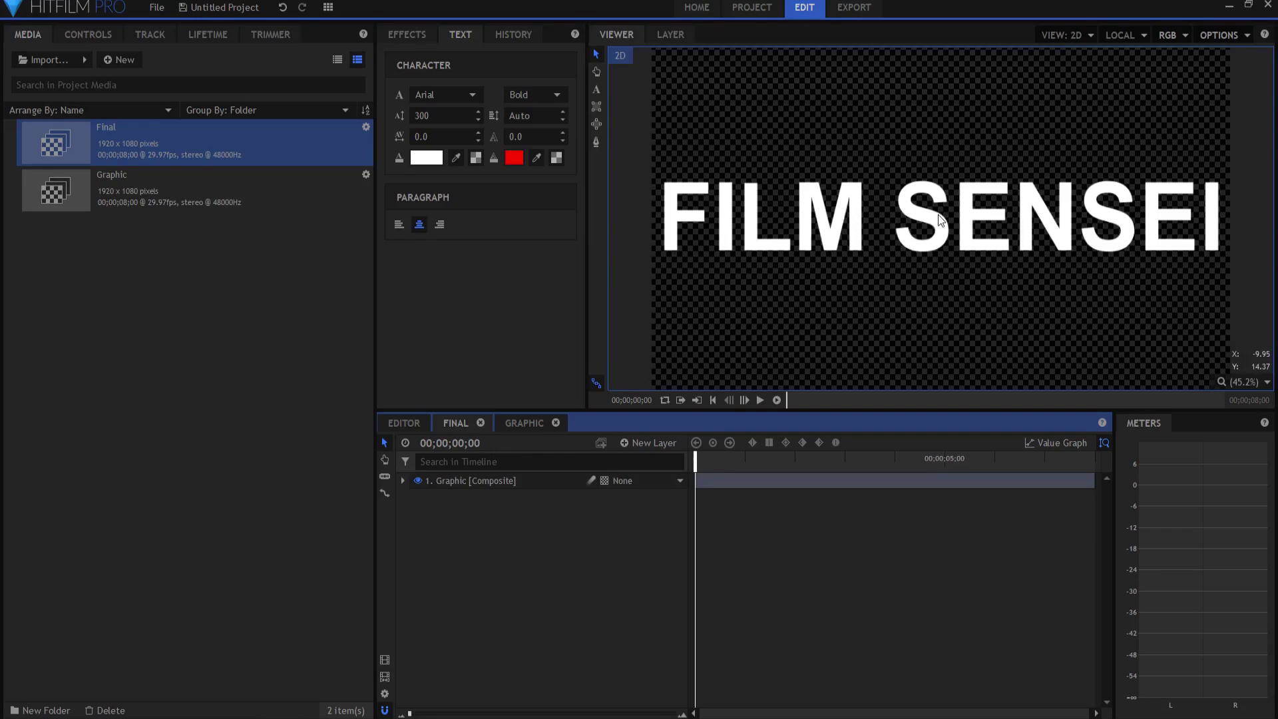
{"action": "scroll", "coordinate": [937, 214], "scroll_direction": "down", "scroll_amount": 1}
{"action": "scroll", "coordinate": [942, 221], "scroll_direction": "down", "scroll_amount": 1}
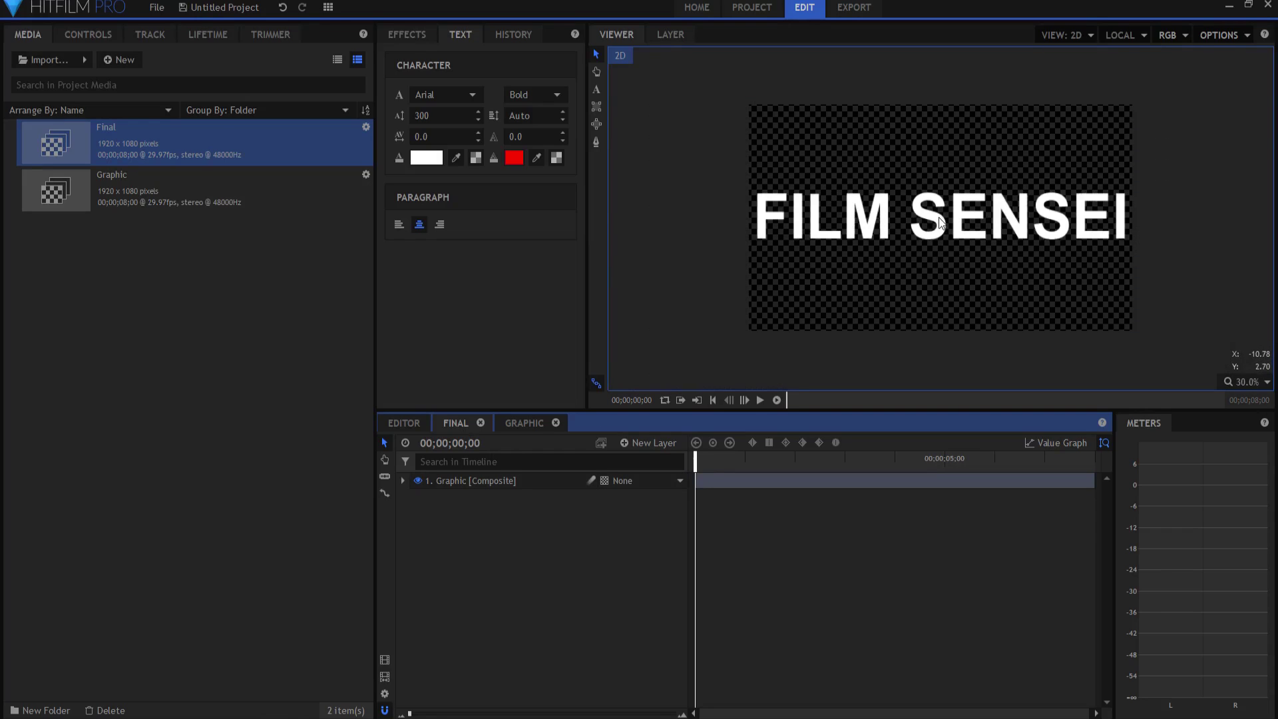
{"action": "left_click", "coordinate": [447, 481]}
{"action": "left_click", "coordinate": [403, 480]}
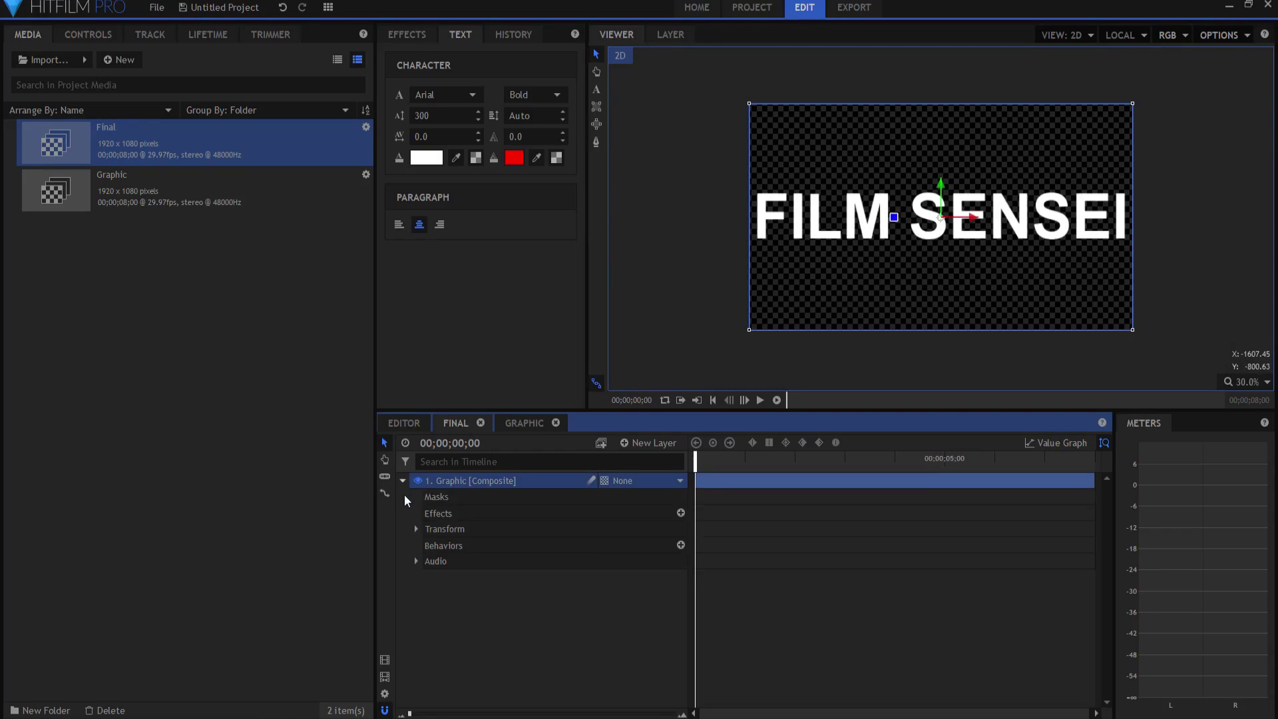
Step: Draw a rectangle mask around the entire frame in the Graphic layer's Masks group
{"action": "left_click", "coordinate": [417, 529]}
{"action": "left_click", "coordinate": [417, 527]}
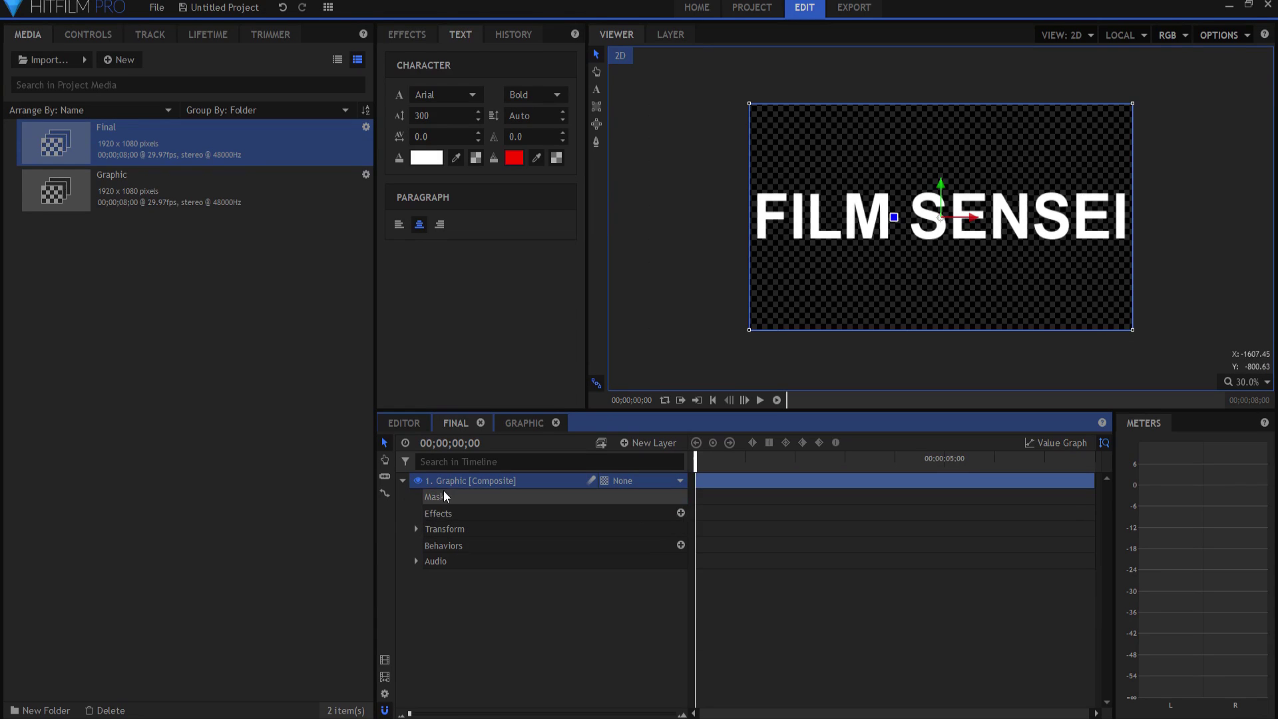
{"action": "left_click", "coordinate": [444, 496]}
{"action": "left_click", "coordinate": [596, 107]}
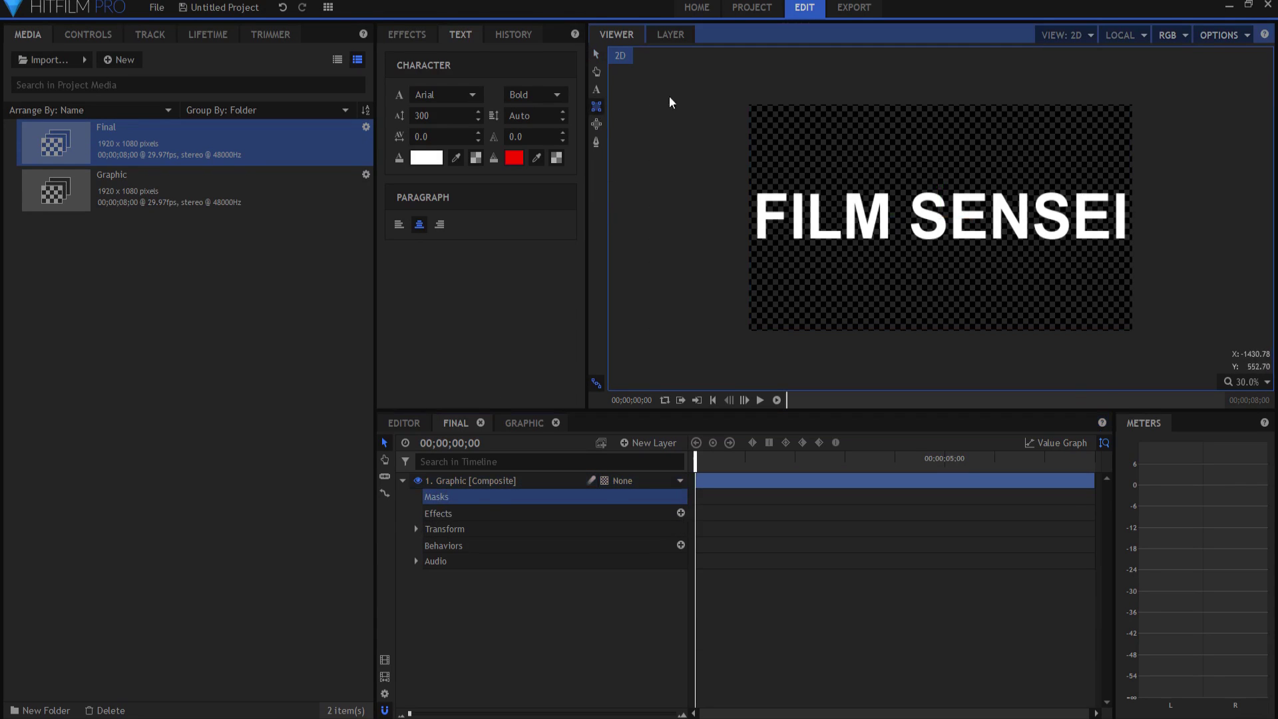
{"action": "left_click_drag", "start_coordinate": [720, 81], "coordinate": [1164, 358]}
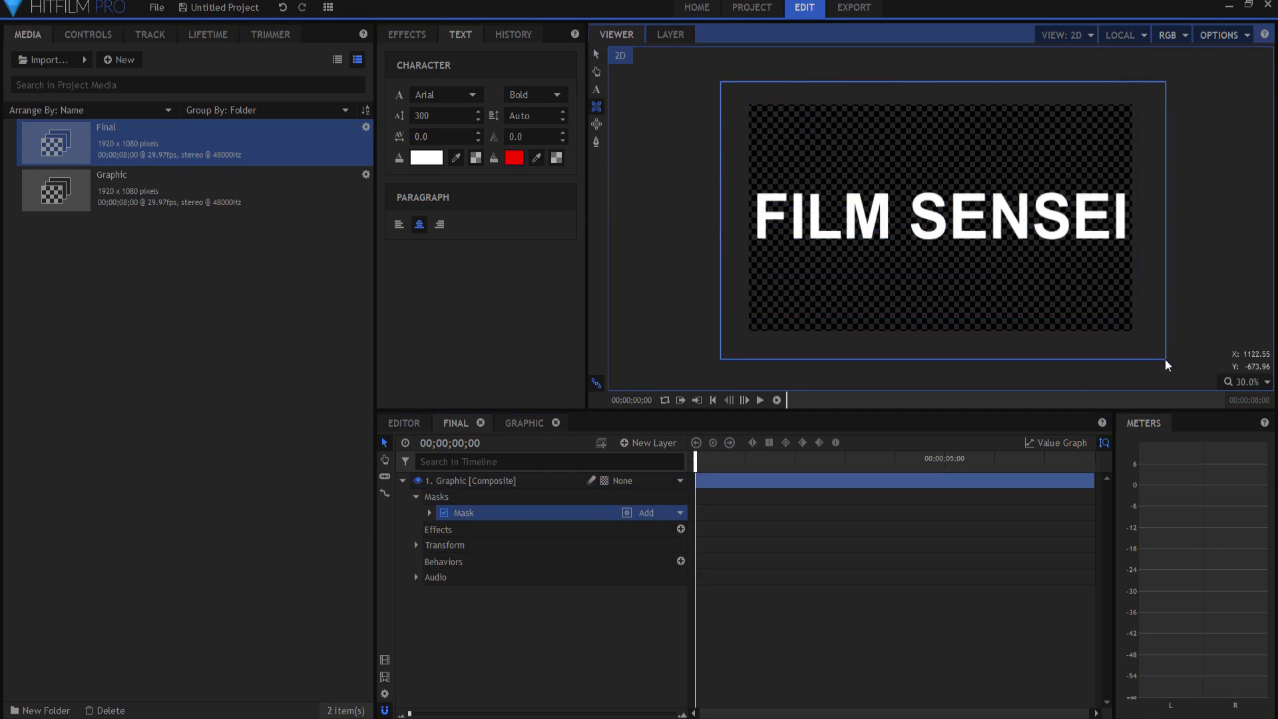
Step: Keyframe the mask position so it slides left off the title by 00;00;04;00
{"action": "left_click", "coordinate": [429, 513]}
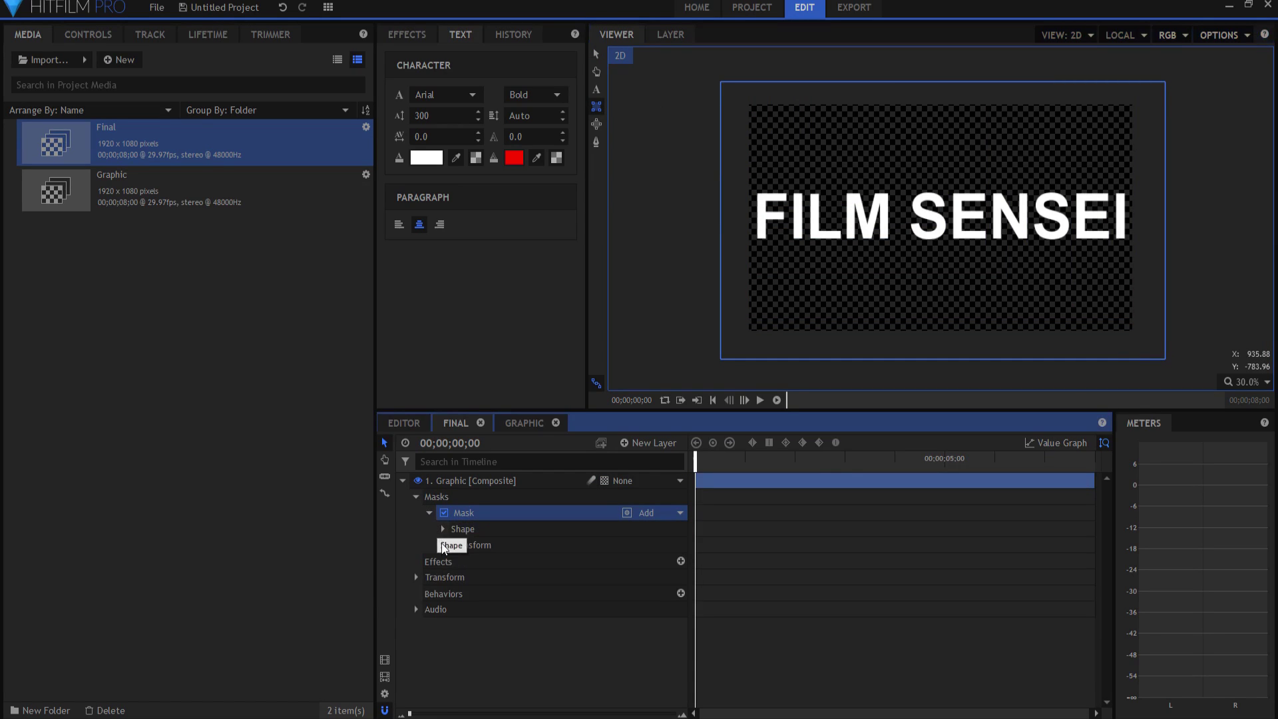
{"action": "left_click", "coordinate": [443, 546]}
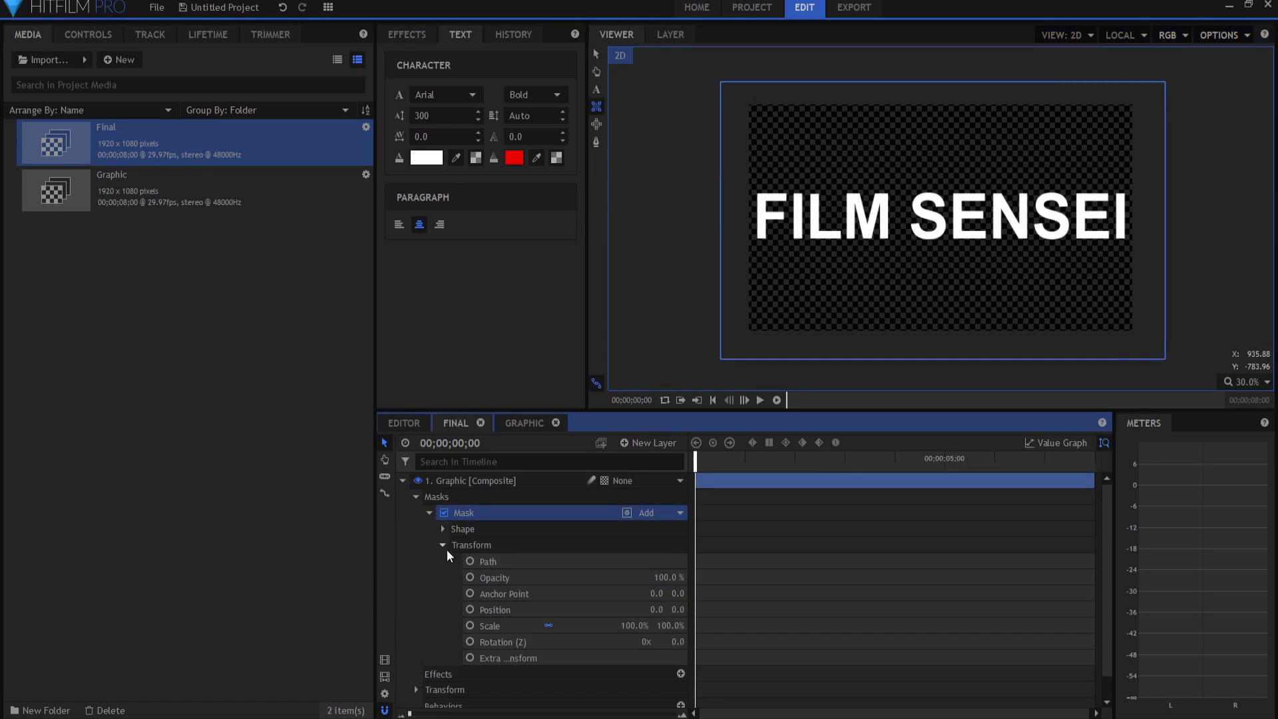
{"action": "left_click", "coordinate": [469, 609]}
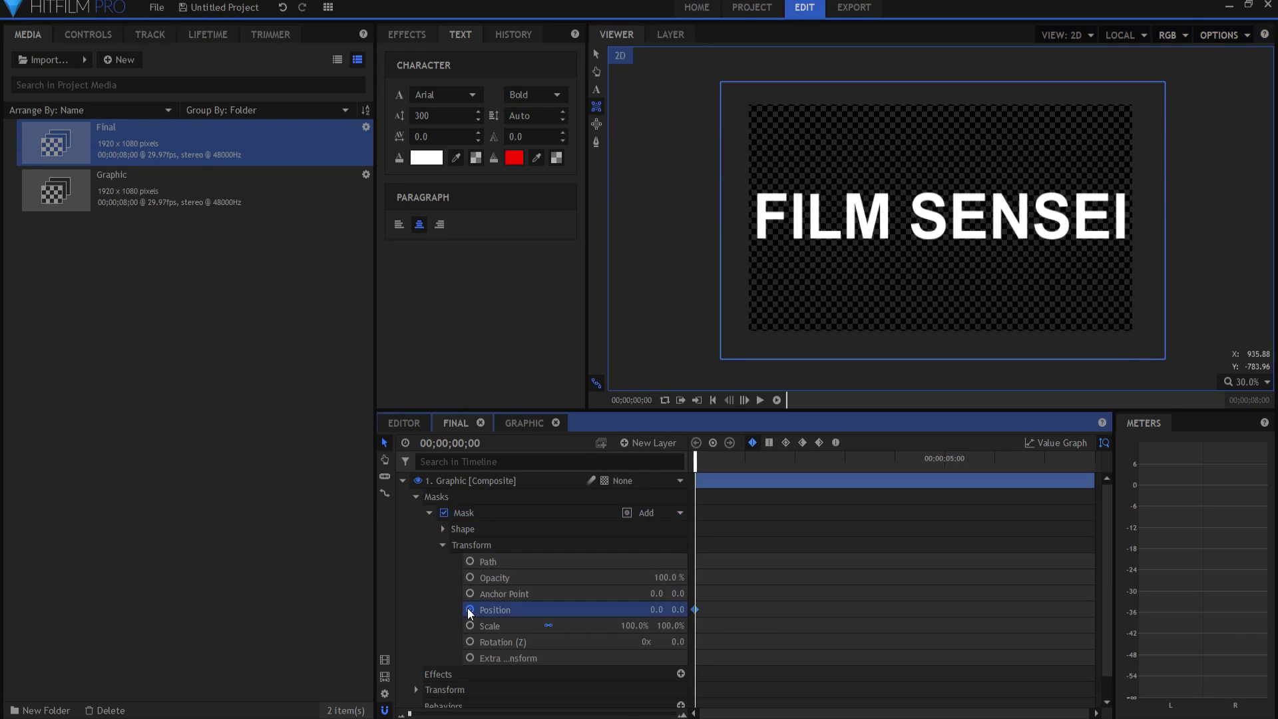
{"action": "left_click", "coordinate": [893, 458]}
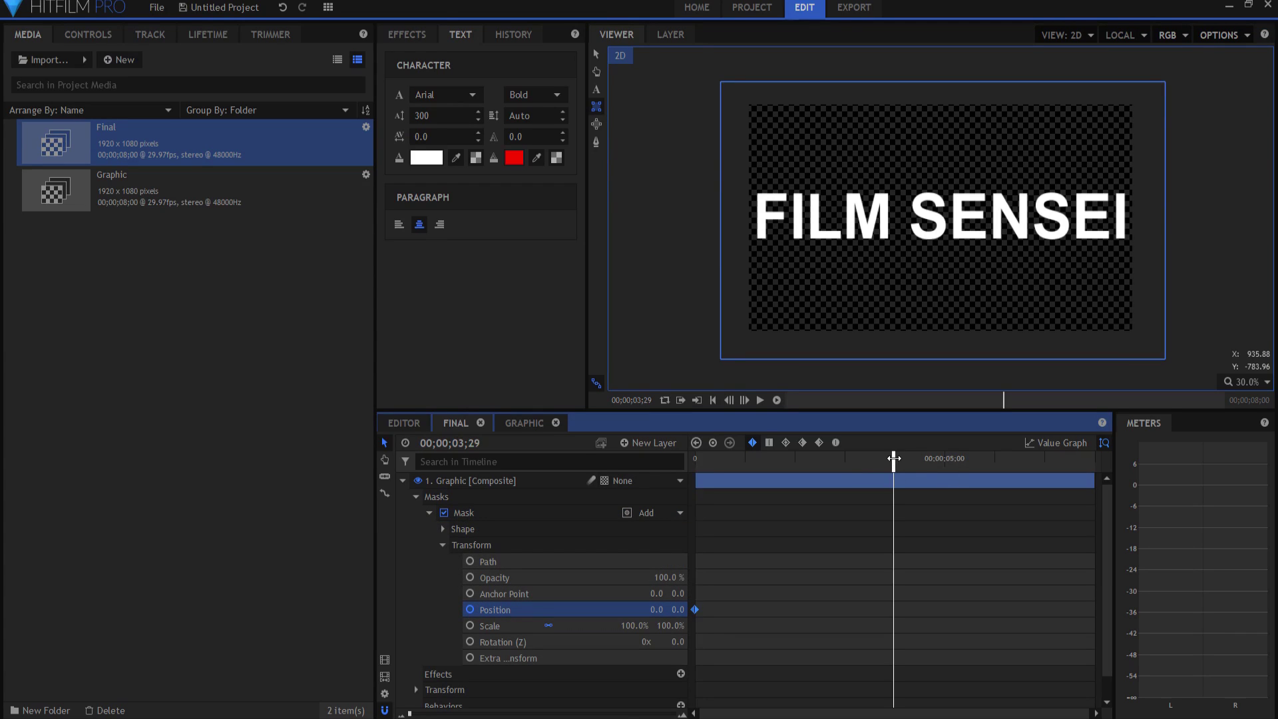
{"action": "key", "text": "Right"}
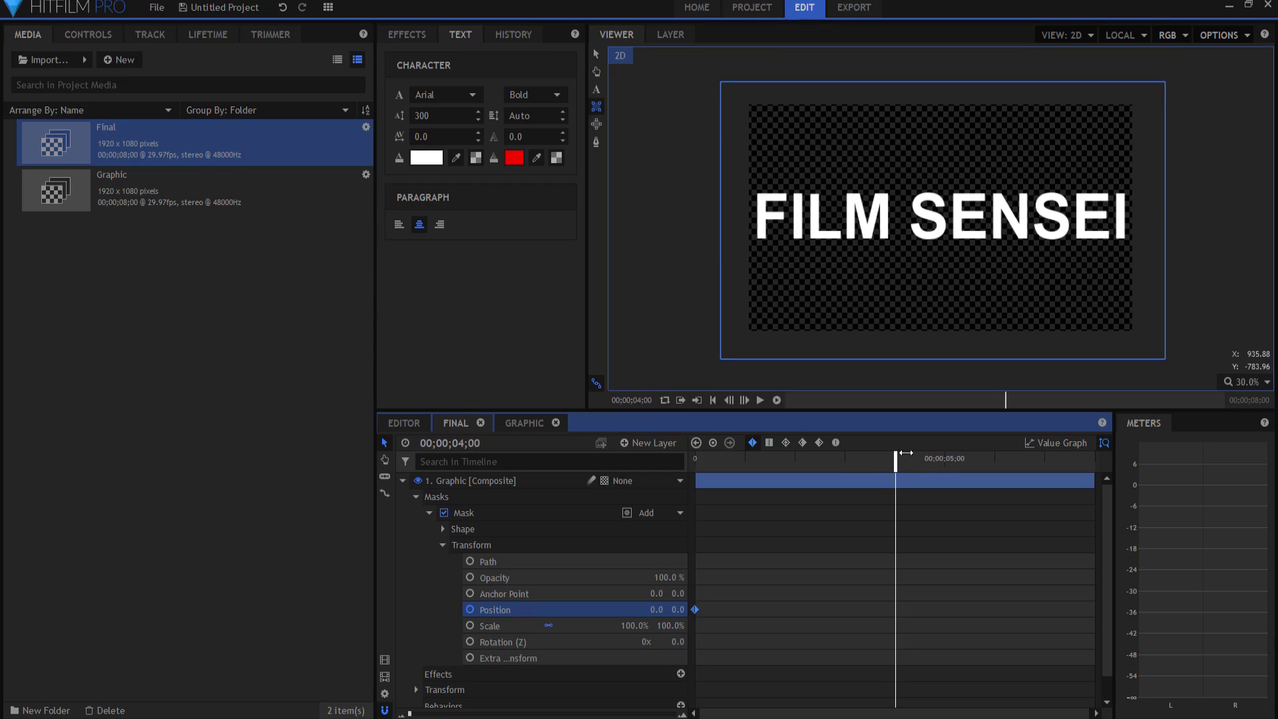
{"action": "left_click_drag", "start_coordinate": [656, 609], "coordinate": [219, 609]}
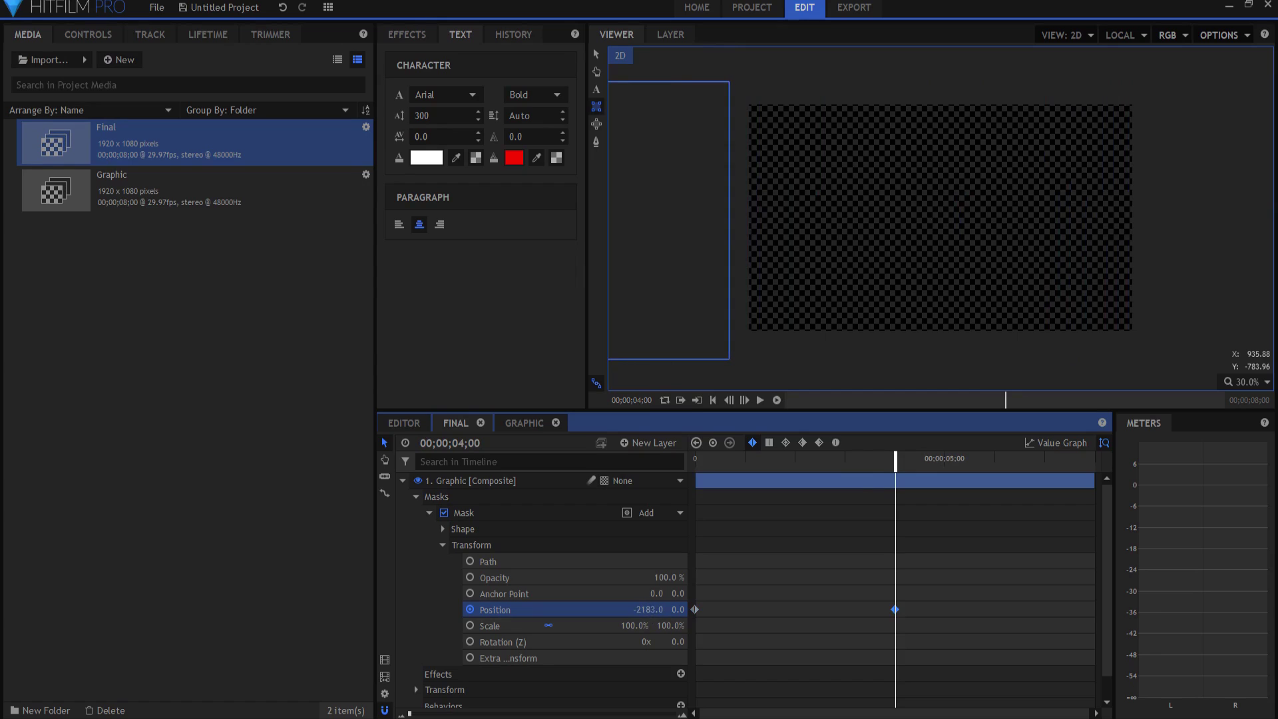
Step: Play back the mask reveal and park the playhead at 00;00;01;11
{"action": "left_click", "coordinate": [713, 399]}
{"action": "left_click", "coordinate": [760, 395]}
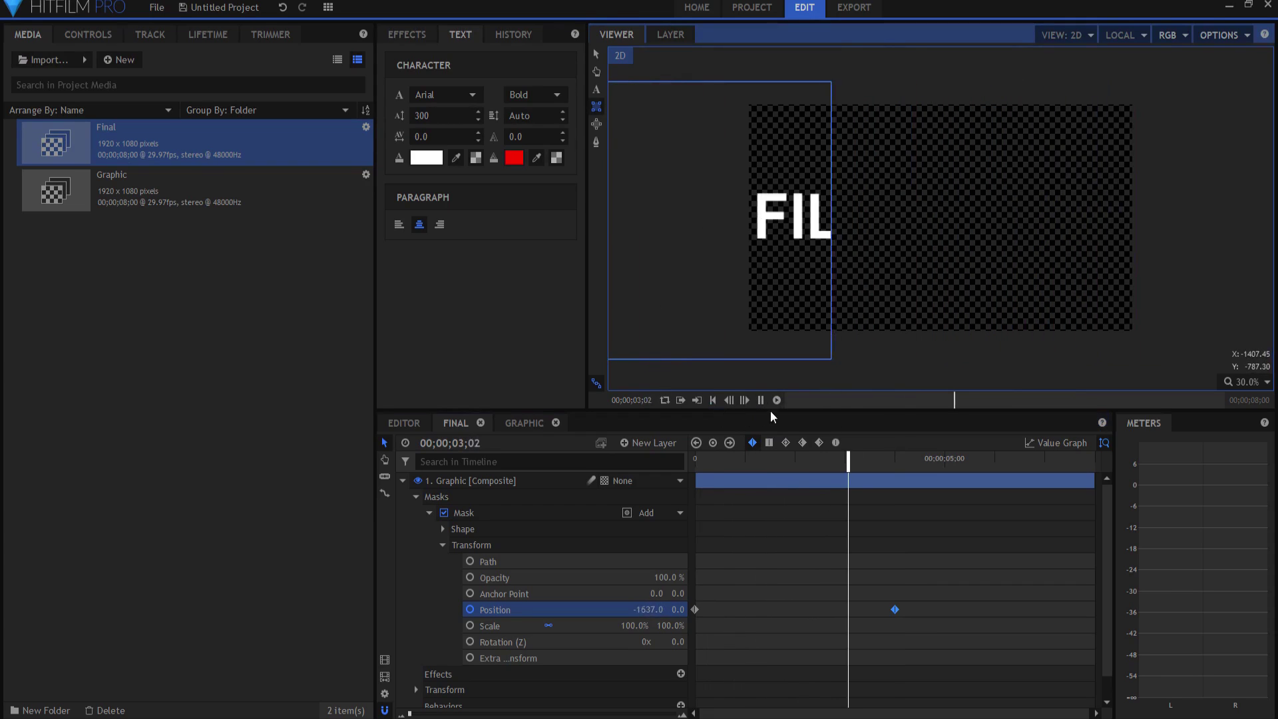
{"action": "left_click", "coordinate": [760, 400]}
{"action": "left_click", "coordinate": [403, 480]}
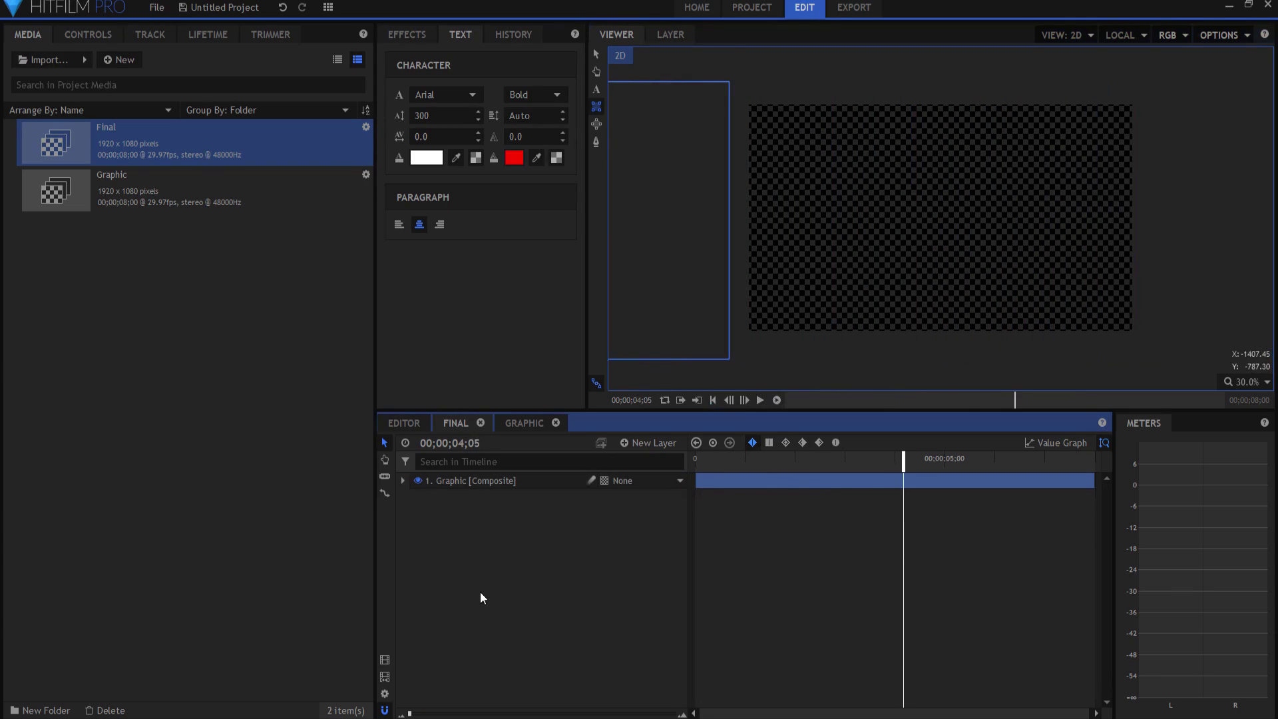
{"action": "left_click", "coordinate": [712, 400]}
{"action": "left_click", "coordinate": [760, 399]}
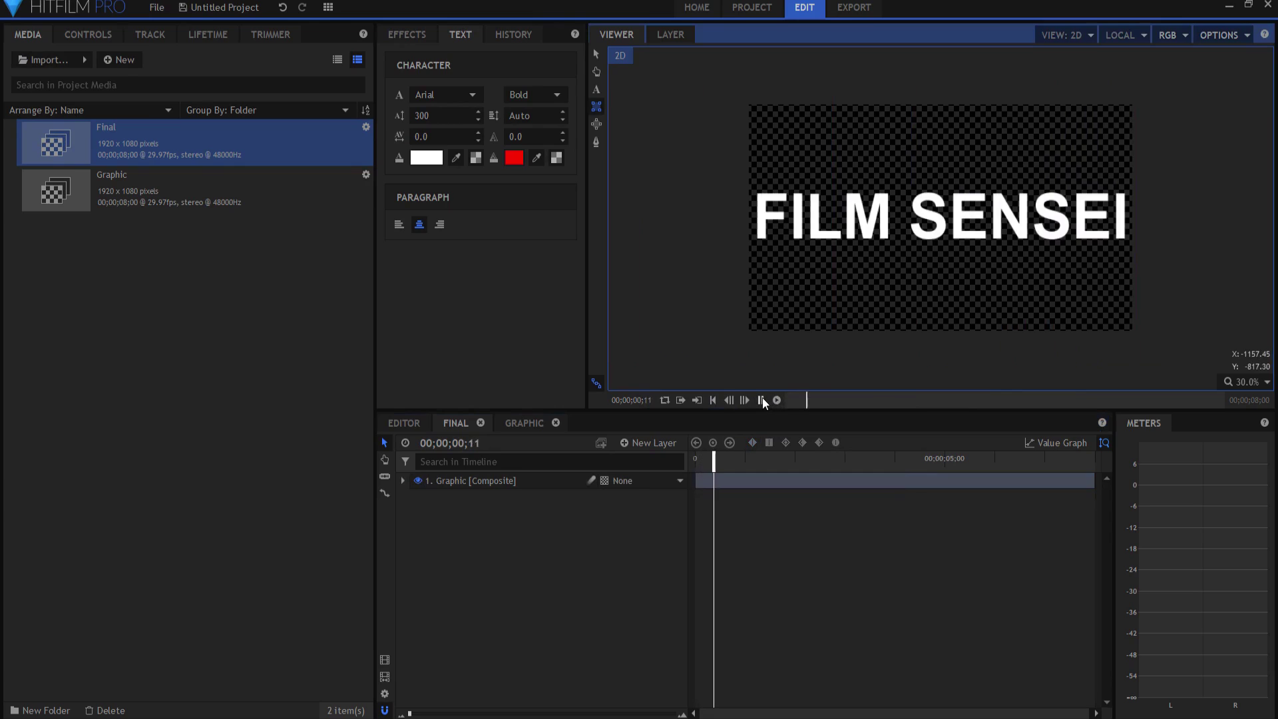
{"action": "left_click", "coordinate": [761, 399]}
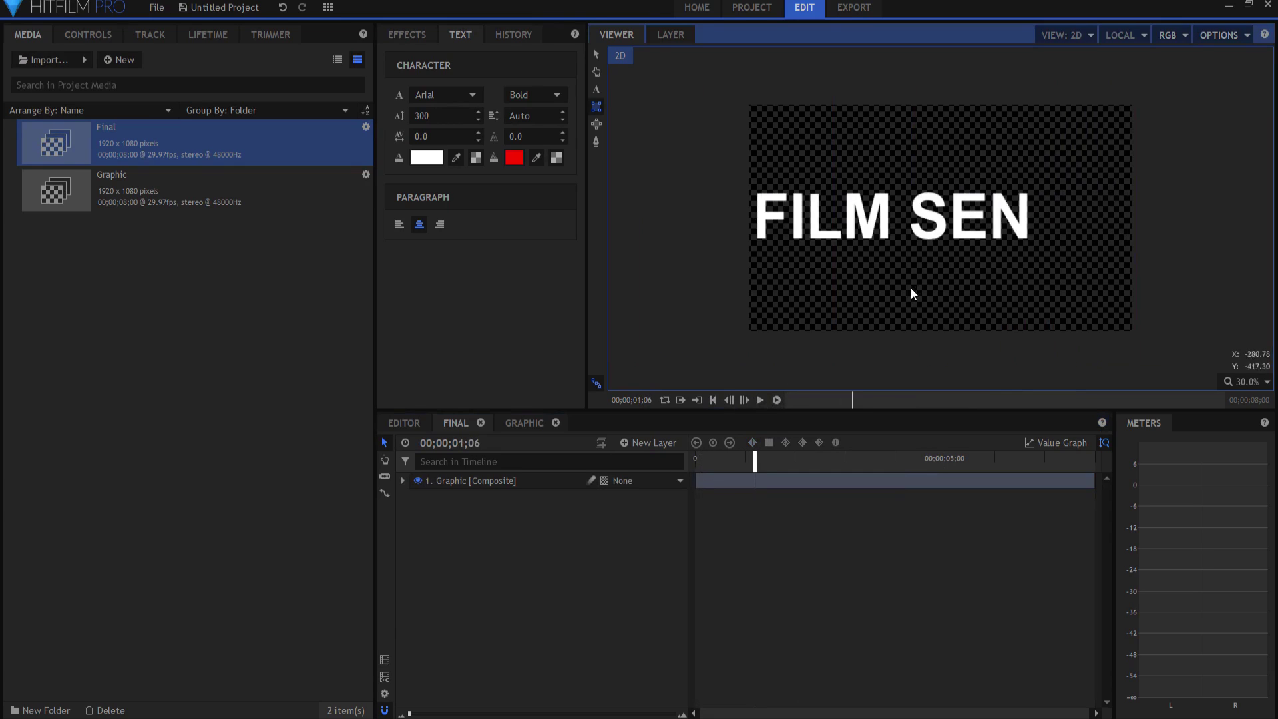
{"action": "left_click", "coordinate": [763, 458]}
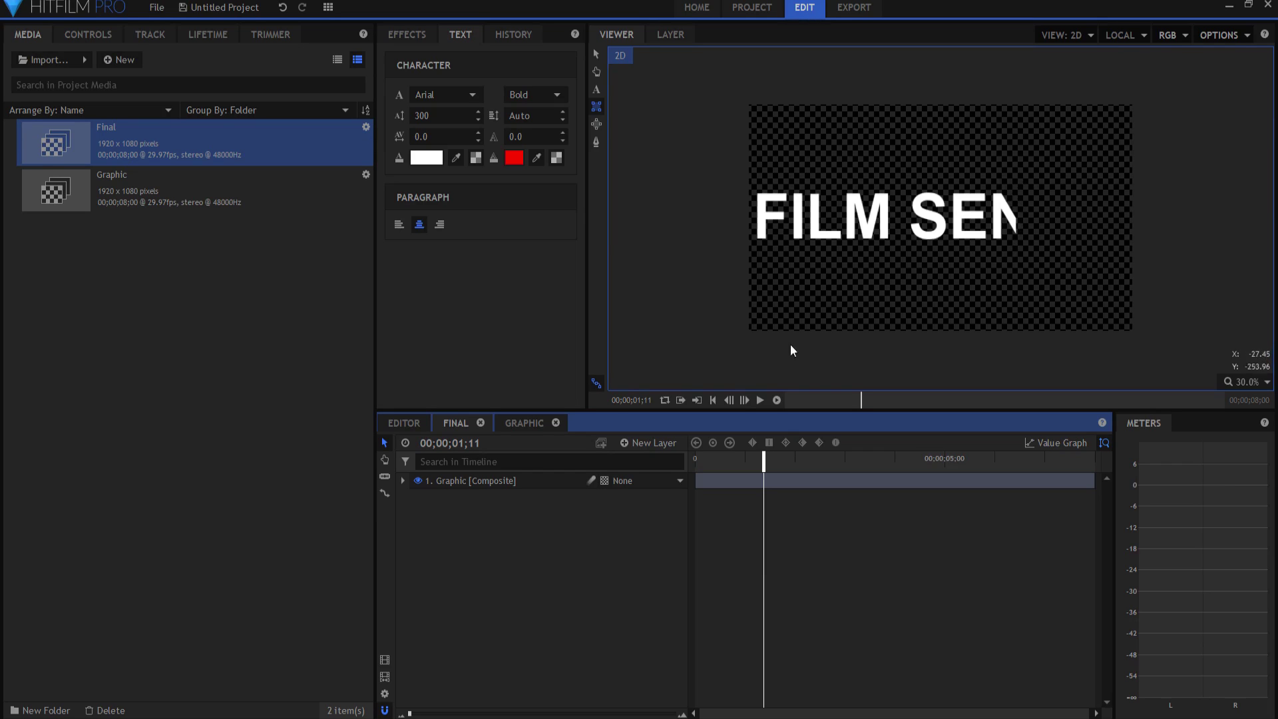
Step: Duplicate the Graphic layer and rename the copy 'Edge'
{"action": "right_click", "coordinate": [469, 481]}
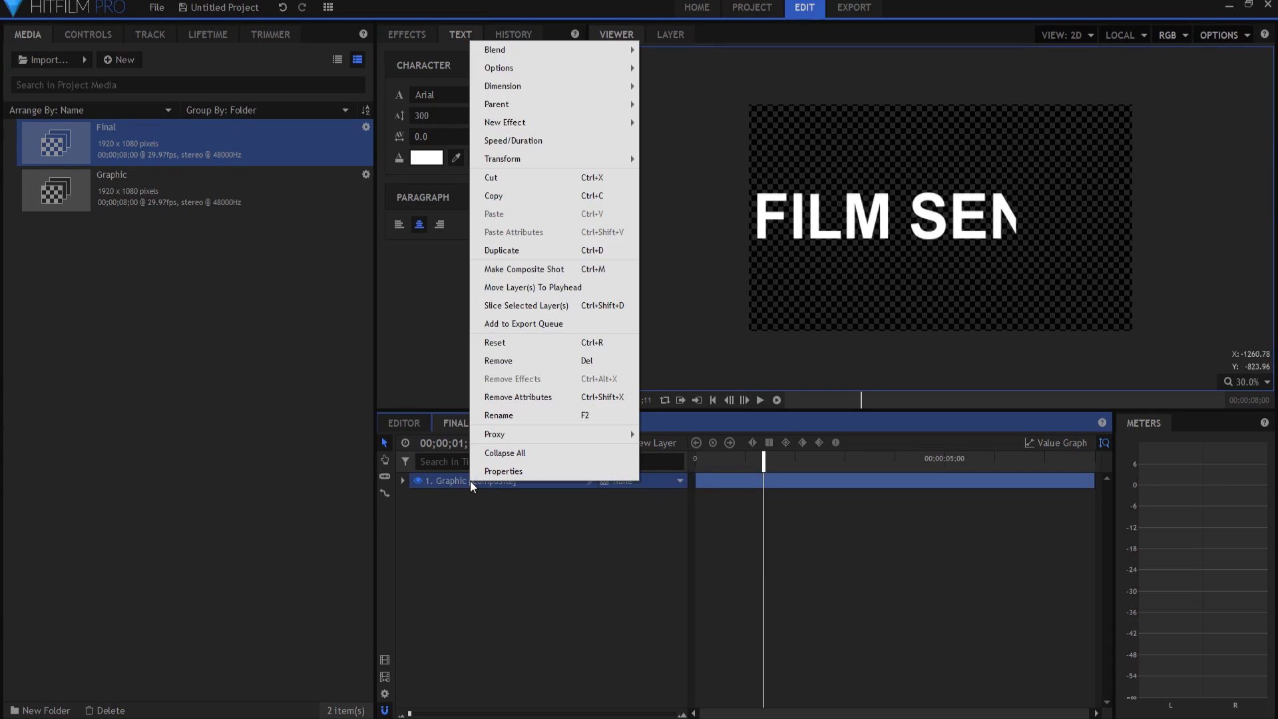
{"action": "left_click", "coordinate": [504, 250]}
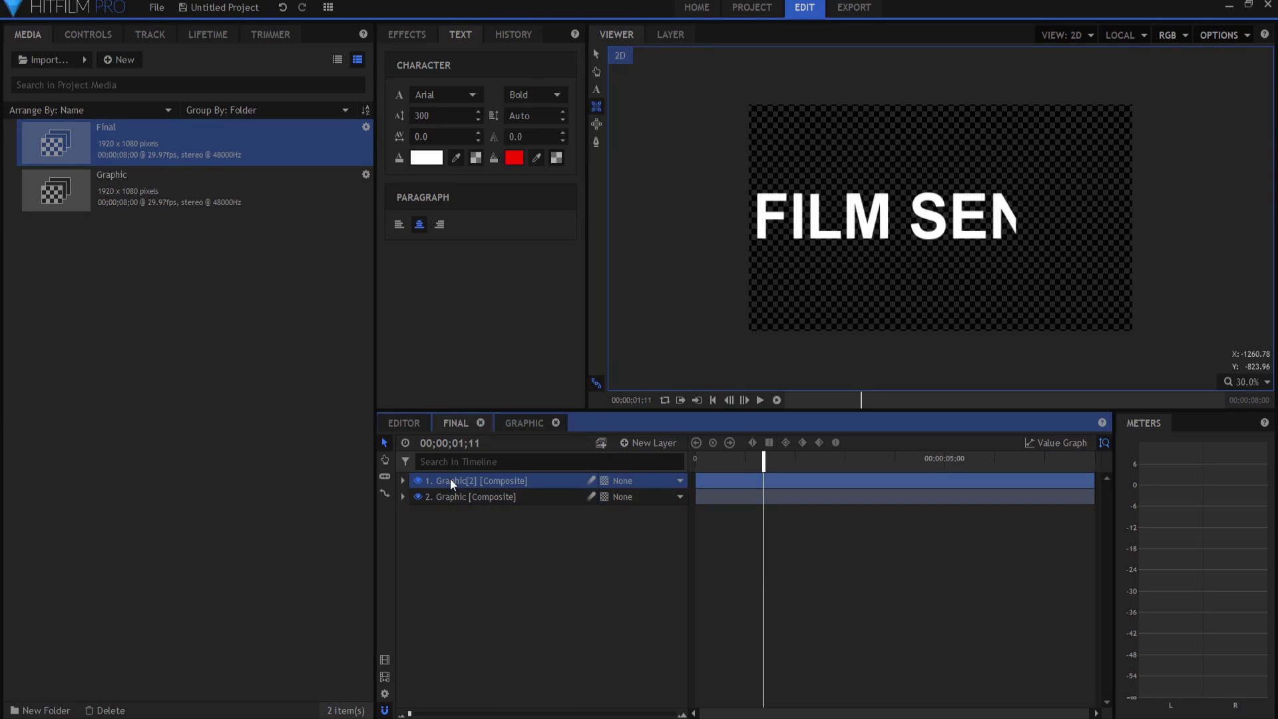
{"action": "double_click", "coordinate": [450, 477]}
{"action": "type", "text": "Ef"}
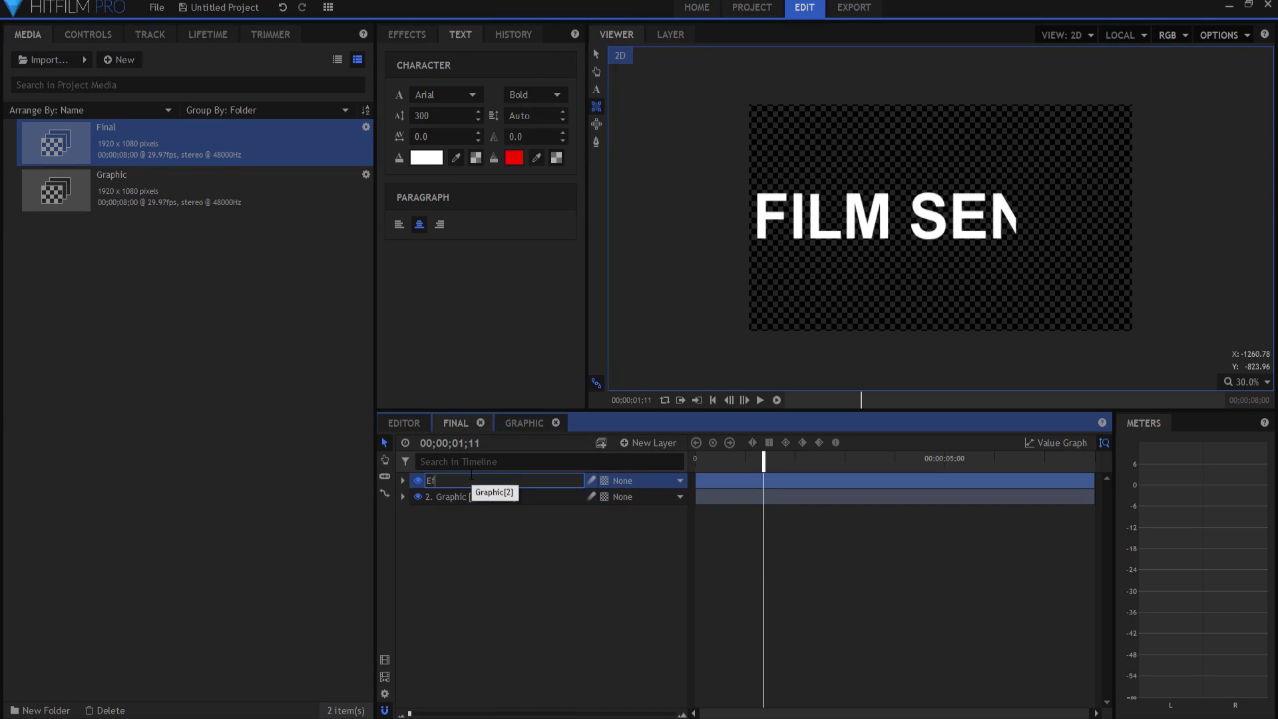
{"action": "key", "text": "BackSpace"}
{"action": "type", "text": "dge"}
{"action": "key", "text": "Return"}
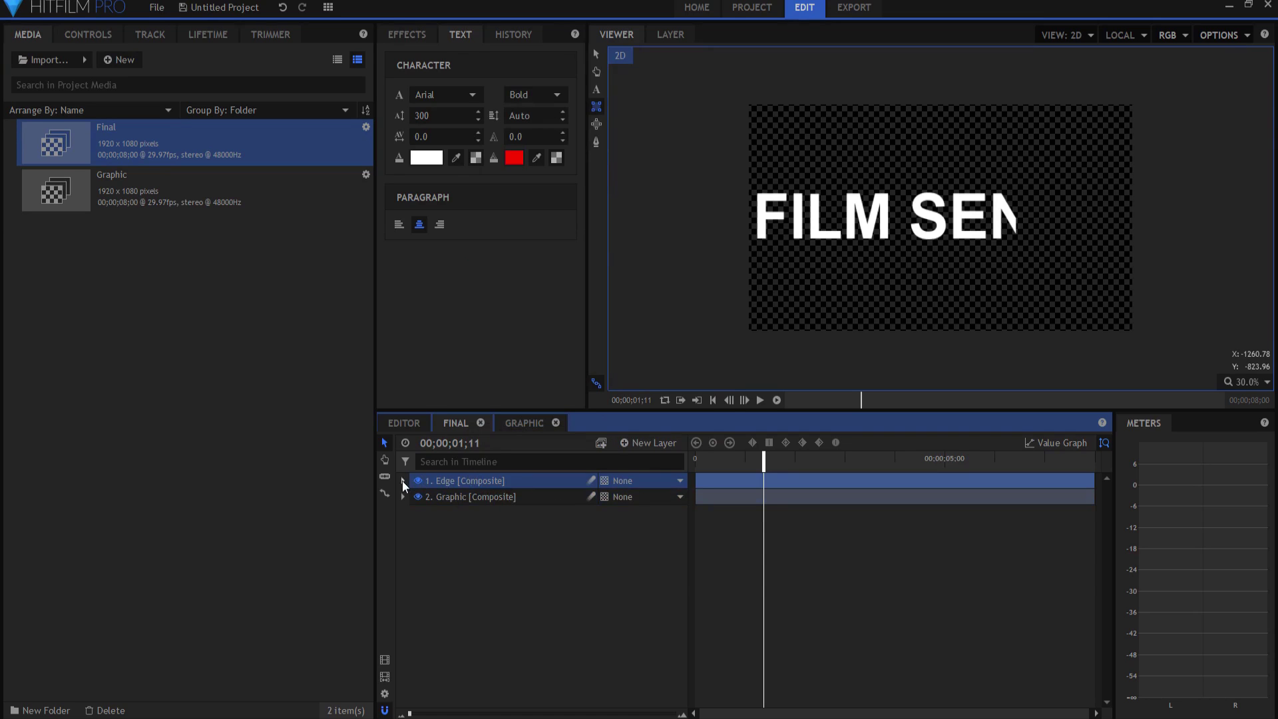
Step: Expand the Edge layer to check its mask, then collapse it
{"action": "left_click", "coordinate": [402, 480]}
{"action": "left_click", "coordinate": [417, 497]}
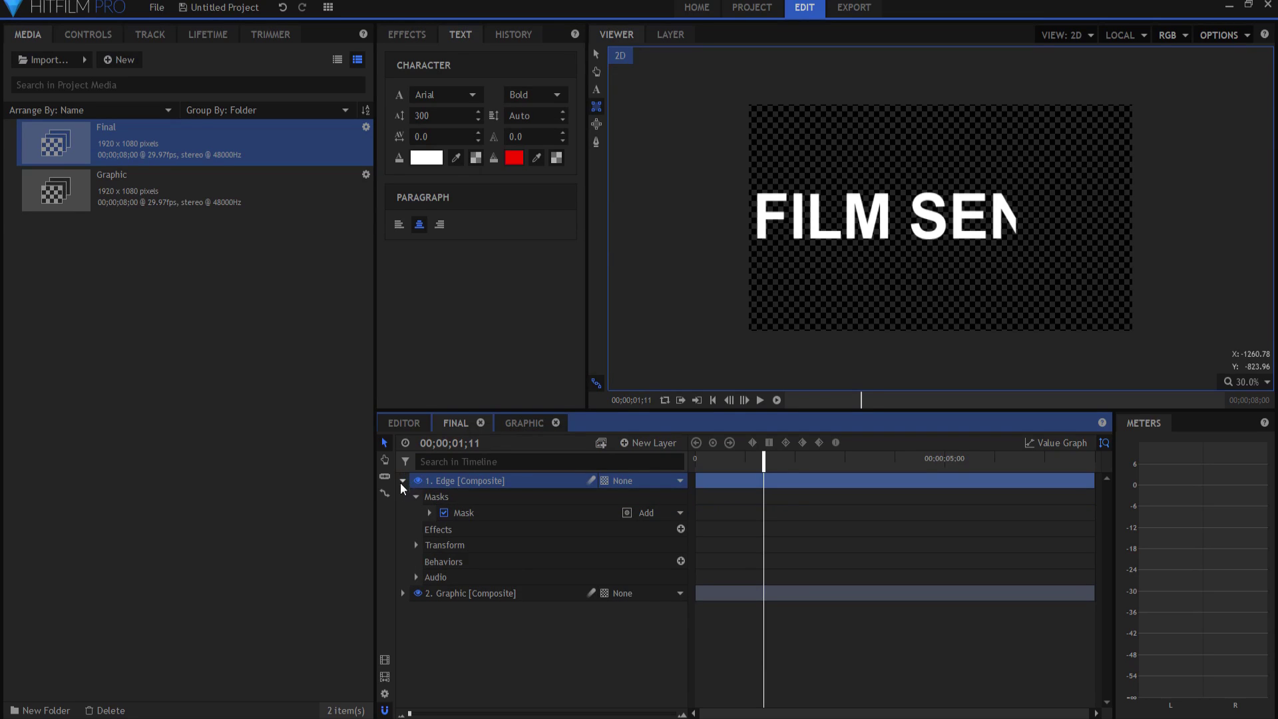
{"action": "left_click", "coordinate": [402, 480]}
Step: Make Edge into an Edge Composite Shot, moving its masks and effects with the layer
{"action": "right_click", "coordinate": [446, 480]}
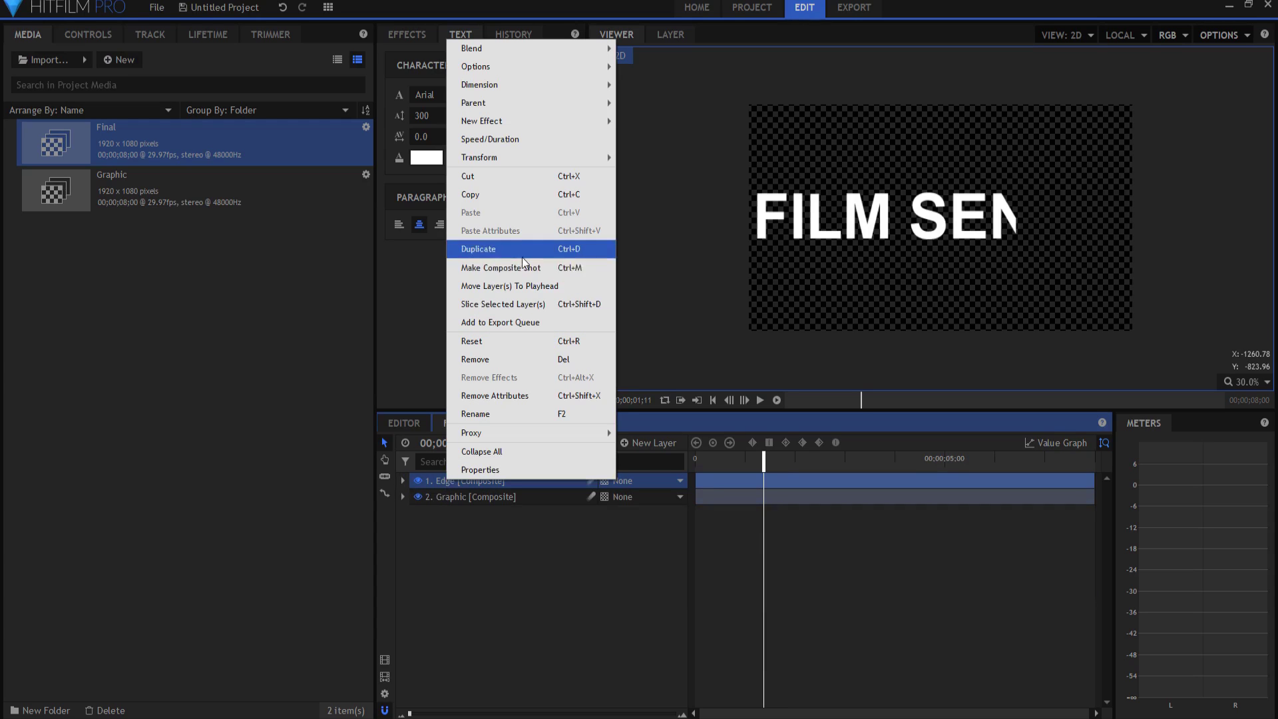
{"action": "left_click", "coordinate": [490, 268]}
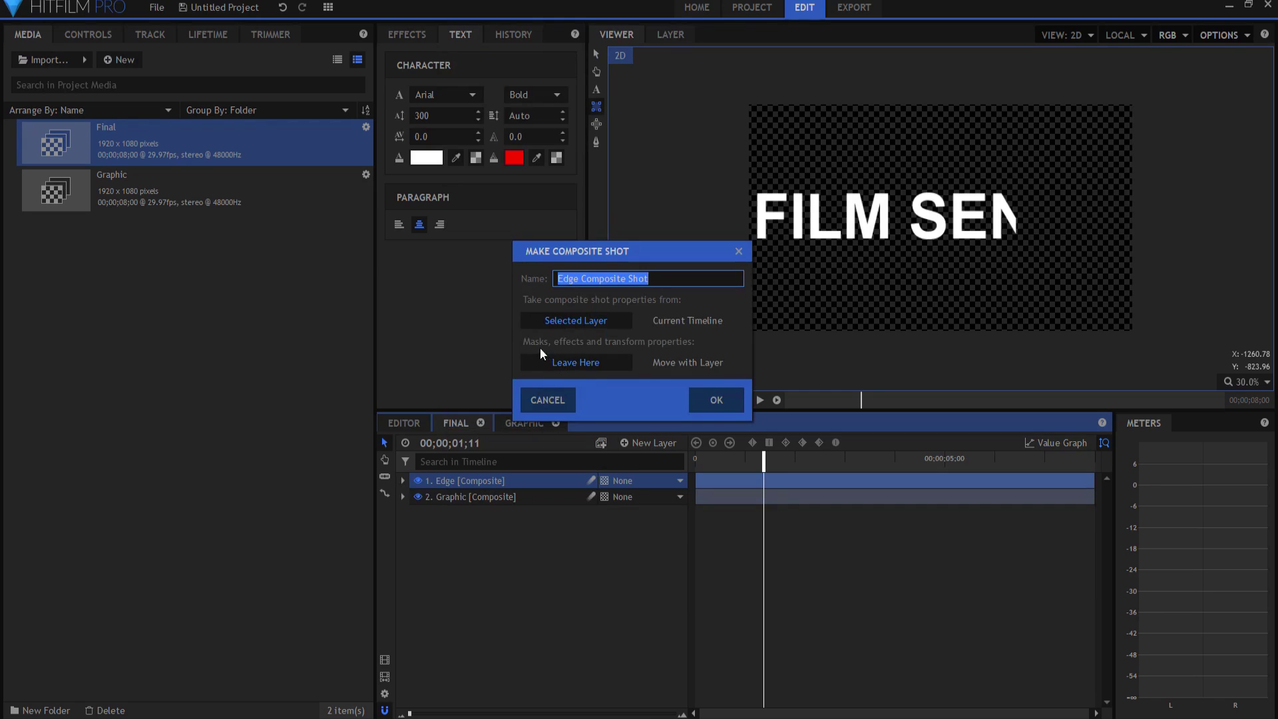
{"action": "left_click", "coordinate": [679, 362]}
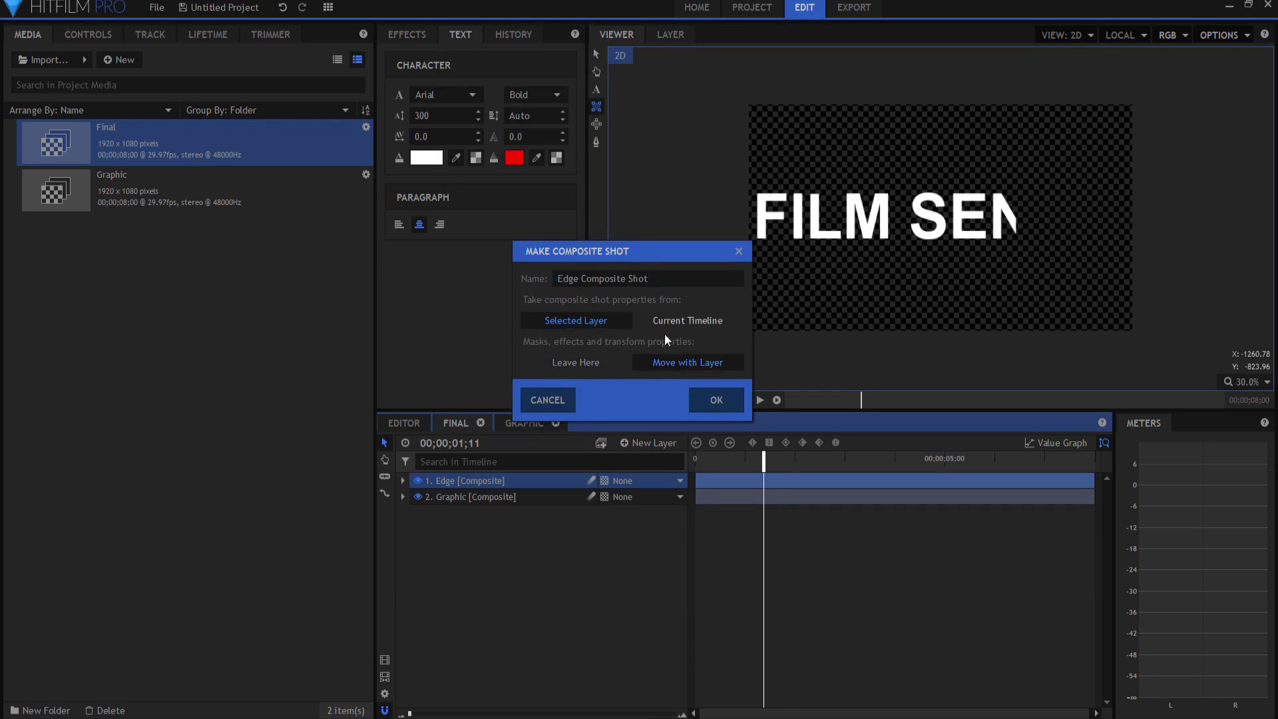
{"action": "left_click", "coordinate": [702, 401]}
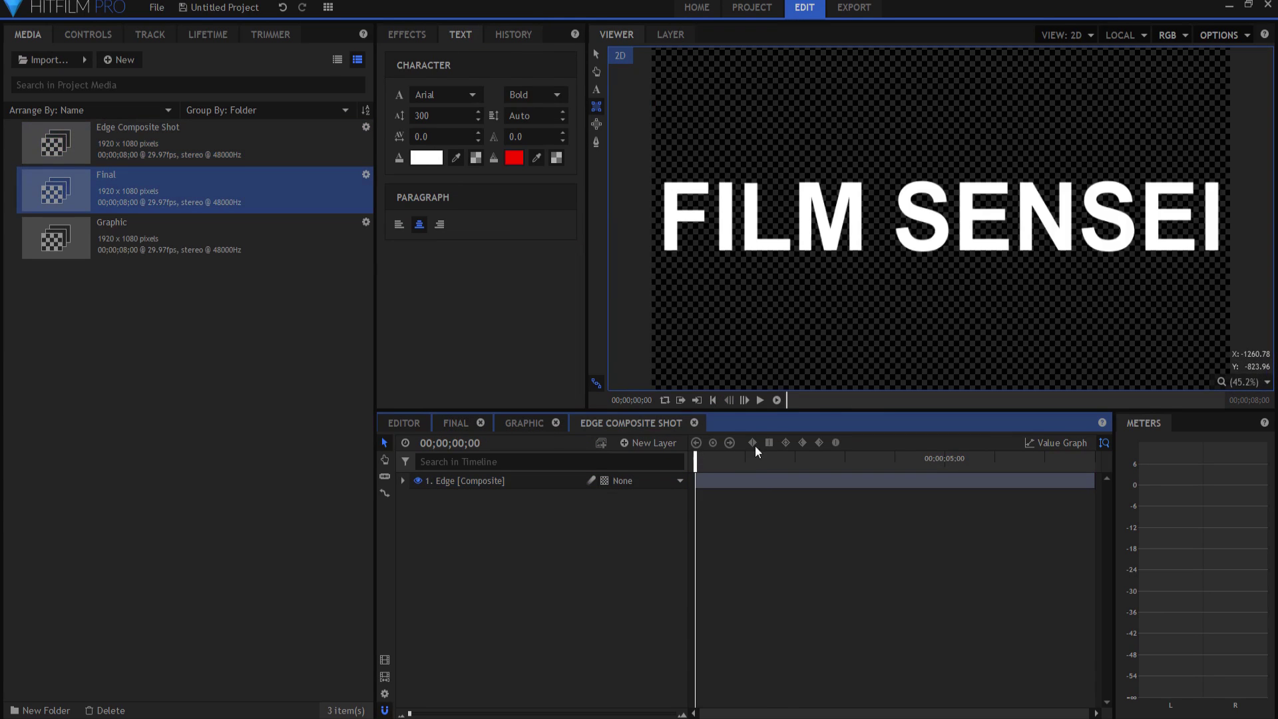
Step: At 00;00;01;01, duplicate the Edge layer's mask
{"action": "left_click_drag", "start_coordinate": [704, 458], "coordinate": [746, 458]}
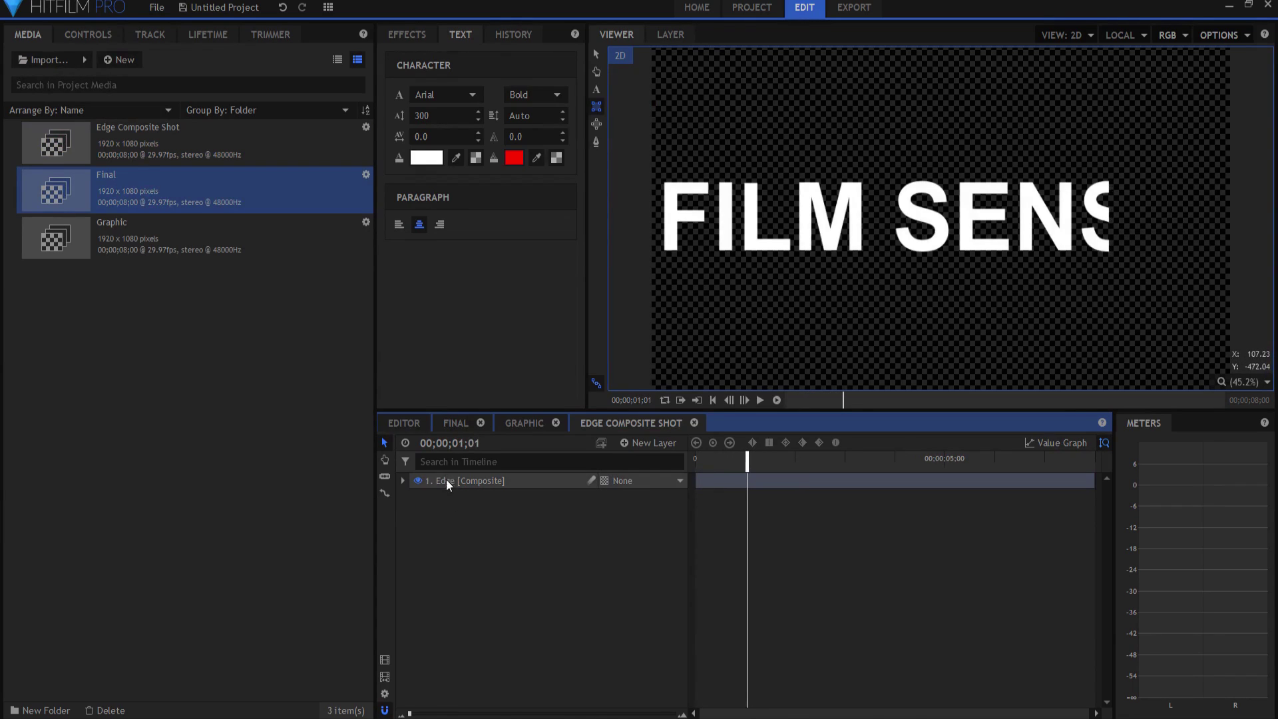
{"action": "left_click", "coordinate": [403, 481]}
{"action": "left_click", "coordinate": [416, 497]}
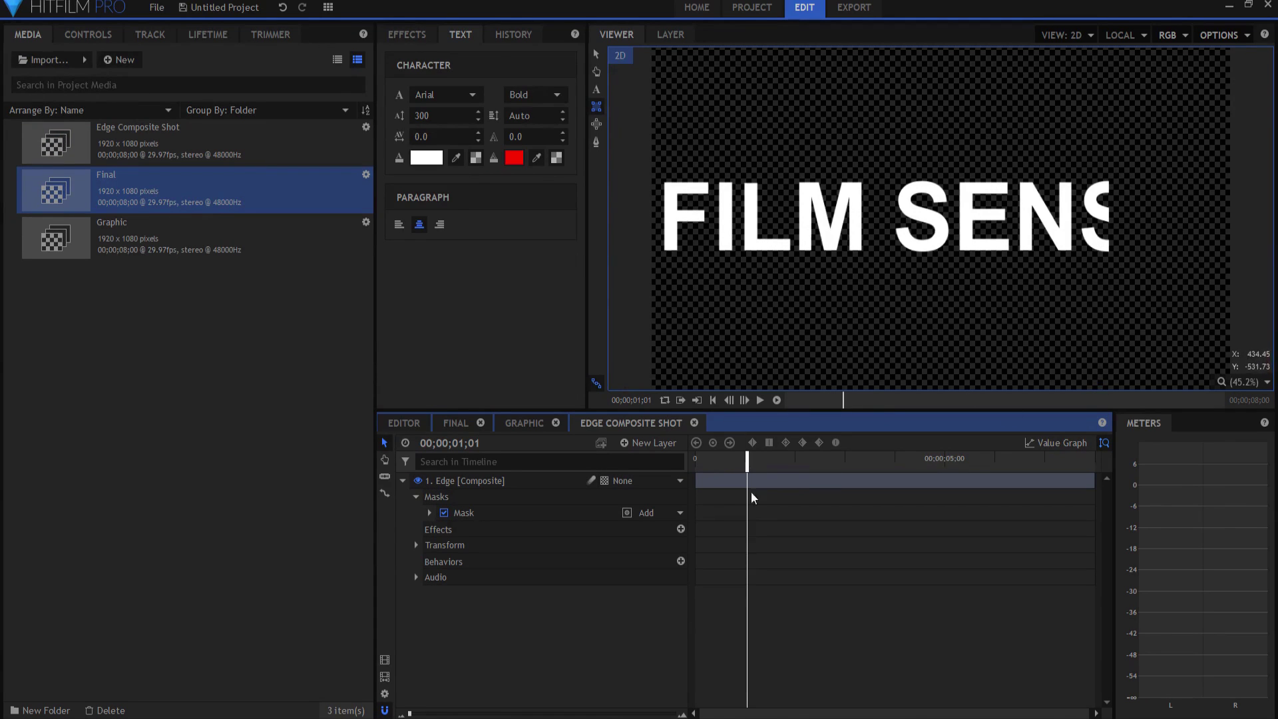
{"action": "right_click", "coordinate": [466, 512]}
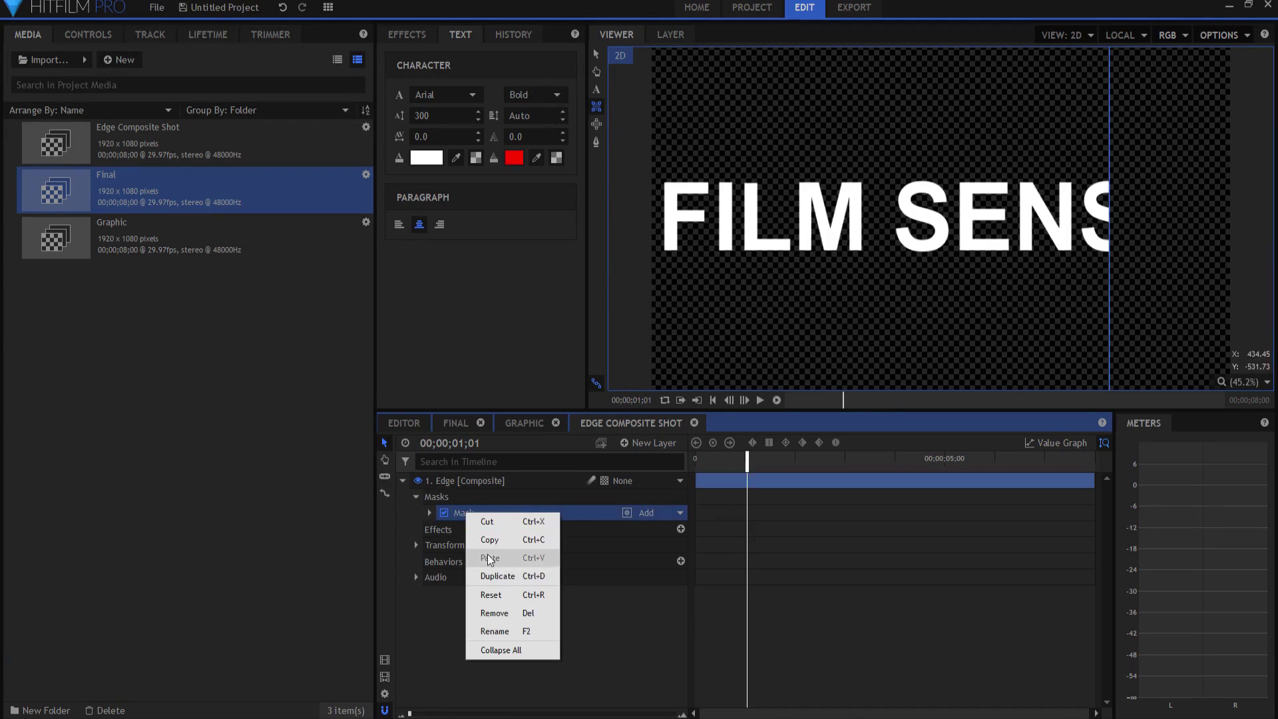
{"action": "left_click", "coordinate": [490, 575]}
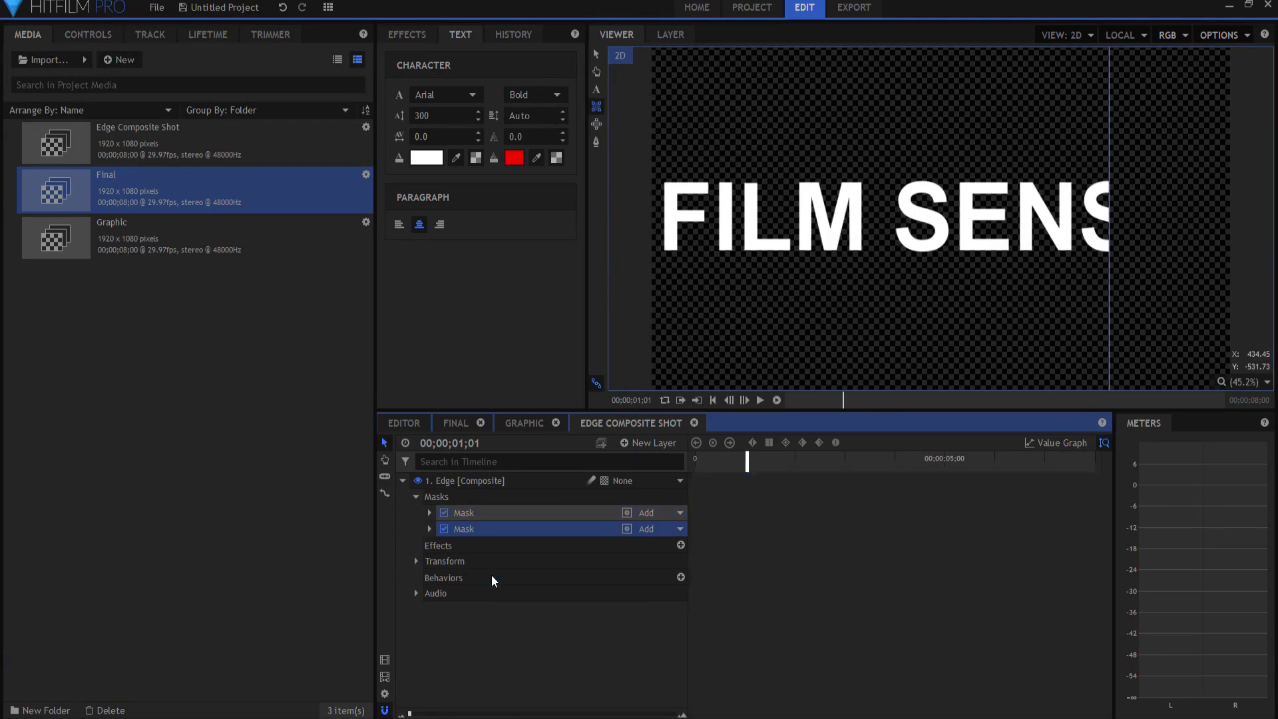
Step: Set the second mask to Subtract with a -50 px shape expansion
{"action": "left_click", "coordinate": [653, 527]}
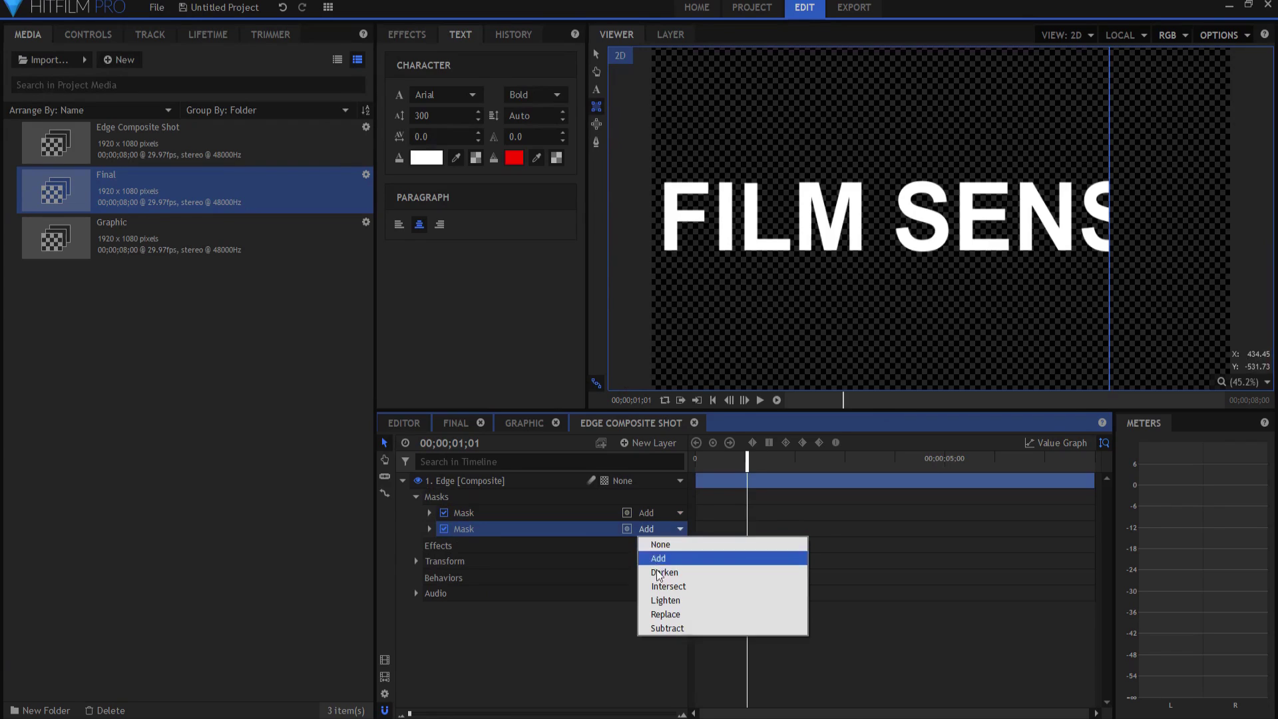
{"action": "left_click", "coordinate": [673, 627]}
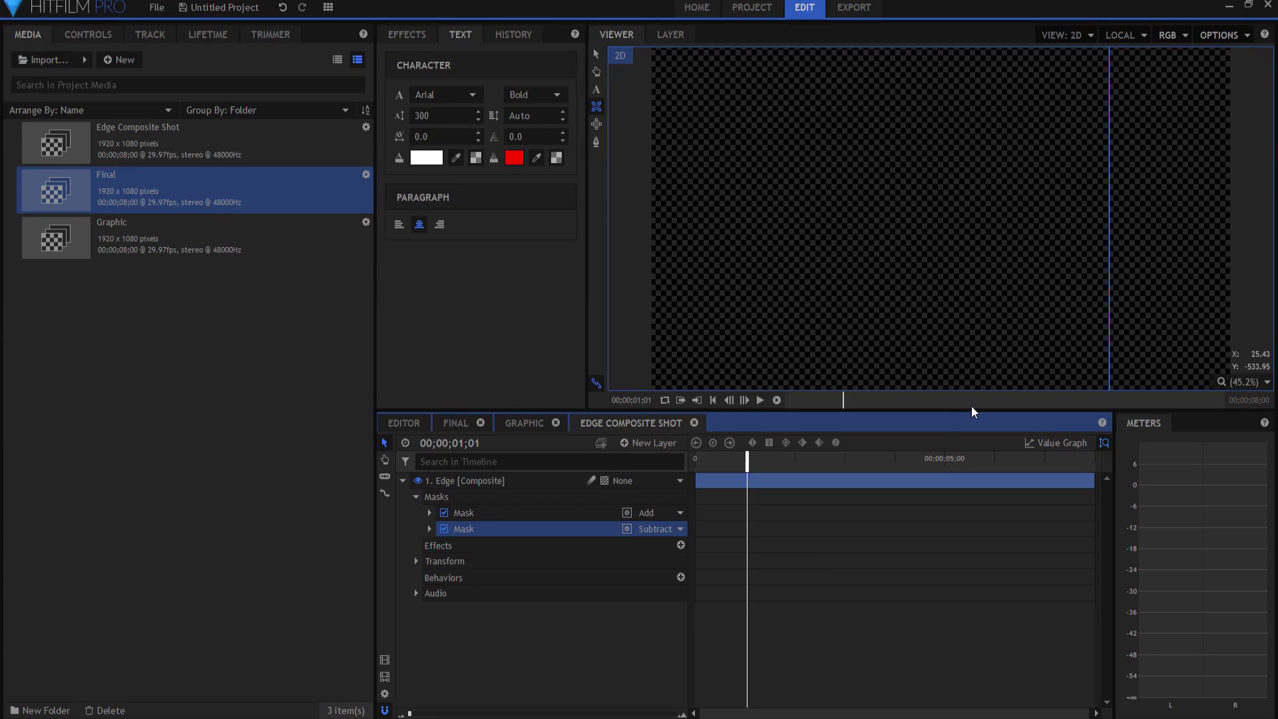
{"action": "left_click", "coordinate": [429, 529]}
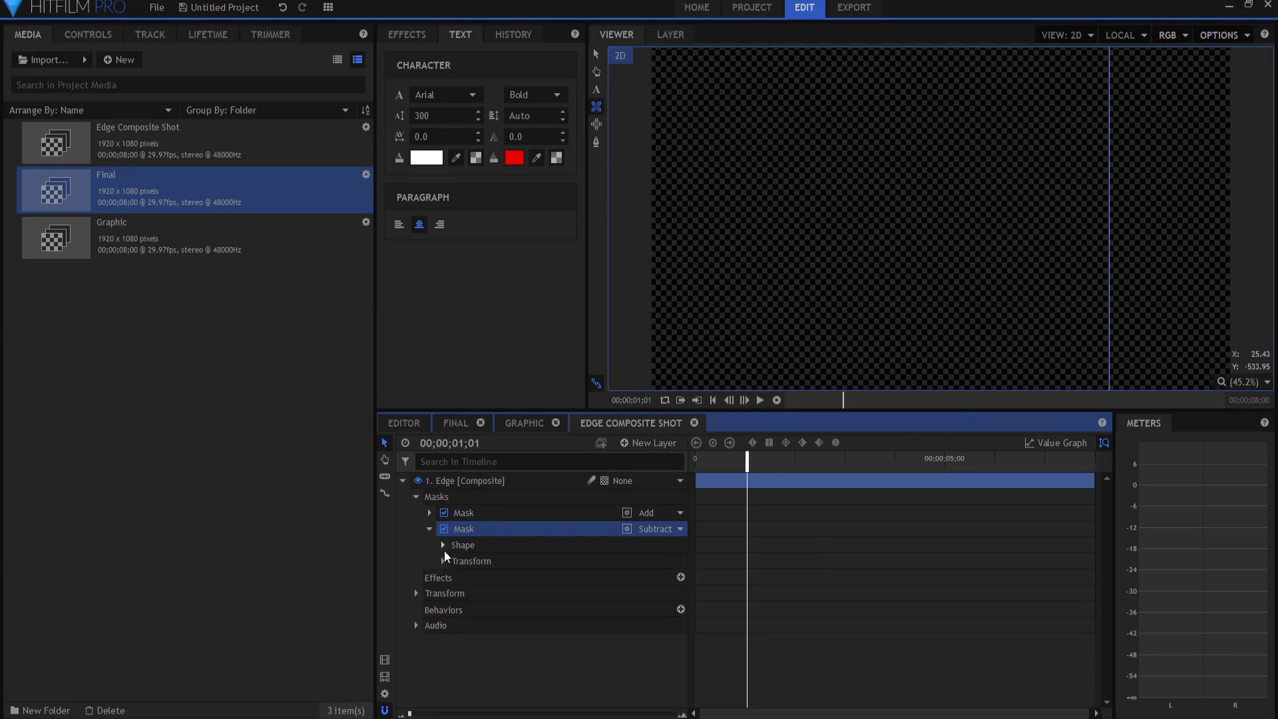
{"action": "left_click", "coordinate": [443, 546]}
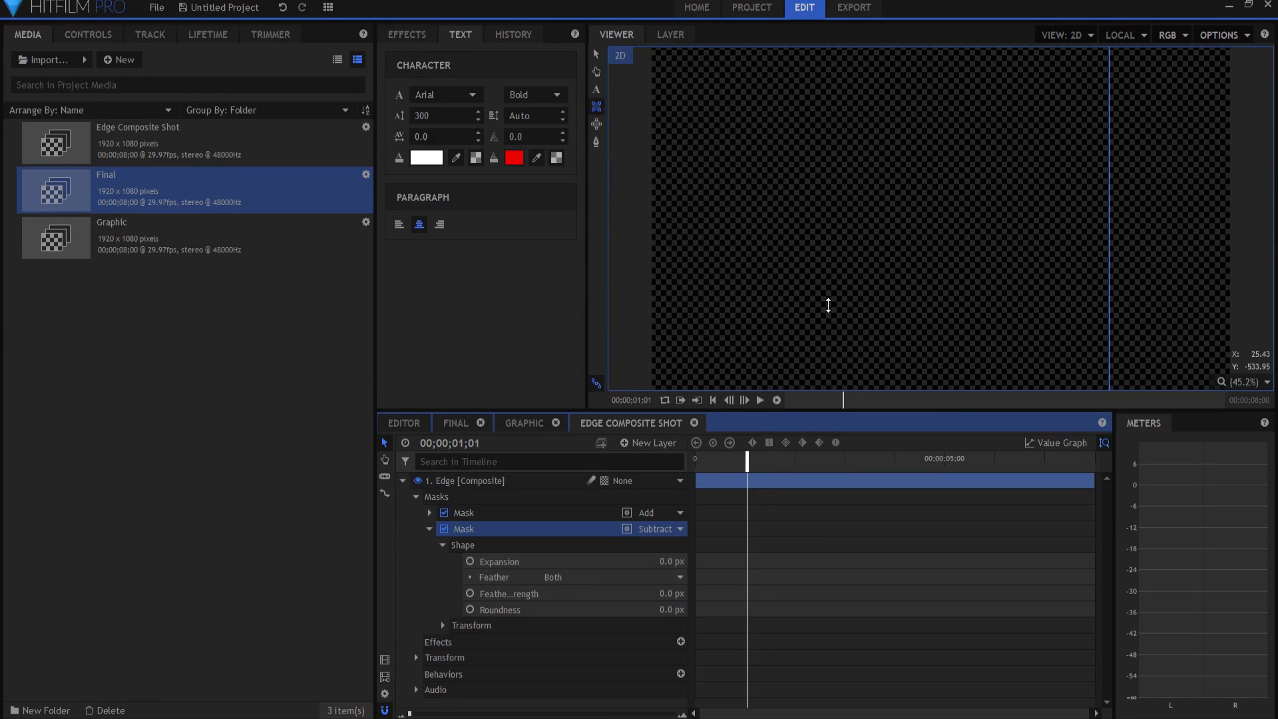
{"action": "left_click_drag", "start_coordinate": [672, 561], "coordinate": [623, 561]}
Step: Scrub the playhead to 00;00;01;15 to check the thin title edge
{"action": "scroll", "coordinate": [957, 147], "scroll_direction": "down", "scroll_amount": 4}
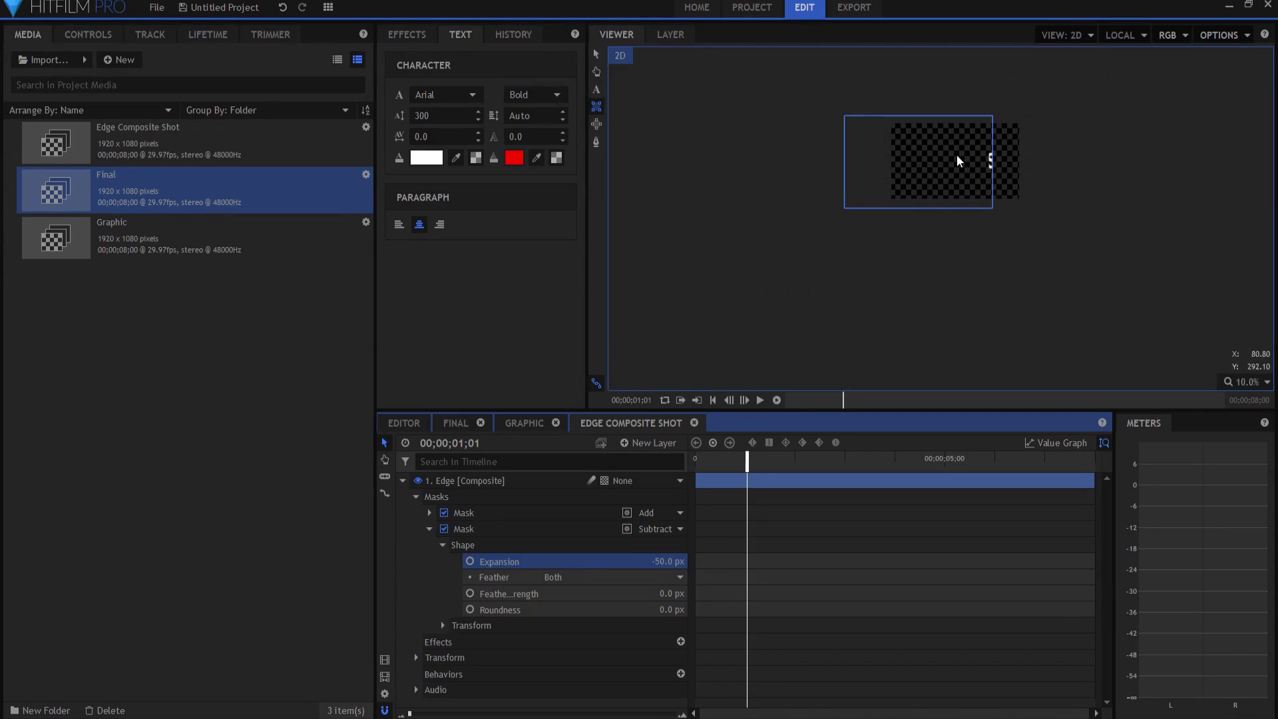
{"action": "scroll", "coordinate": [956, 152], "scroll_direction": "up", "scroll_amount": 3}
{"action": "scroll", "coordinate": [976, 178], "scroll_direction": "up", "scroll_amount": 1}
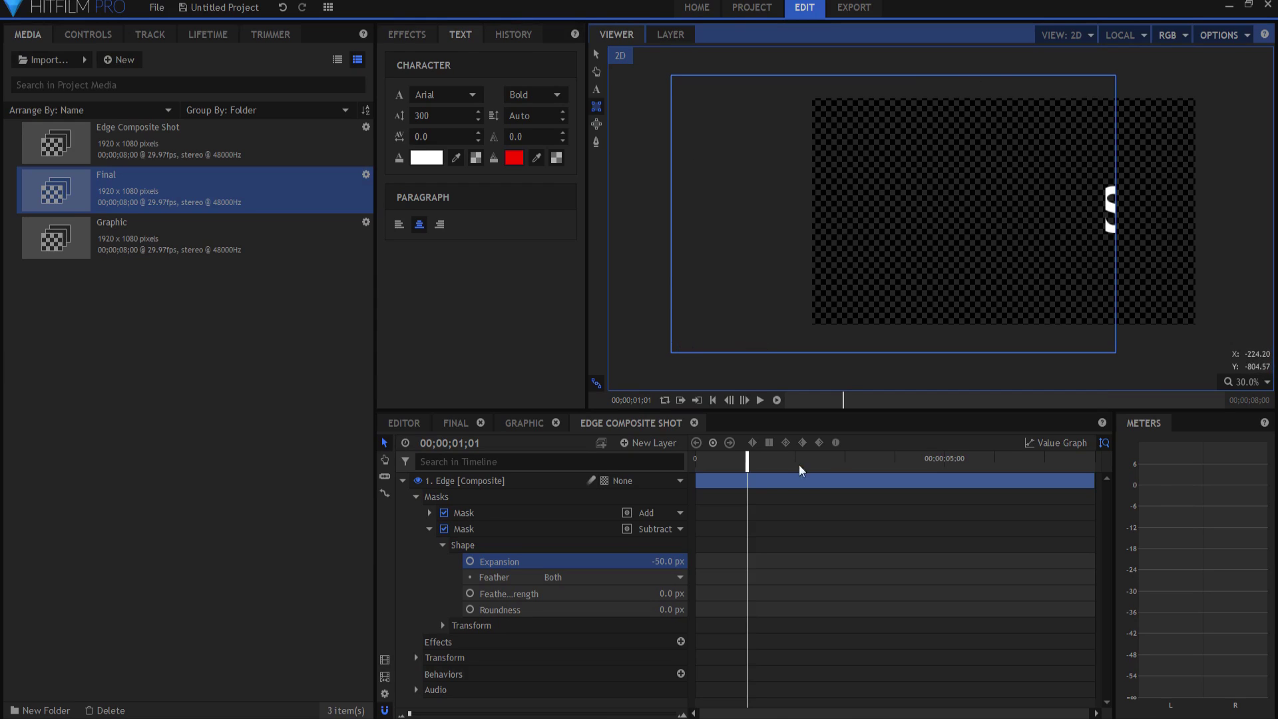
{"action": "mouse_move", "coordinate": [747, 464]}
{"action": "left_mouse_down"}
{"action": "mouse_move", "coordinate": [782, 459]}
{"action": "mouse_move", "coordinate": [730, 464]}
{"action": "left_mouse_up"}
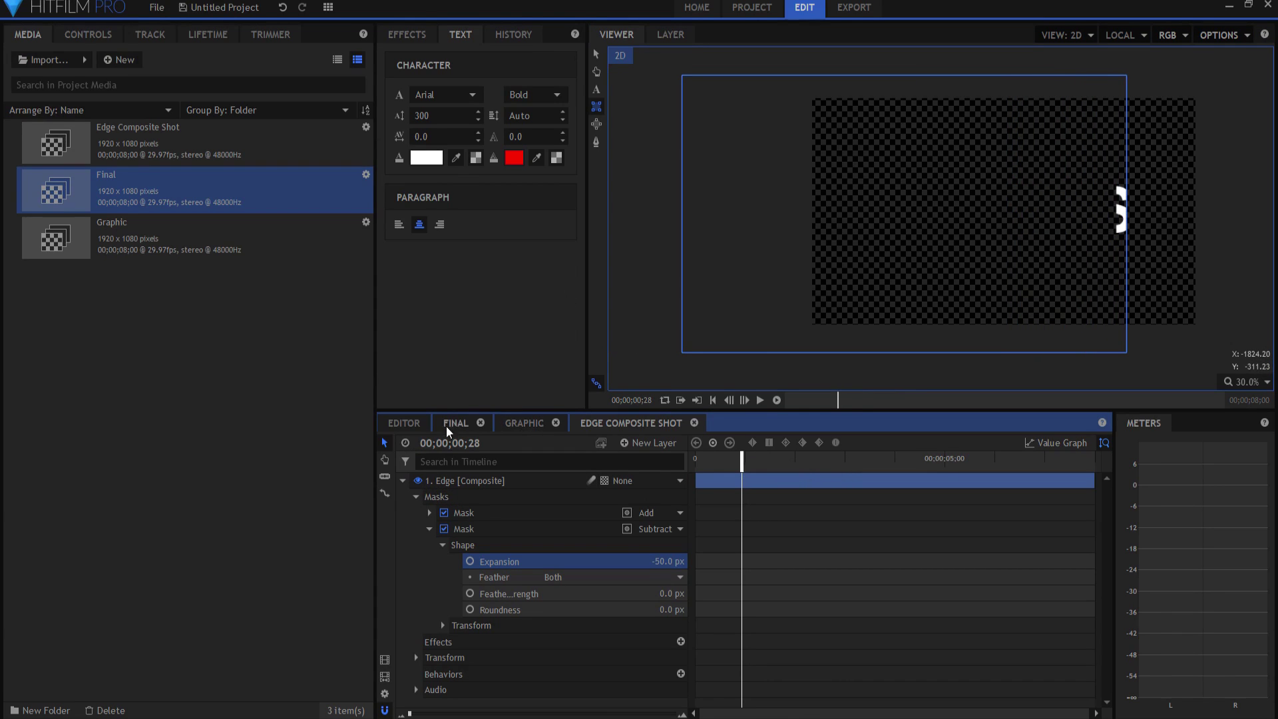
Step: In the Final timeline at 00;00;01;24, toggle Graphic's visibility to compare with the edge alone
{"action": "left_click", "coordinate": [446, 426]}
{"action": "left_click_drag", "start_coordinate": [760, 466], "coordinate": [784, 467]}
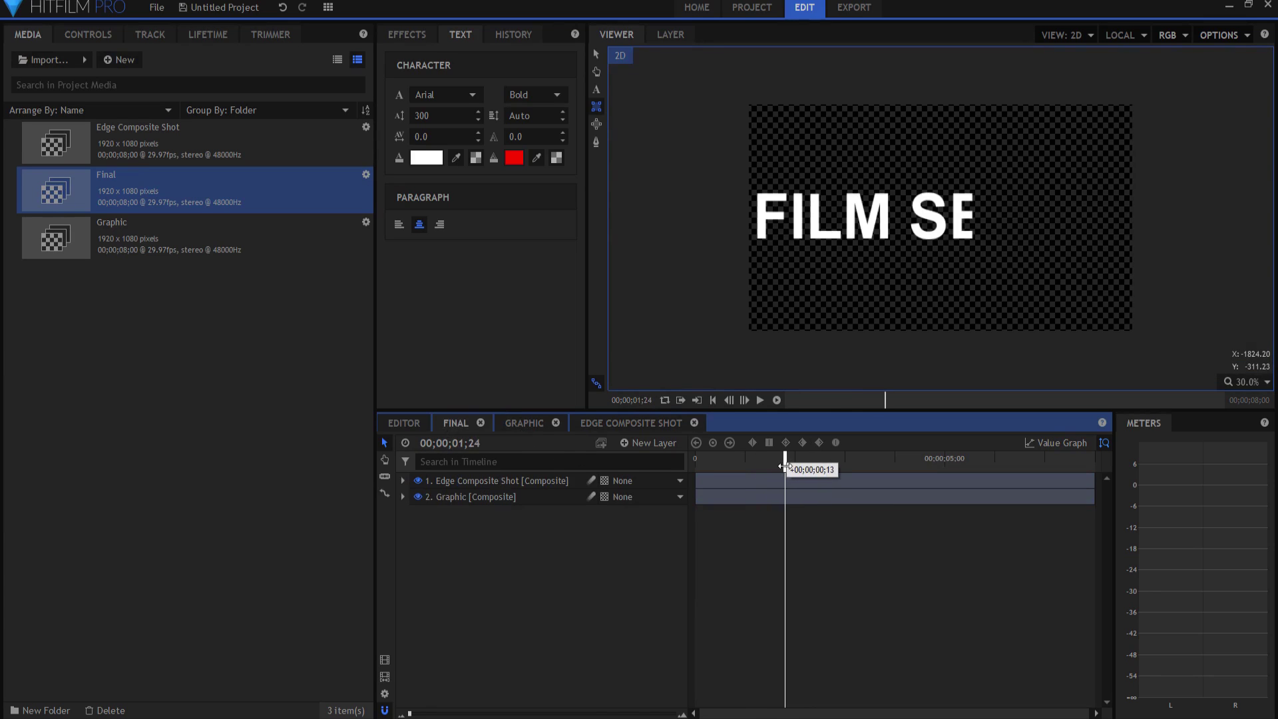
{"action": "left_click", "coordinate": [418, 497]}
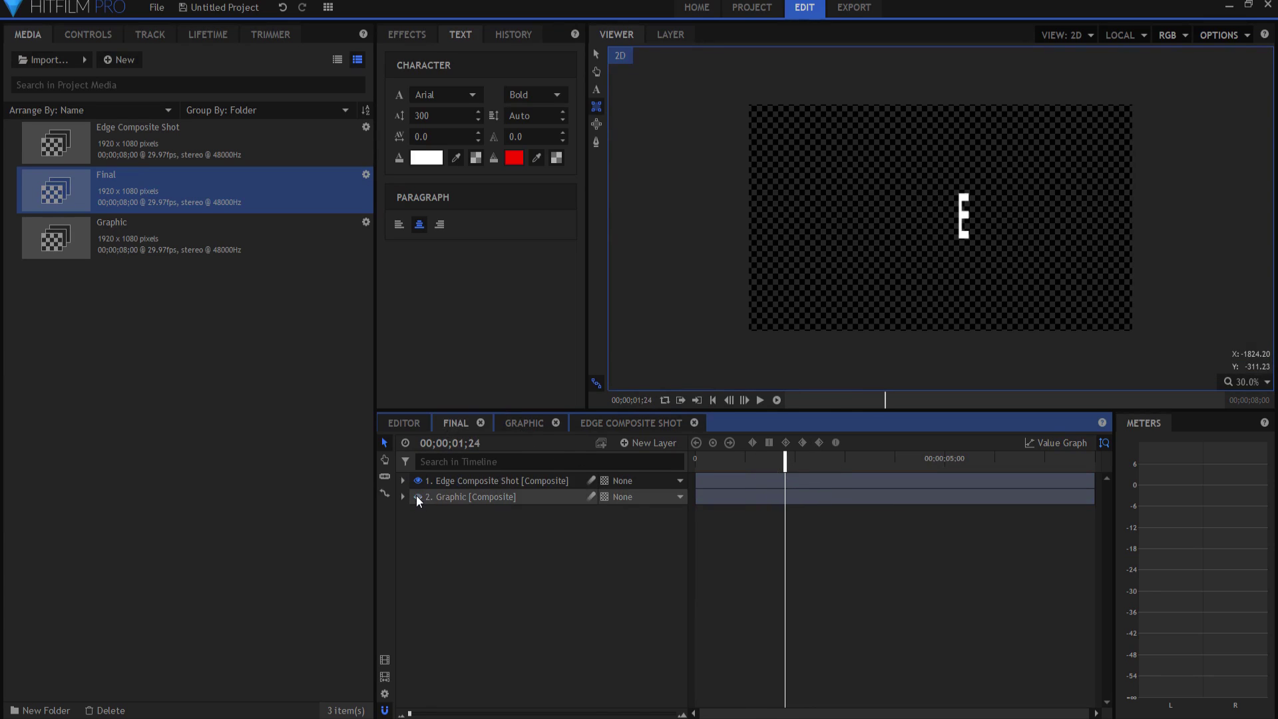
{"action": "left_click", "coordinate": [418, 497]}
{"action": "left_click", "coordinate": [418, 496]}
{"action": "left_click", "coordinate": [418, 497]}
Step: Compare again at 00;00;02;04, then move the Edge Composite Shot below Graphic
{"action": "left_click_drag", "start_coordinate": [782, 466], "coordinate": [802, 467]}
{"action": "left_click", "coordinate": [417, 497]}
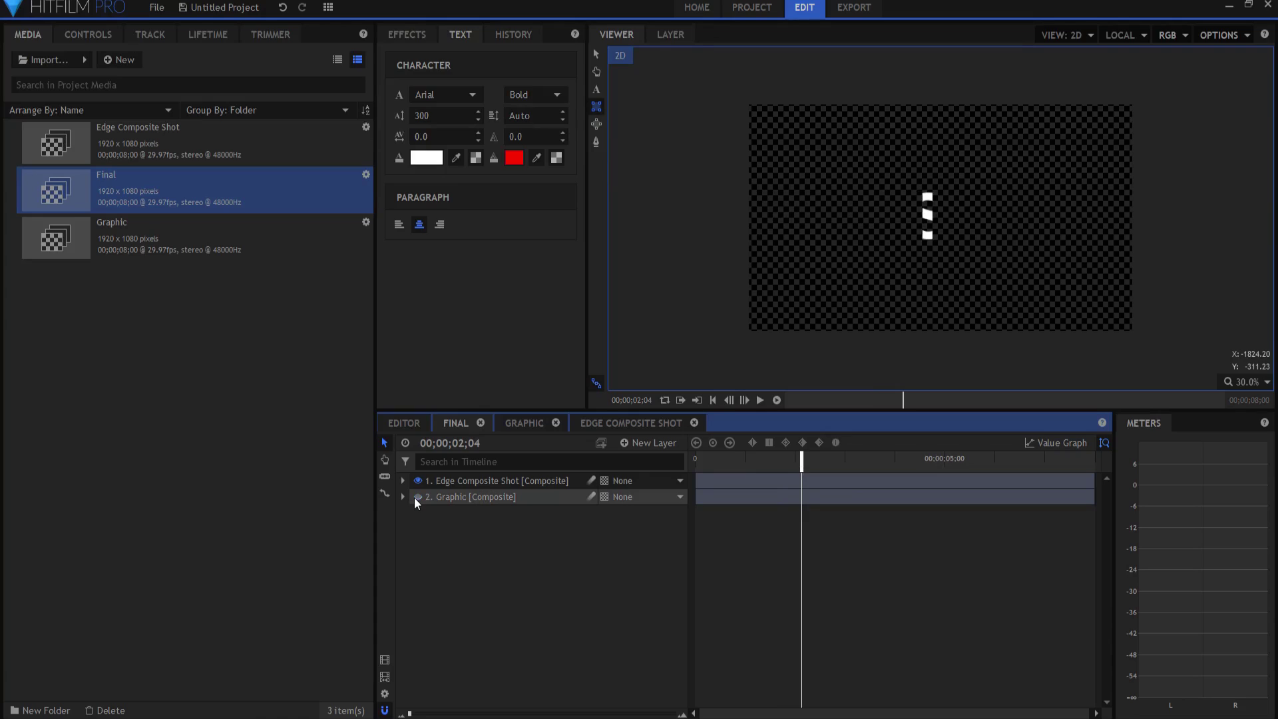
{"action": "left_click", "coordinate": [418, 497]}
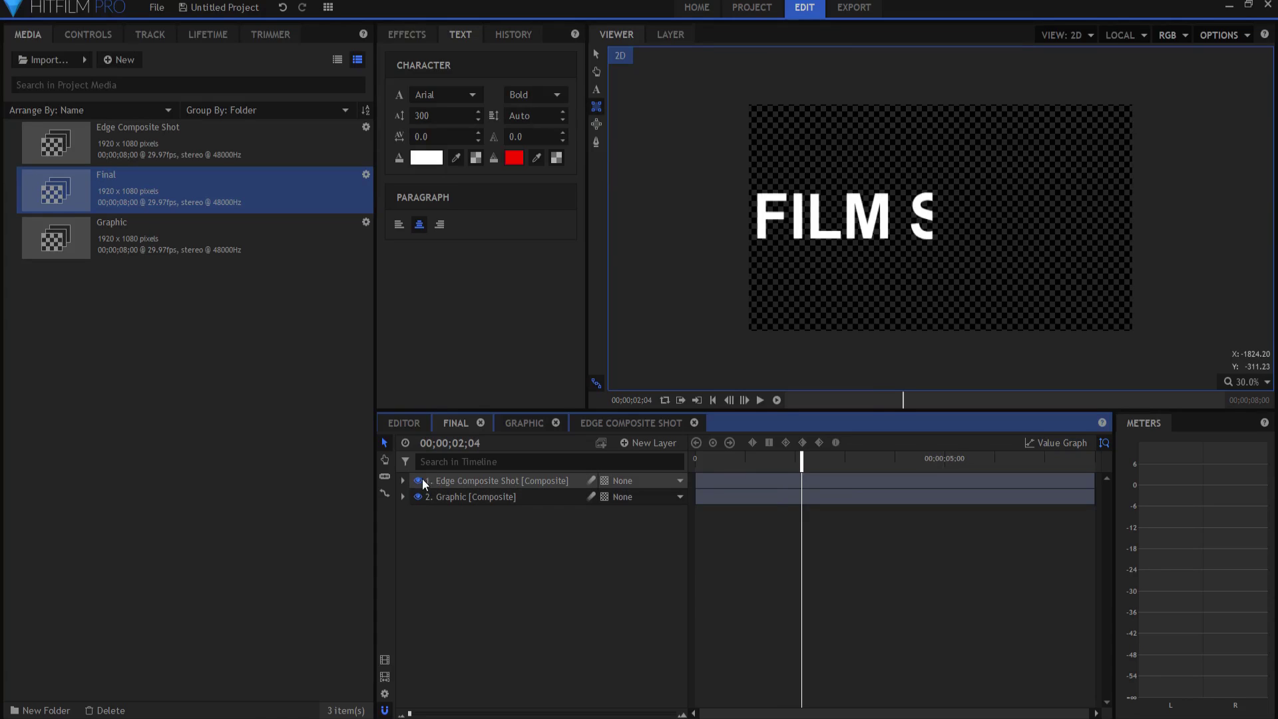
{"action": "left_click_drag", "start_coordinate": [418, 478], "coordinate": [446, 513]}
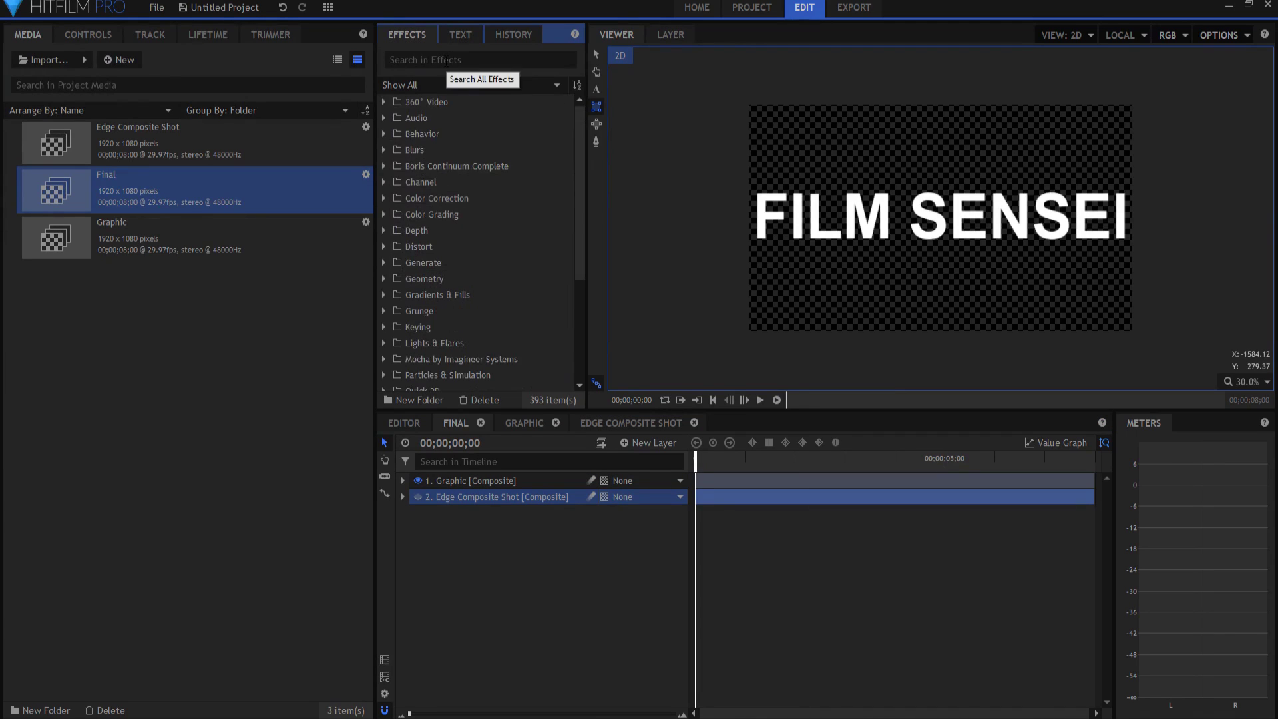
Step: Add a Particle Simulator from Particles & Simulation to the top of the timeline
{"action": "left_click", "coordinate": [381, 376]}
{"action": "scroll", "coordinate": [433, 314], "scroll_direction": "down", "scroll_amount": 4}
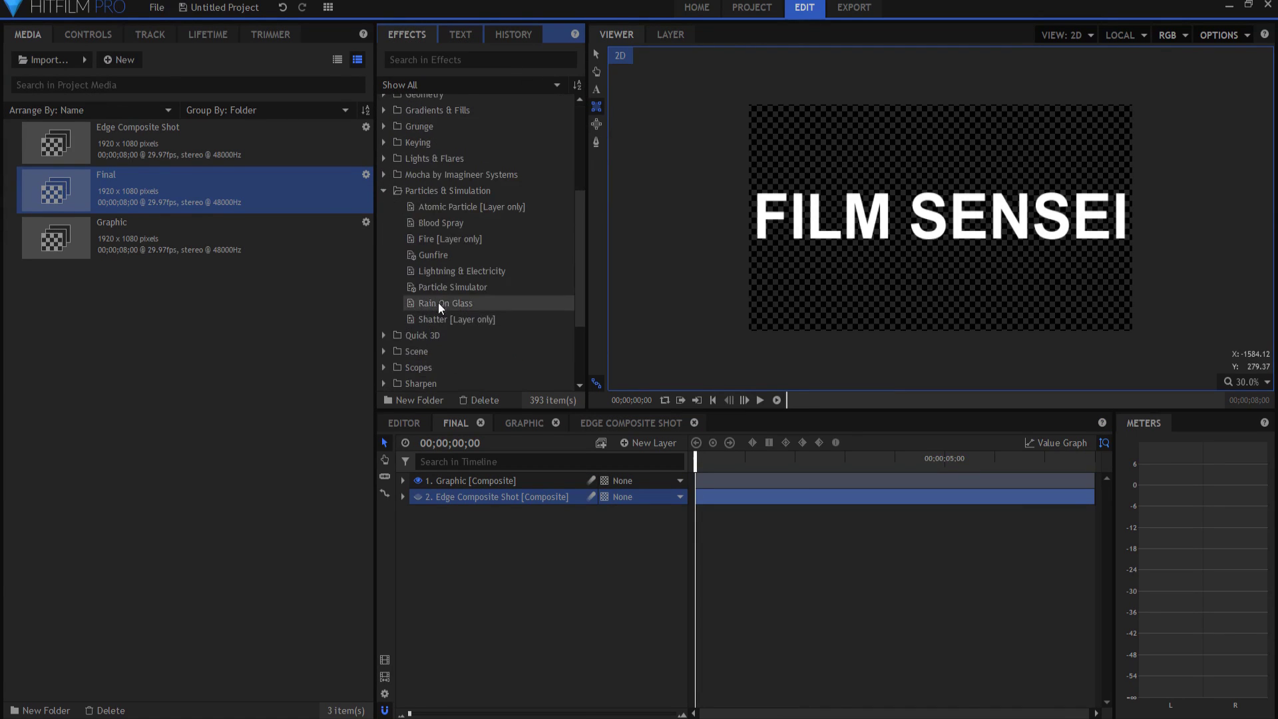
{"action": "left_click_drag", "start_coordinate": [444, 289], "coordinate": [513, 485]}
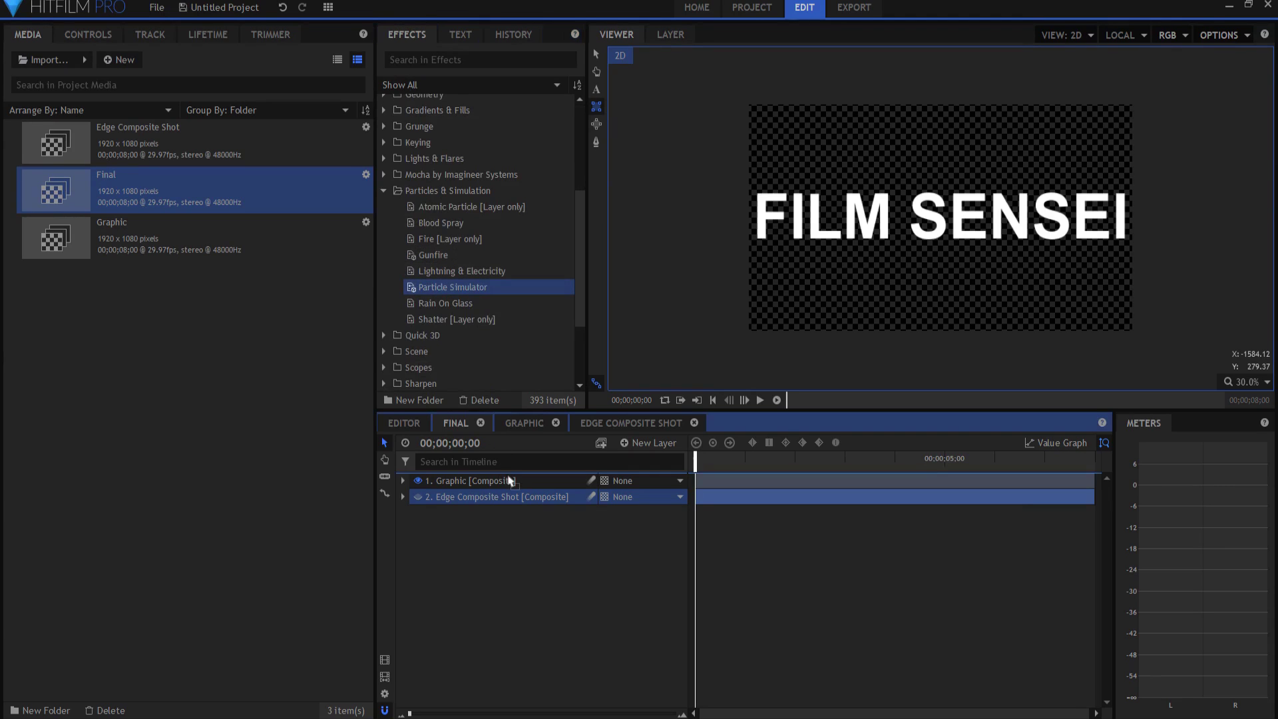
Step: Preview the particle simulation, then stop and rewind to the first frame
{"action": "left_click", "coordinate": [760, 399]}
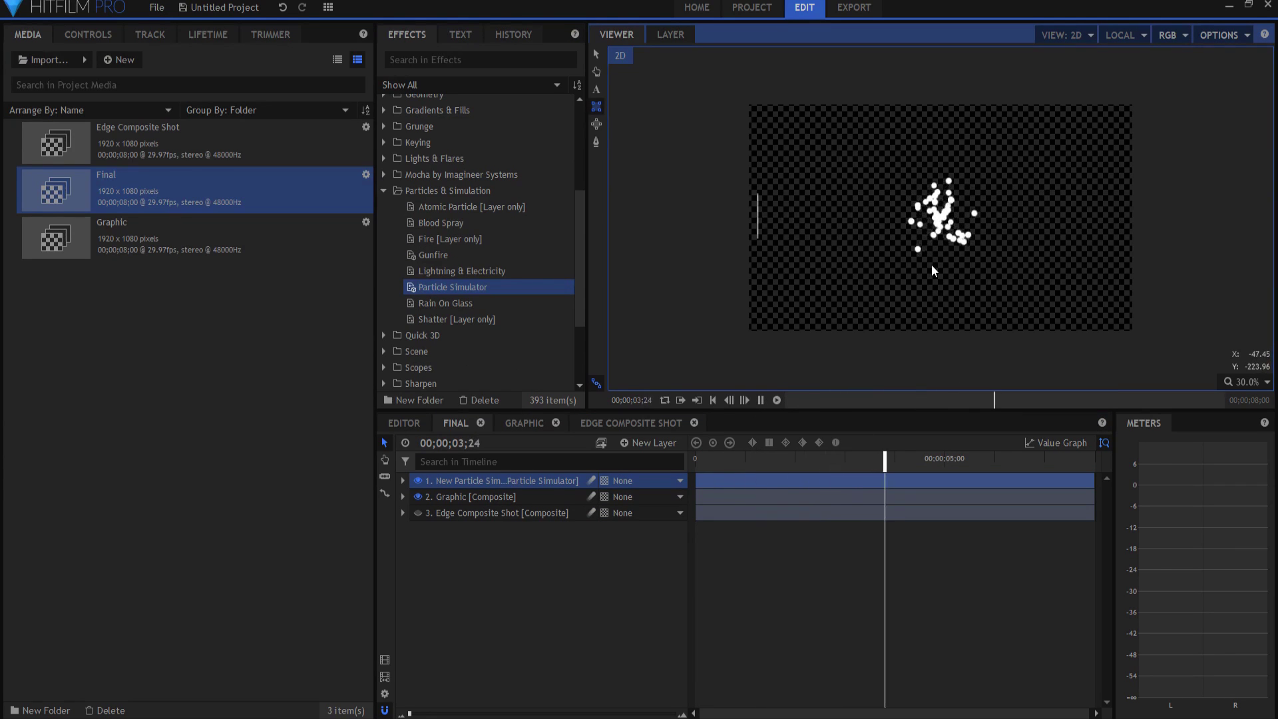
{"action": "left_click", "coordinate": [761, 400]}
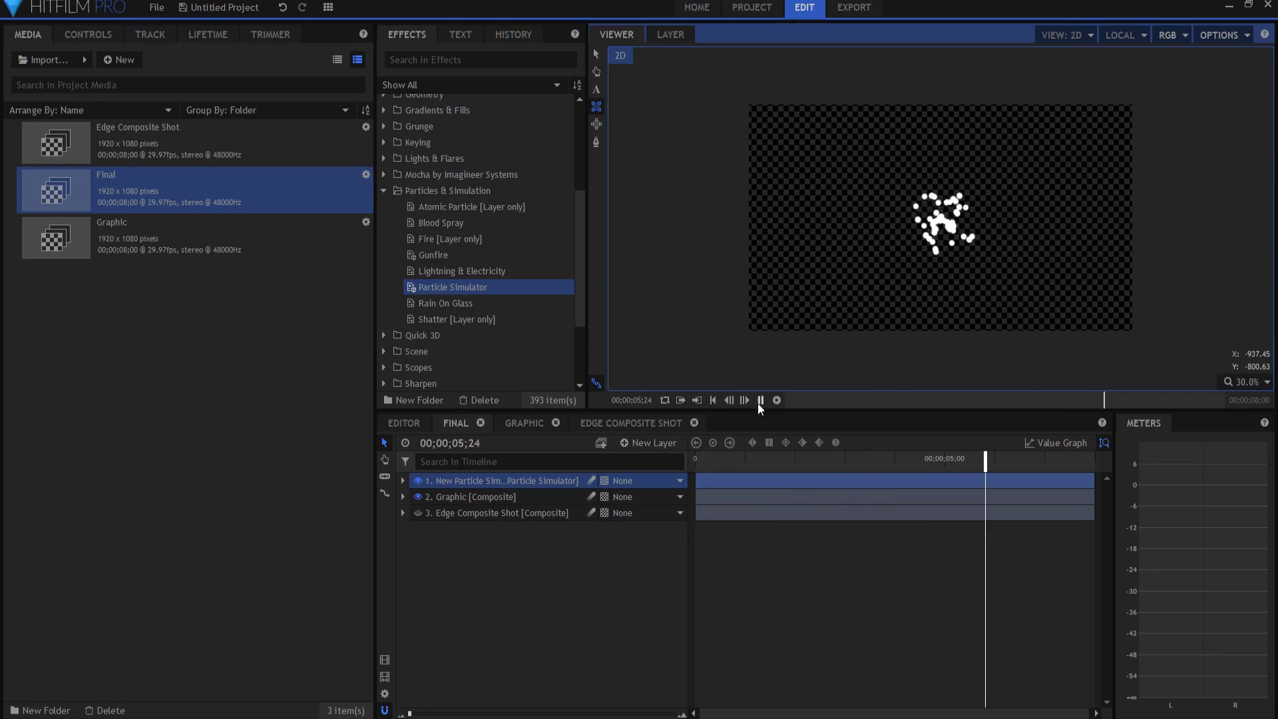
{"action": "left_click", "coordinate": [712, 399]}
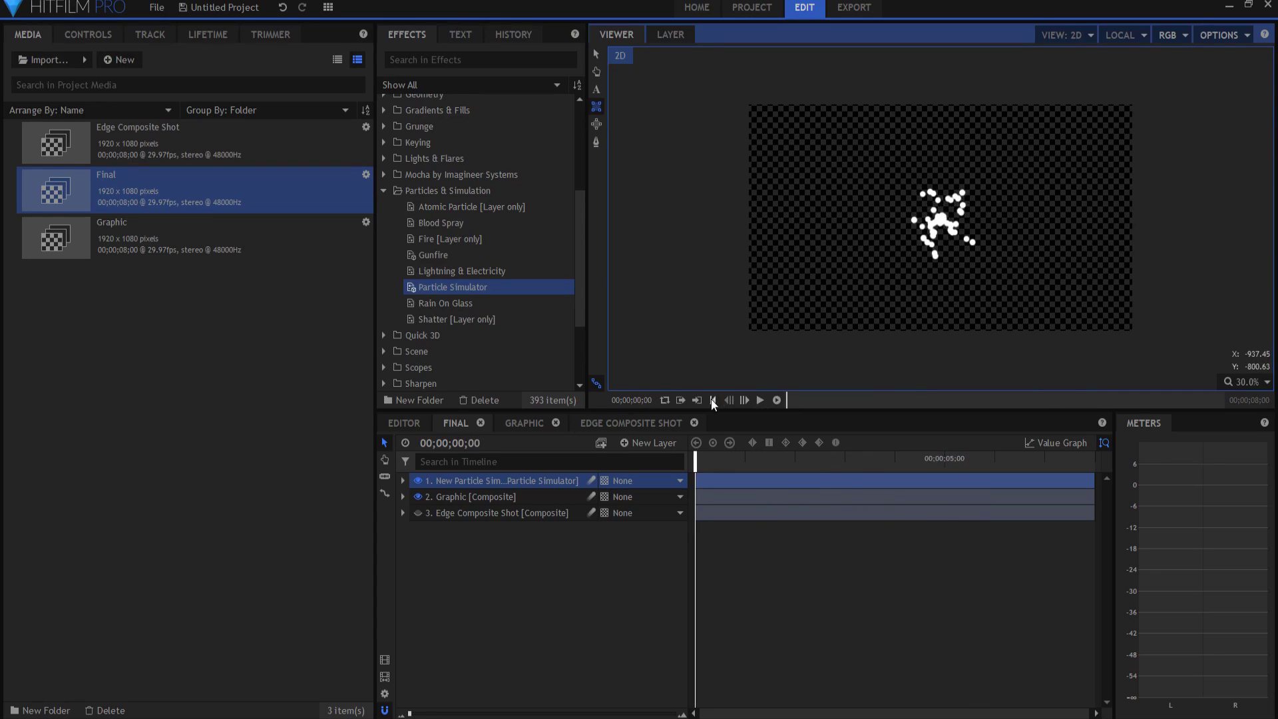
Step: Open the Particle Simulator's properties and expand Emitters > Emitter > Shape
{"action": "left_click", "coordinate": [467, 481]}
{"action": "double_click", "coordinate": [490, 479]}
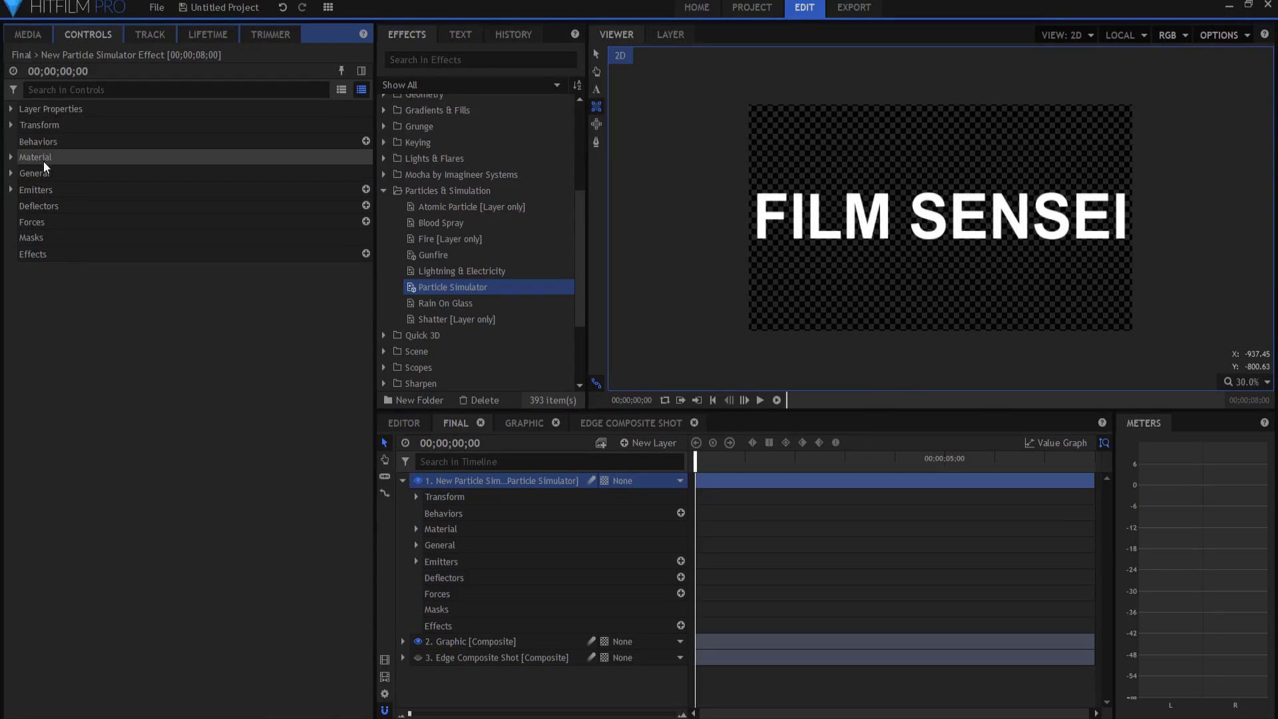
{"action": "left_click", "coordinate": [11, 191]}
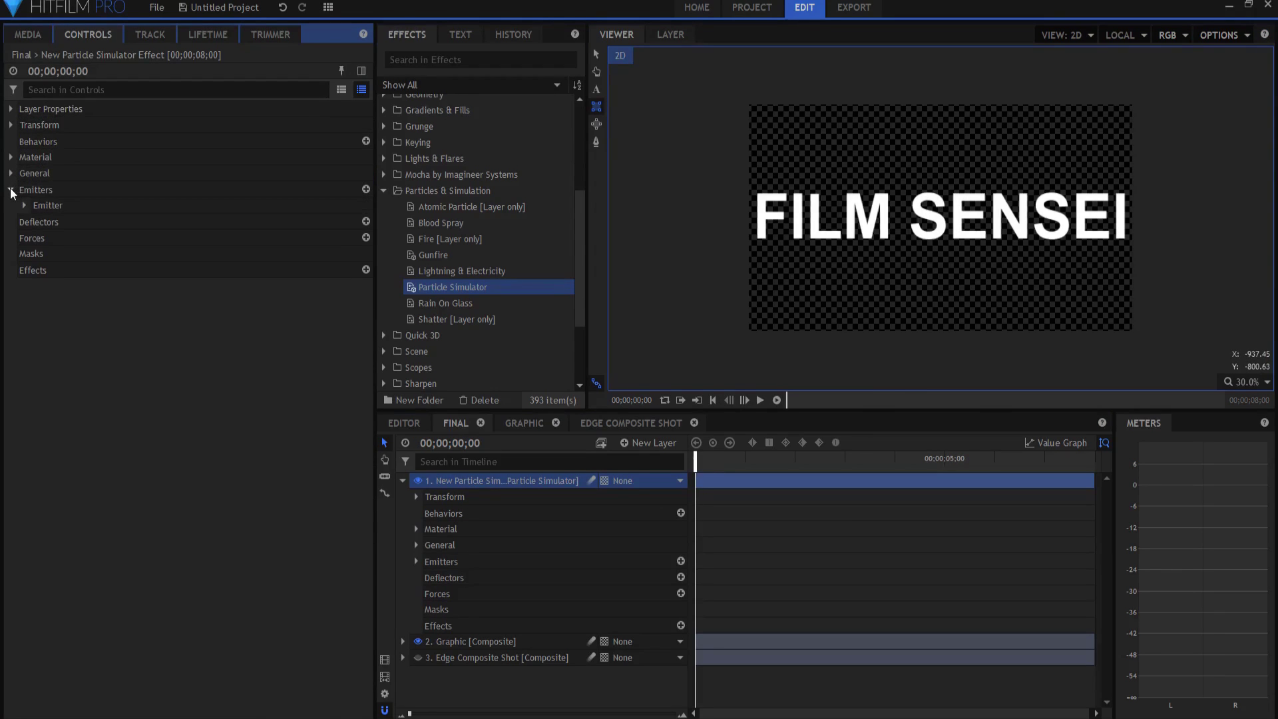
{"action": "left_click", "coordinate": [24, 206]}
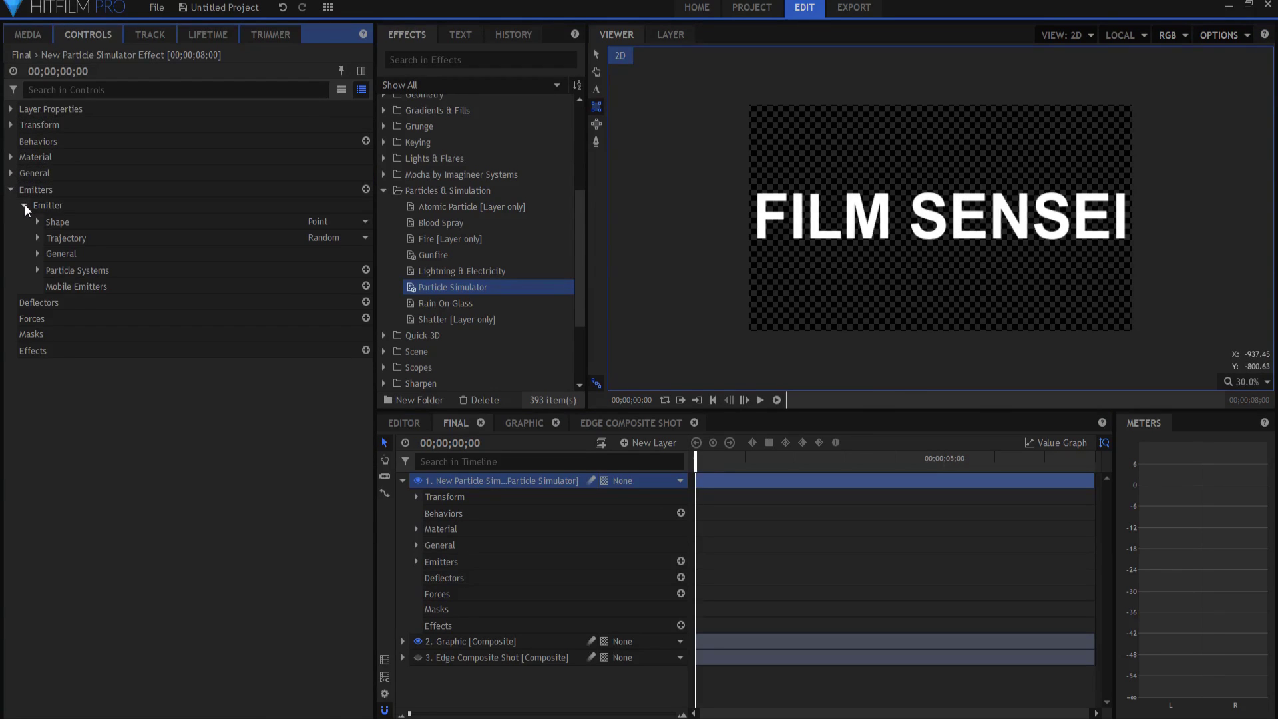
{"action": "left_click", "coordinate": [35, 221]}
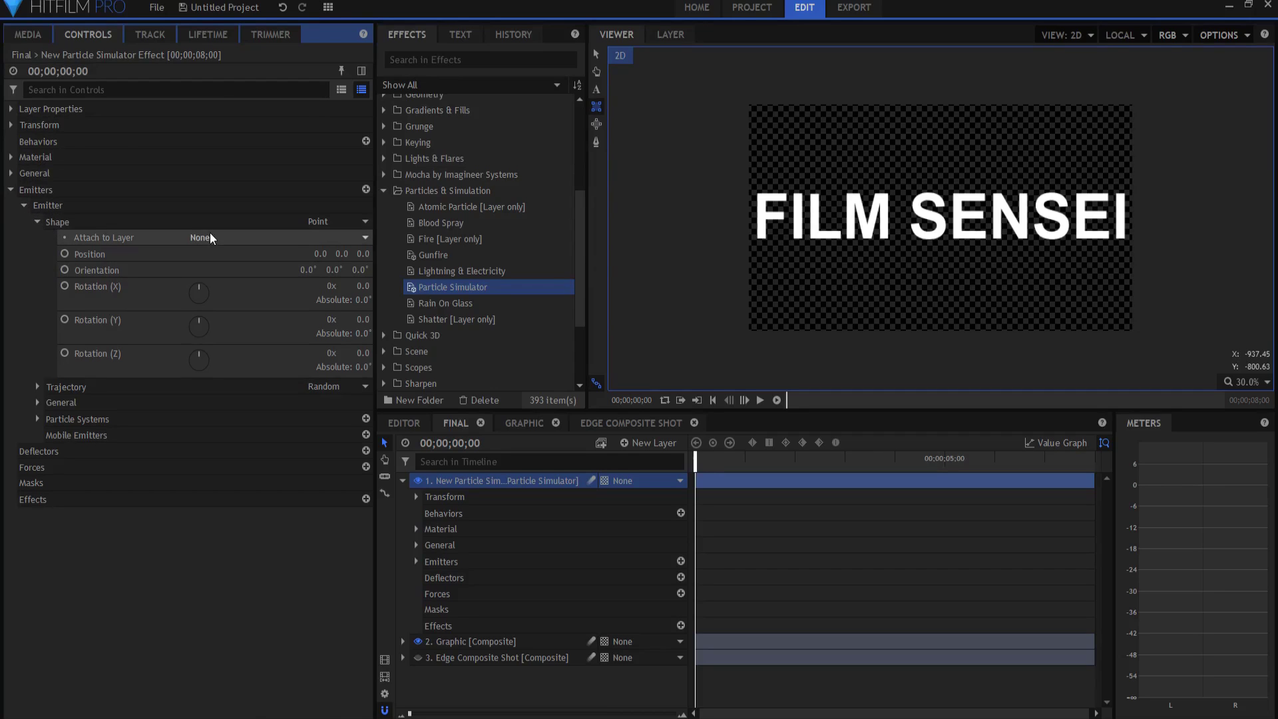
Step: Set the emitter shape to Layer with Edge Composite Shot as the source layer
{"action": "left_click", "coordinate": [331, 223]}
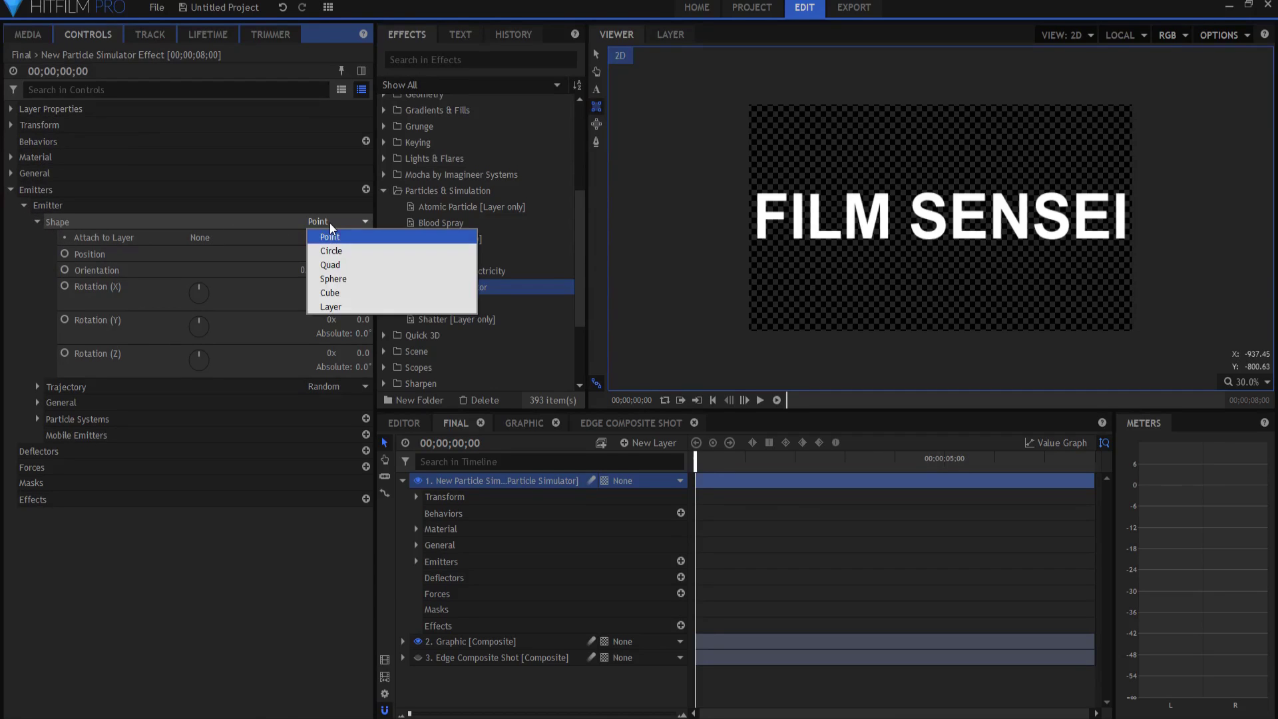
{"action": "left_click", "coordinate": [340, 309]}
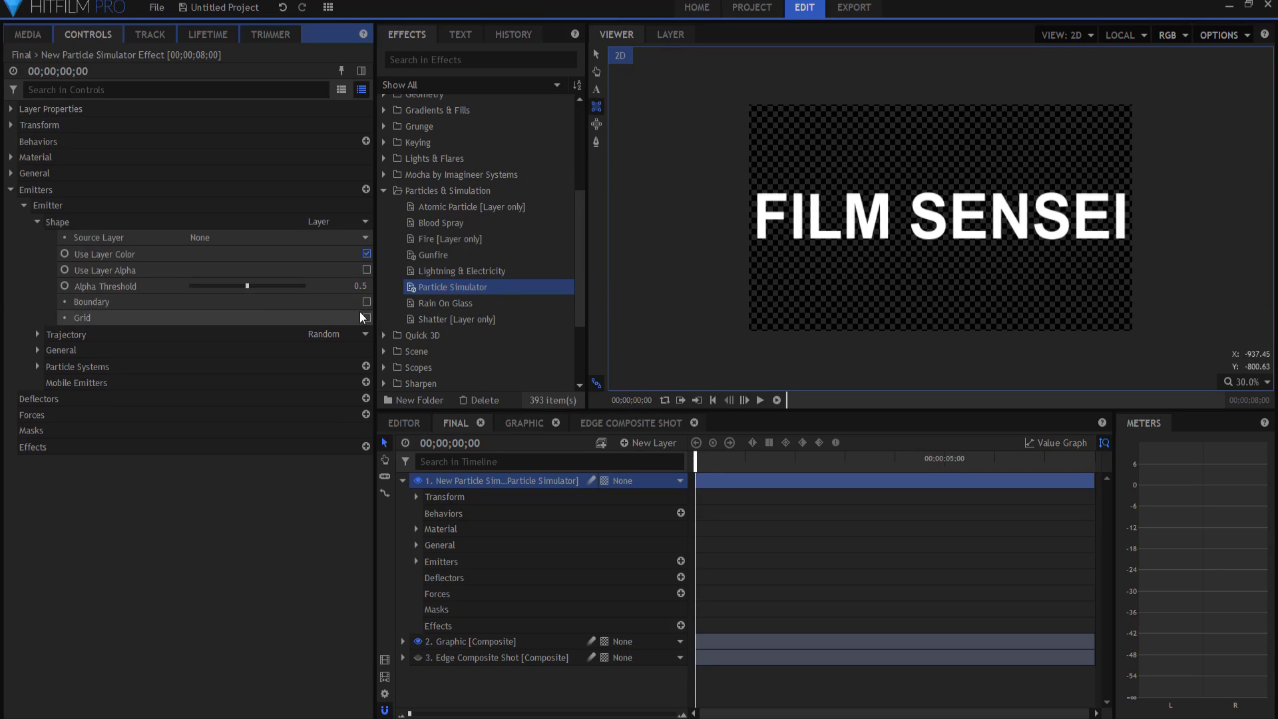
{"action": "left_click", "coordinate": [214, 236]}
{"action": "left_click", "coordinate": [230, 281]}
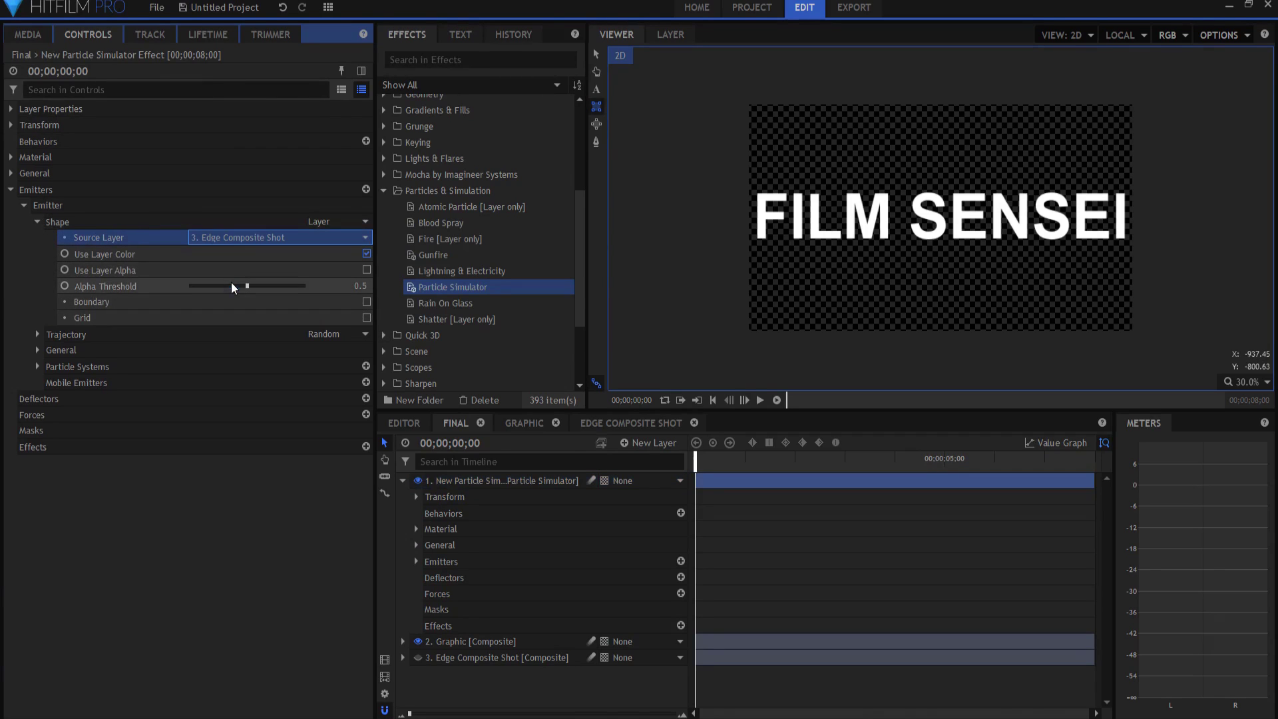
{"action": "left_click", "coordinate": [459, 657]}
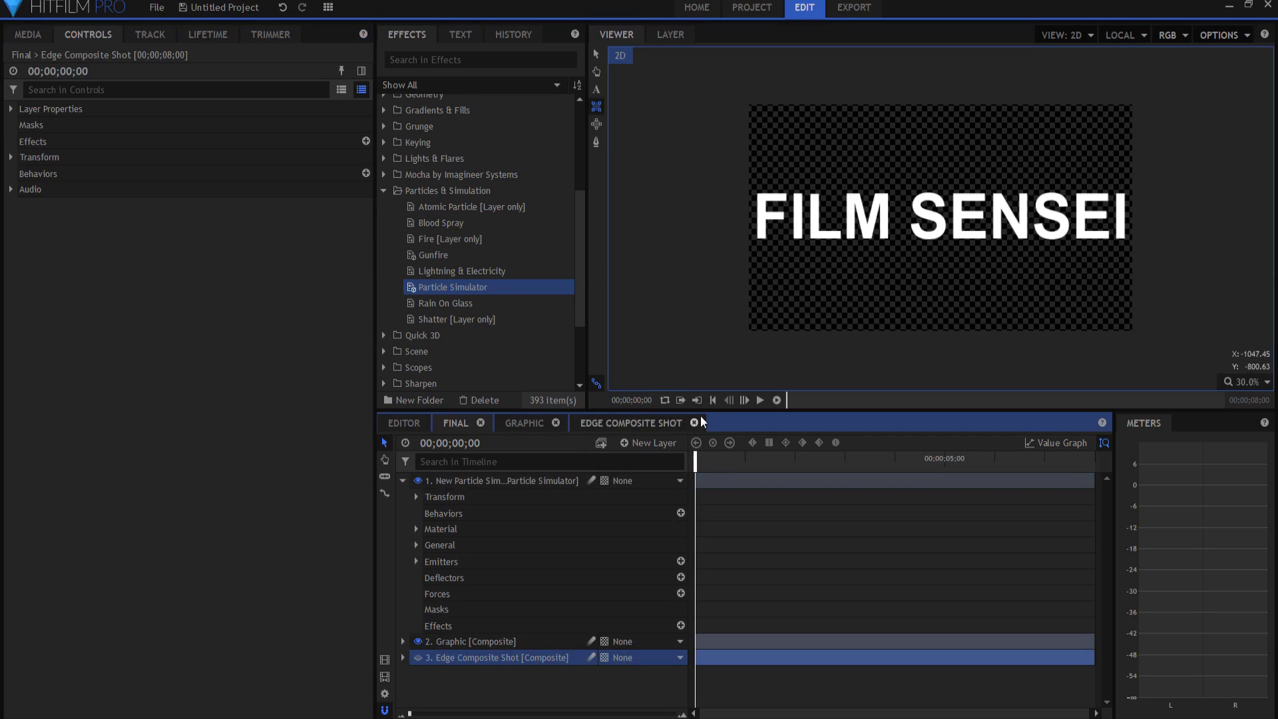
Step: Switch to the selection tool and step forward a few frames into the title reveal
{"action": "left_click", "coordinate": [596, 54]}
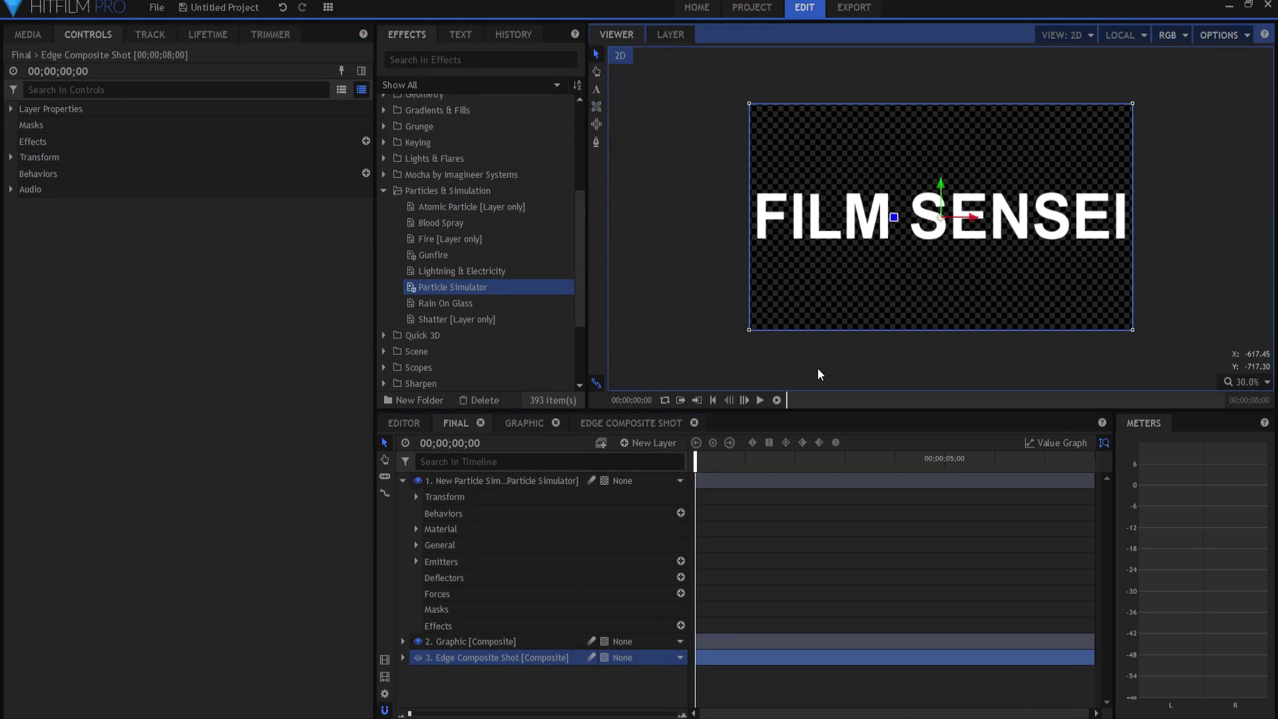
{"action": "key", "text": "Right"}
{"action": "key", "text": "Right"}
{"action": "key", "text": "Right"}
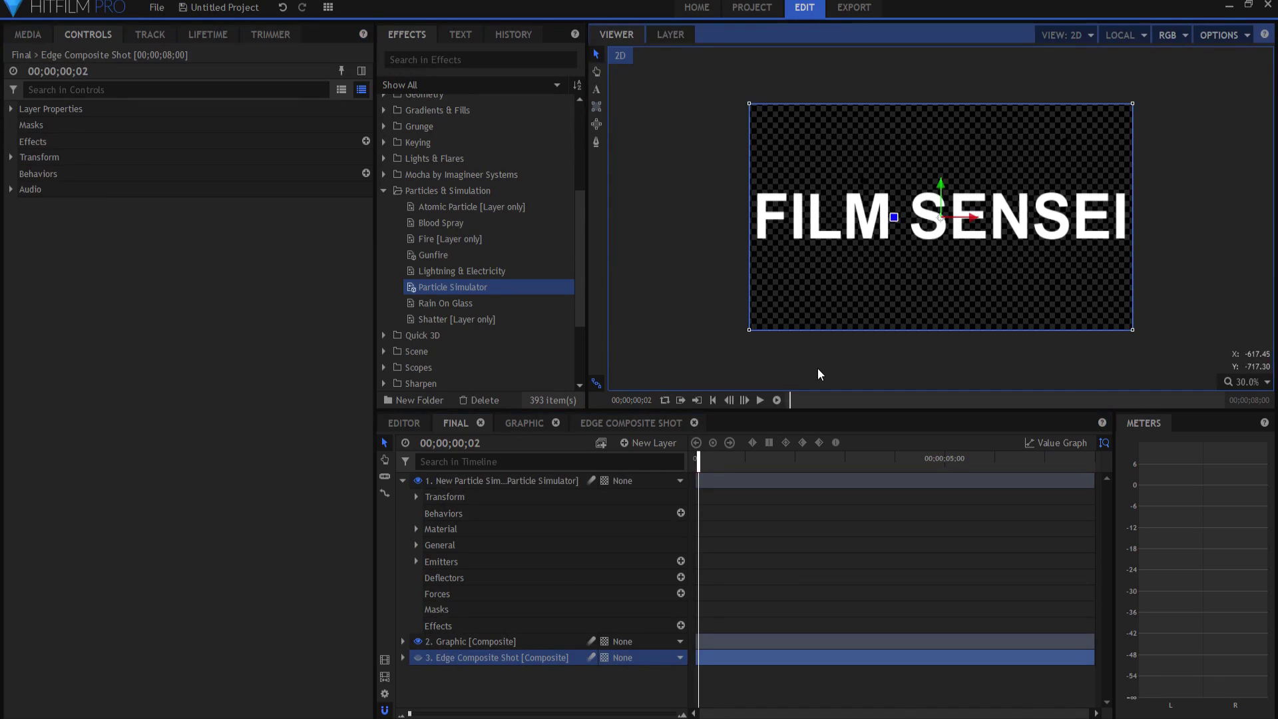
{"action": "key", "text": "Right"}
{"action": "key", "text": "Right"}
{"action": "key", "text": "Right"}
{"action": "key", "text": "Right"}
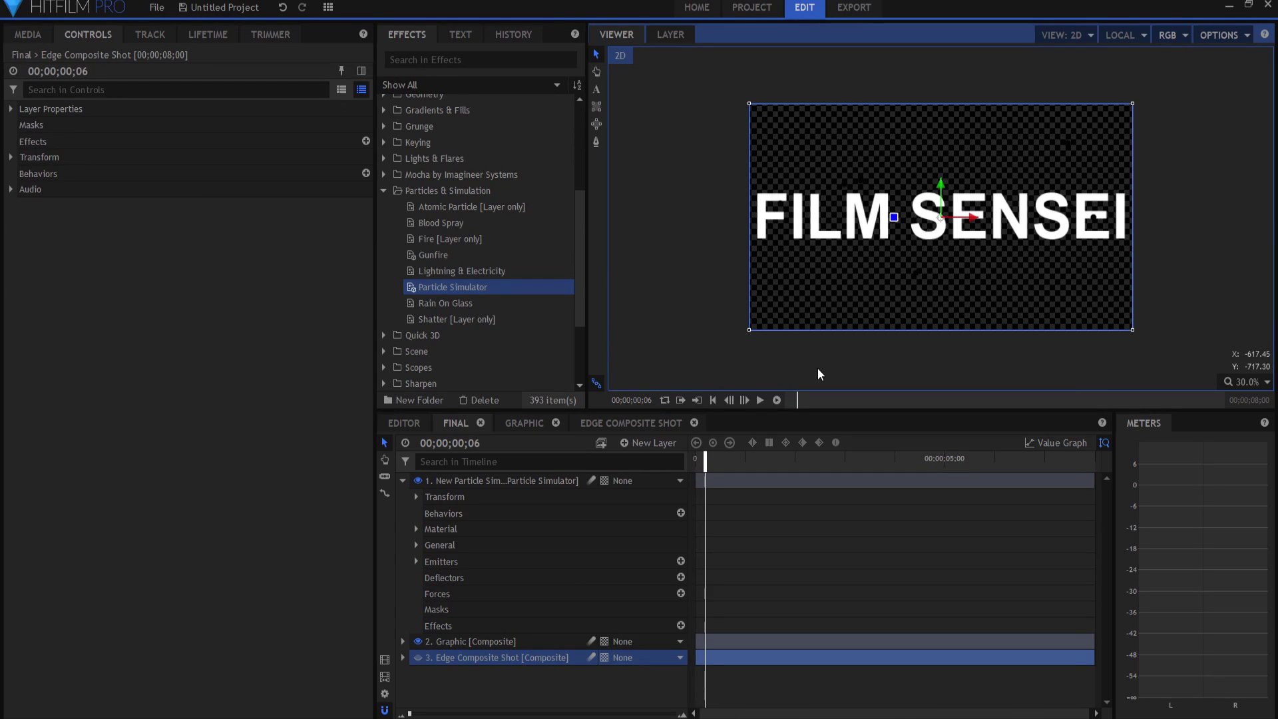
{"action": "key", "text": "Right"}
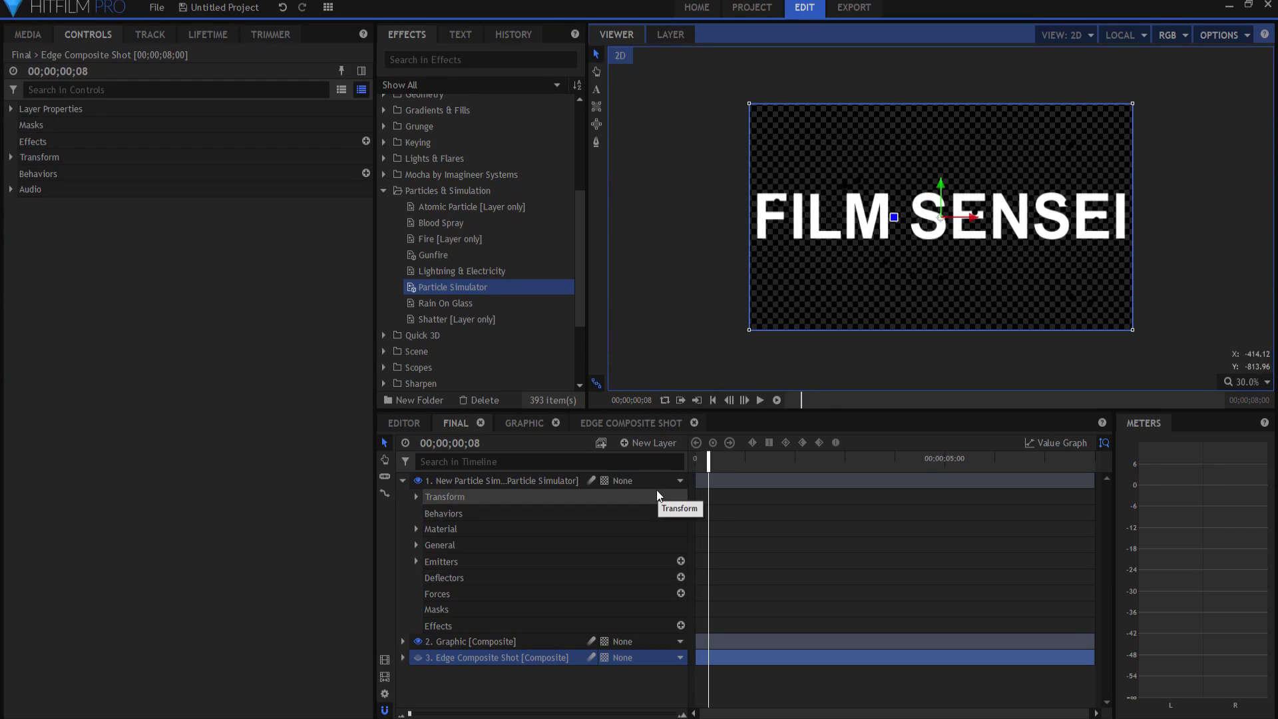
Step: Turn on Use Layer Alpha in the Particle Simulator's emitter shape, then preview on the timeline
{"action": "left_click", "coordinate": [455, 478]}
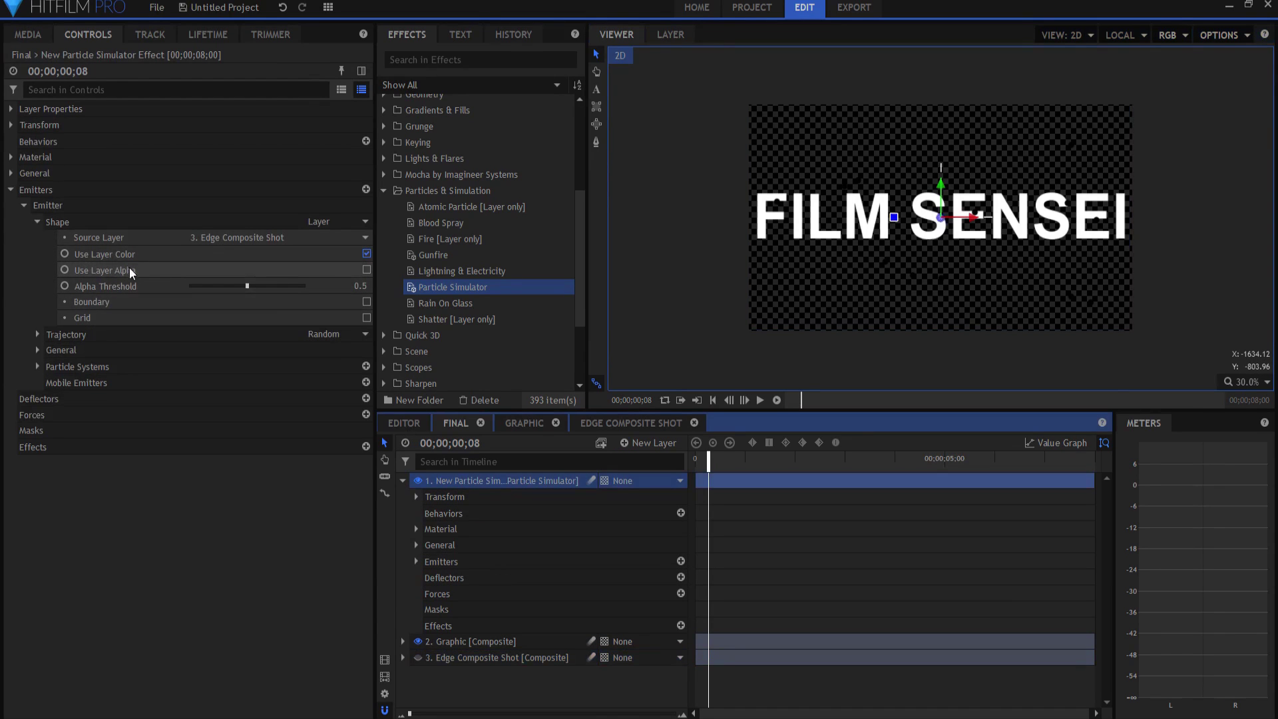
{"action": "left_click", "coordinate": [366, 269]}
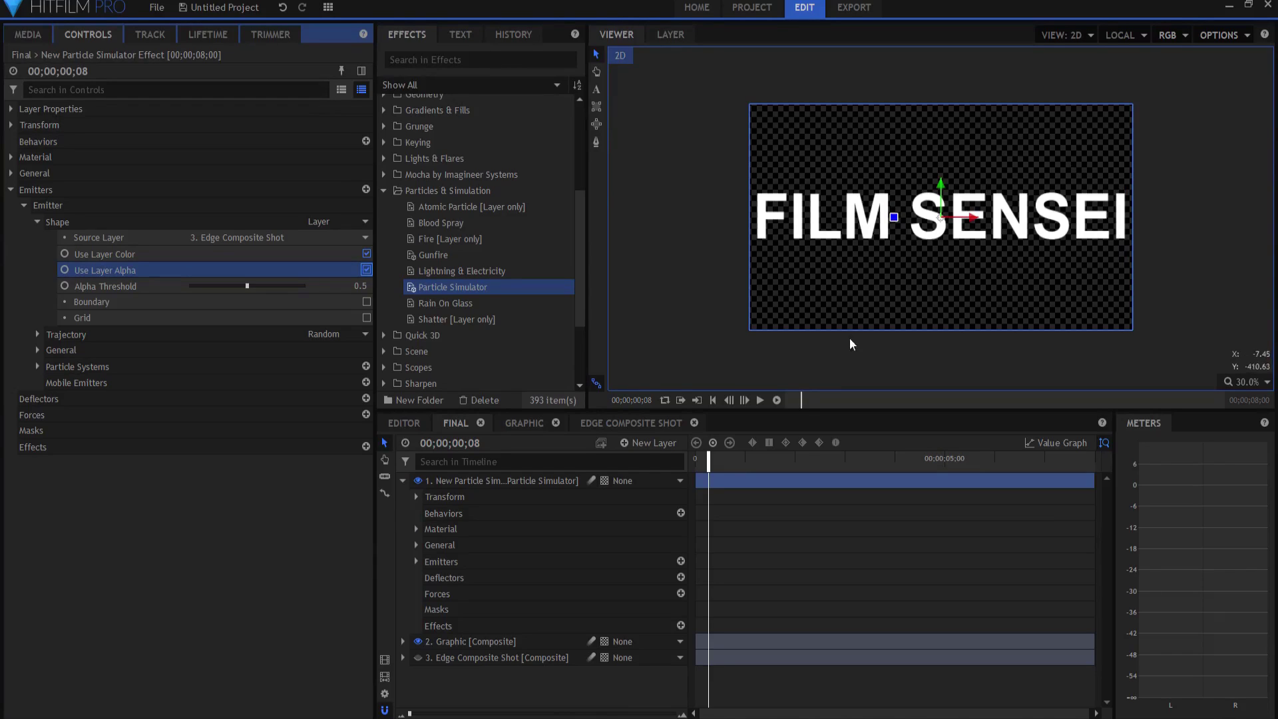
{"action": "left_click", "coordinate": [702, 464]}
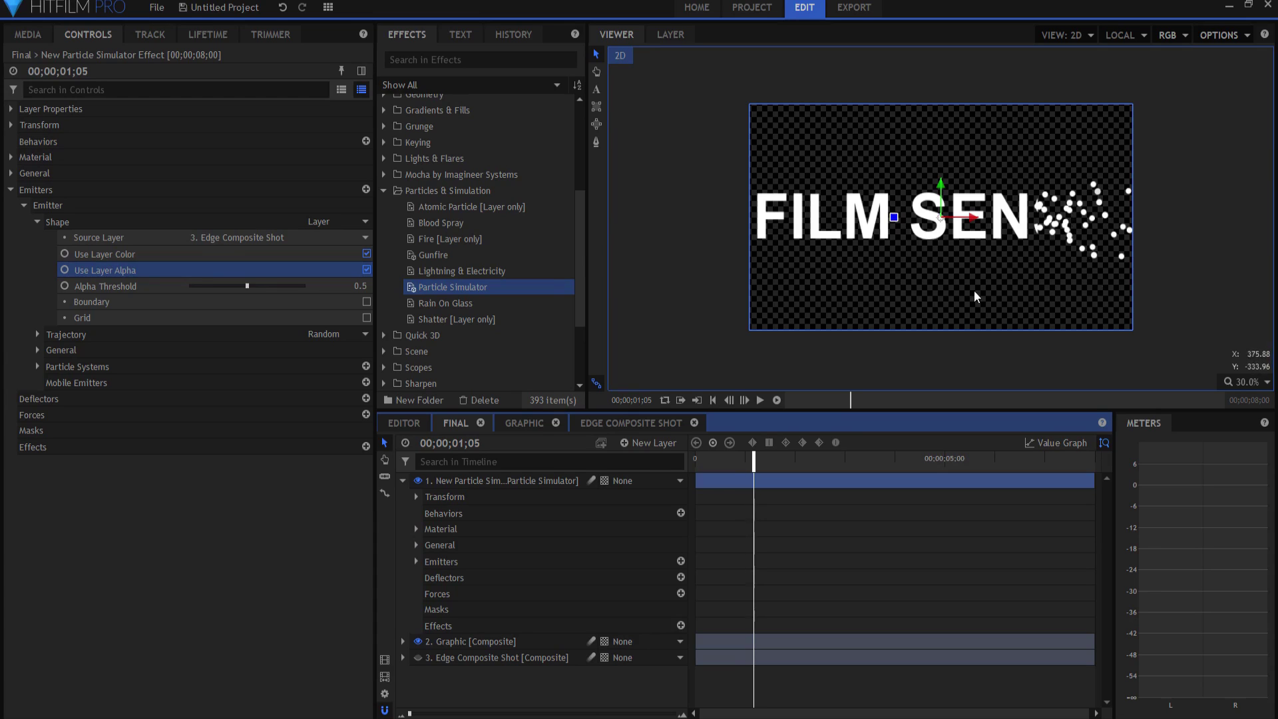
Step: At the first frame, set the particle system's General Particles Per Second to 10000
{"action": "left_click", "coordinate": [37, 222]}
{"action": "left_click", "coordinate": [37, 271]}
{"action": "left_click", "coordinate": [51, 286]}
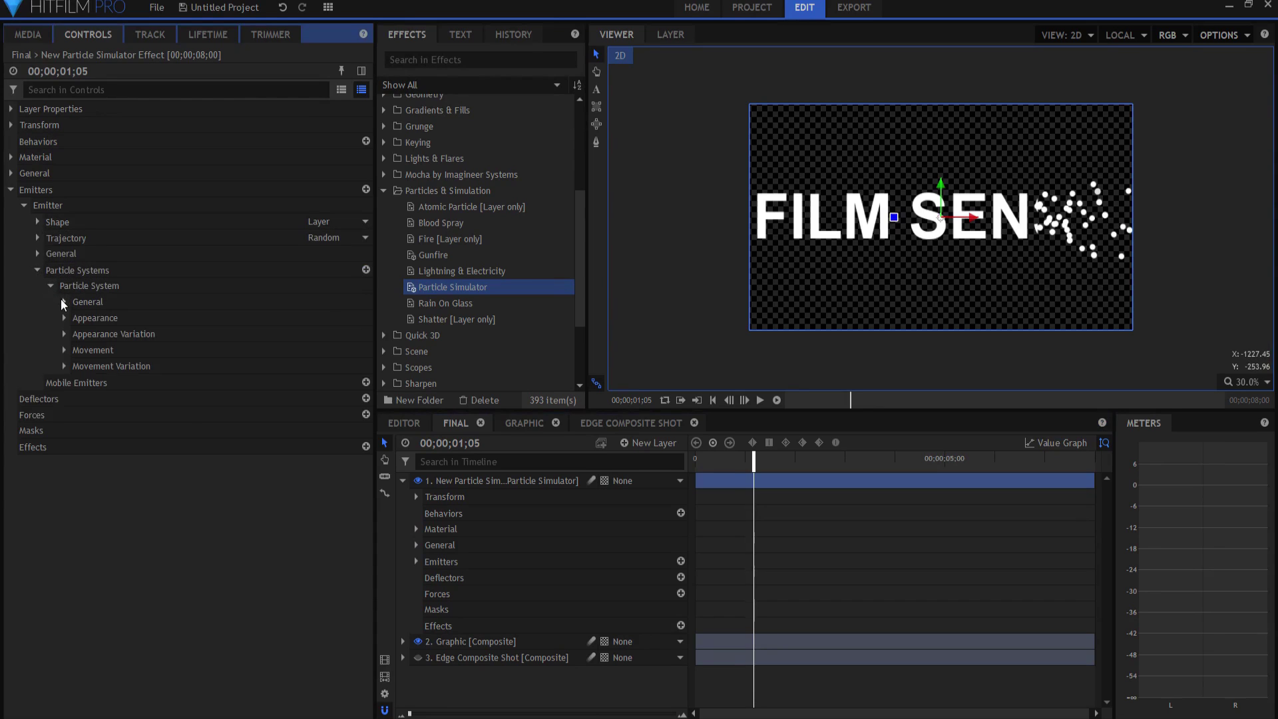
{"action": "left_click", "coordinate": [65, 300]}
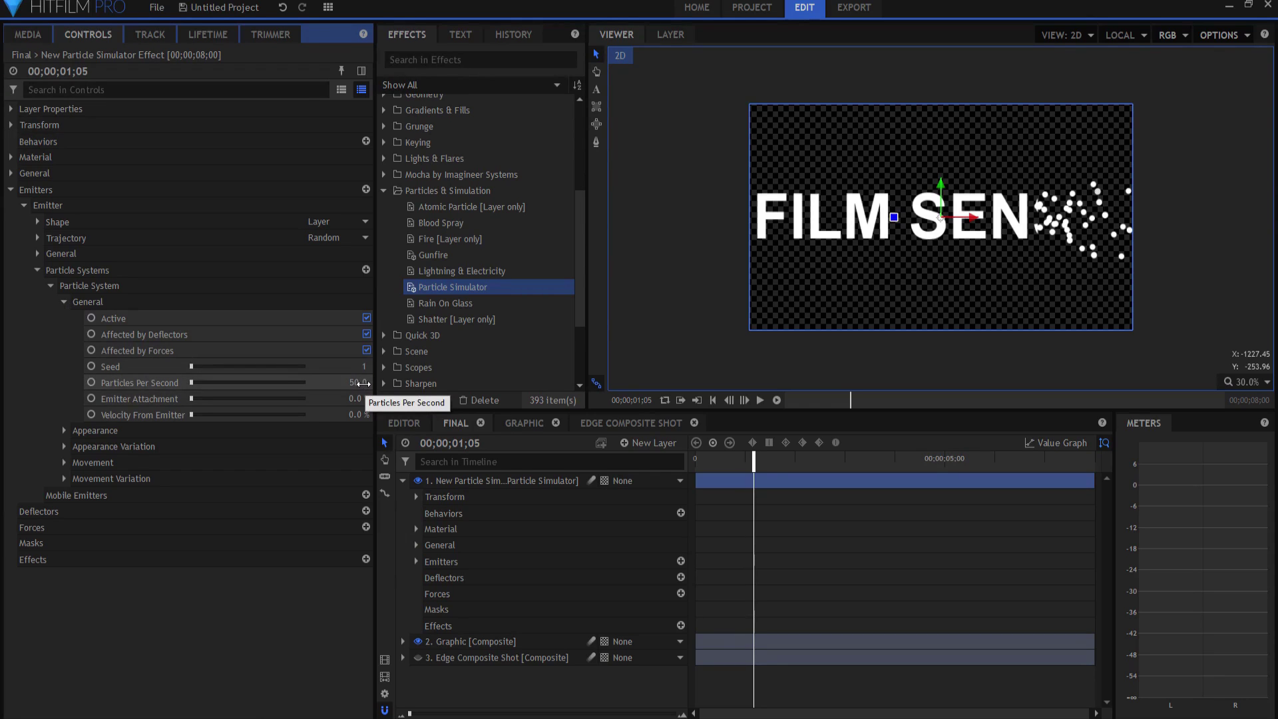
{"action": "key", "text": "Home"}
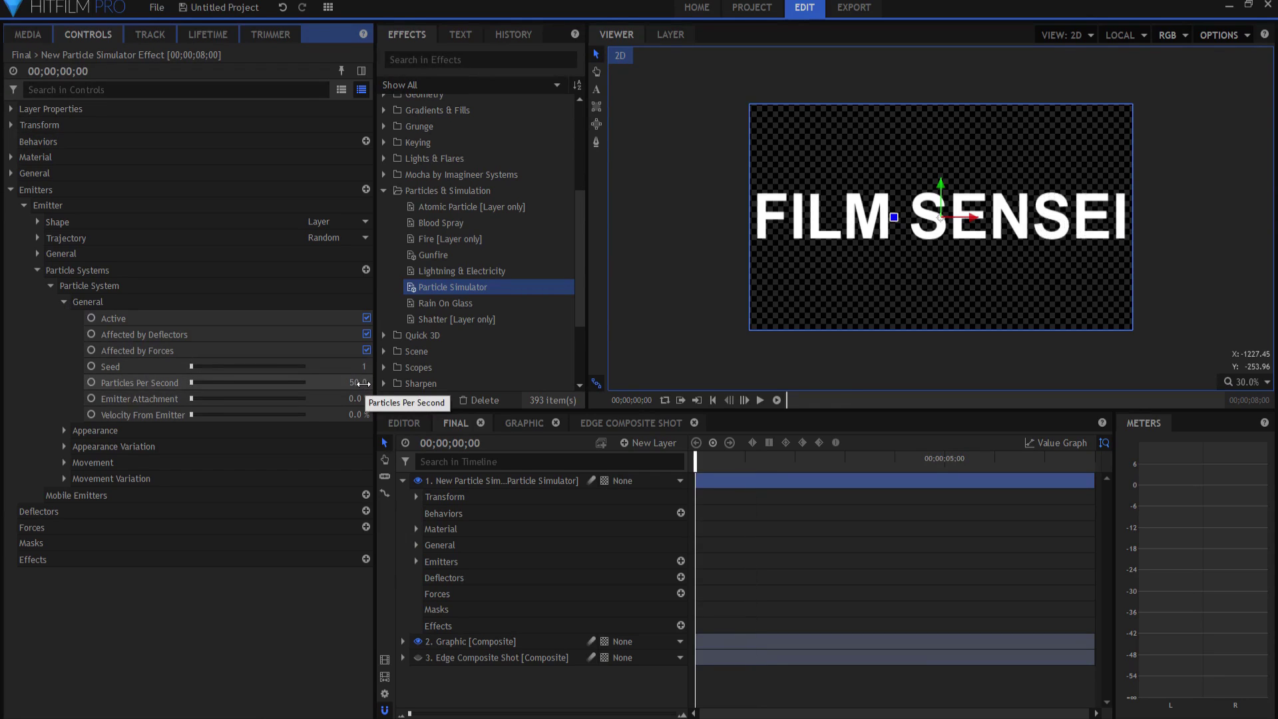
{"action": "left_click", "coordinate": [360, 383]}
{"action": "type", "text": "1"}
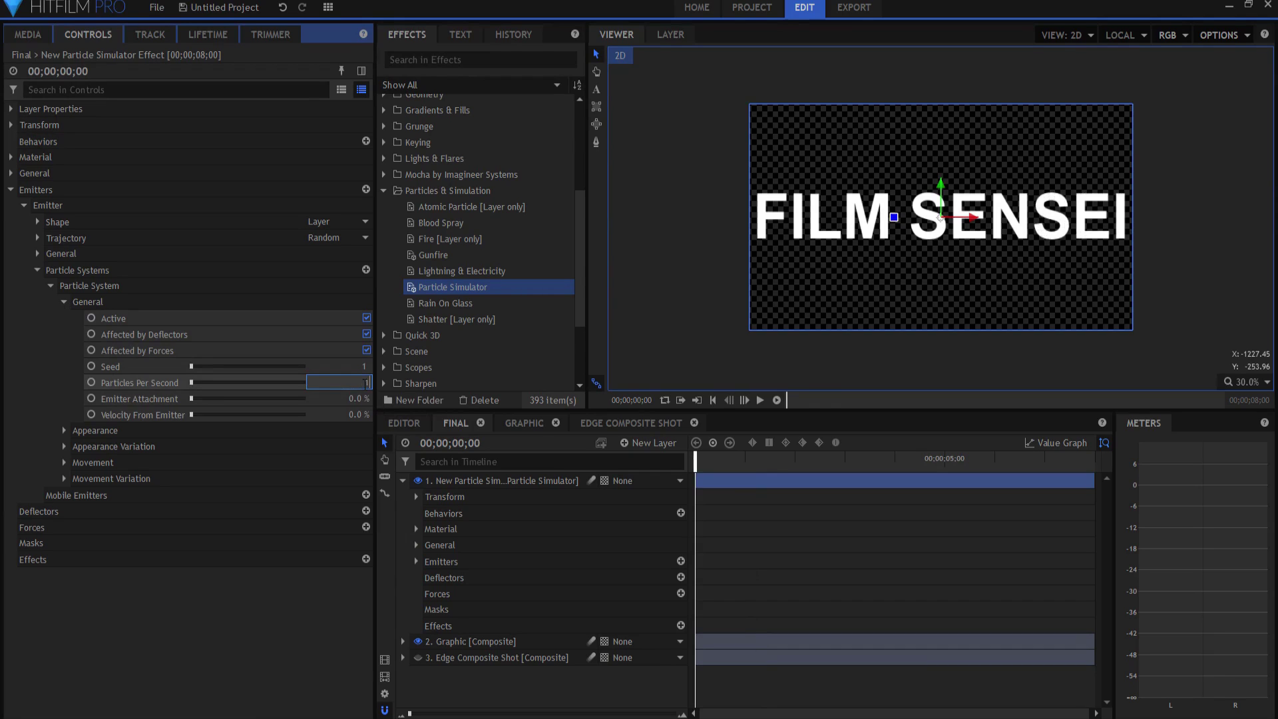
{"action": "type", "text": "0000"}
{"action": "key", "text": "Return"}
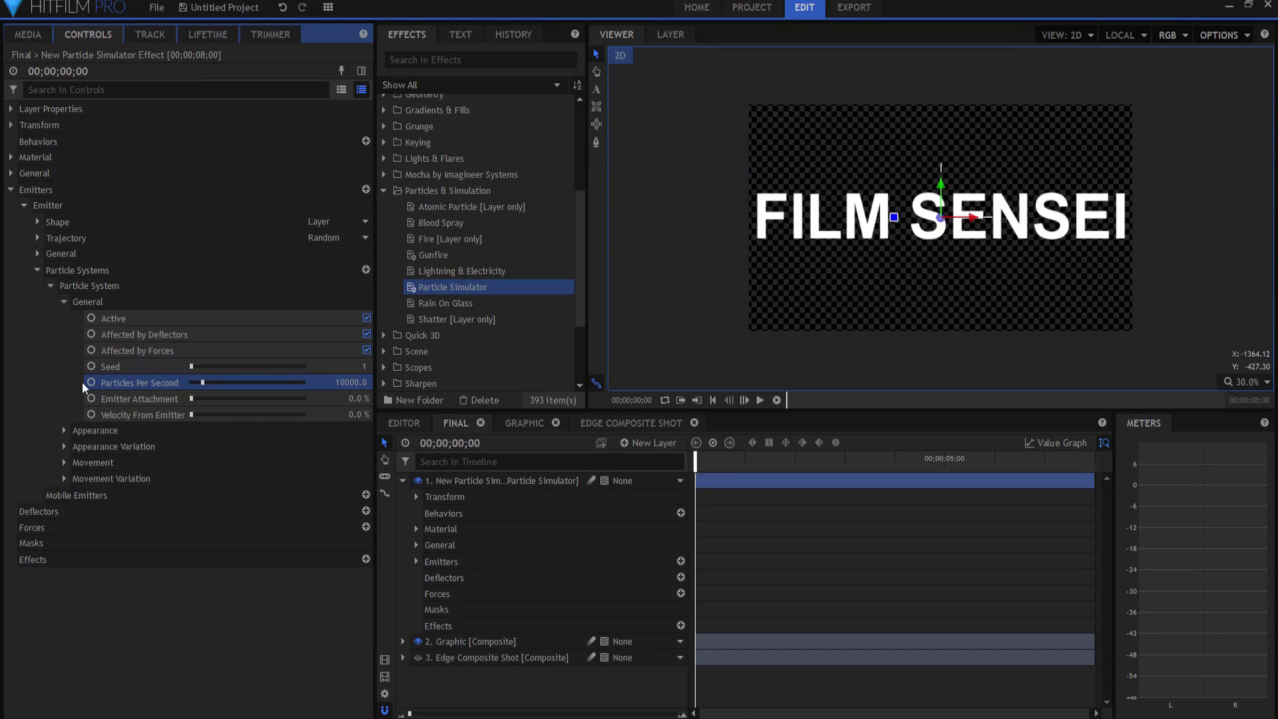
{"action": "left_click", "coordinate": [63, 302]}
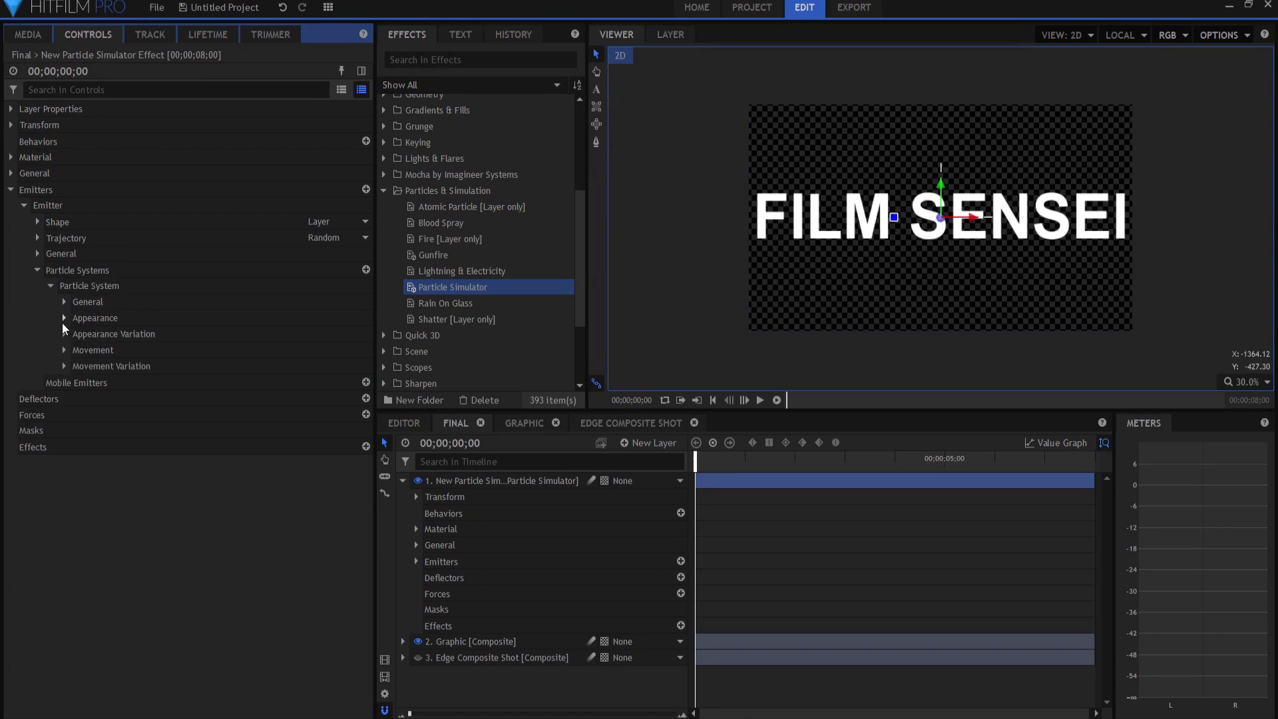
Step: Give the particles the Built-In texture Ember Variation 1 in the Appearance settings
{"action": "left_click", "coordinate": [65, 317]}
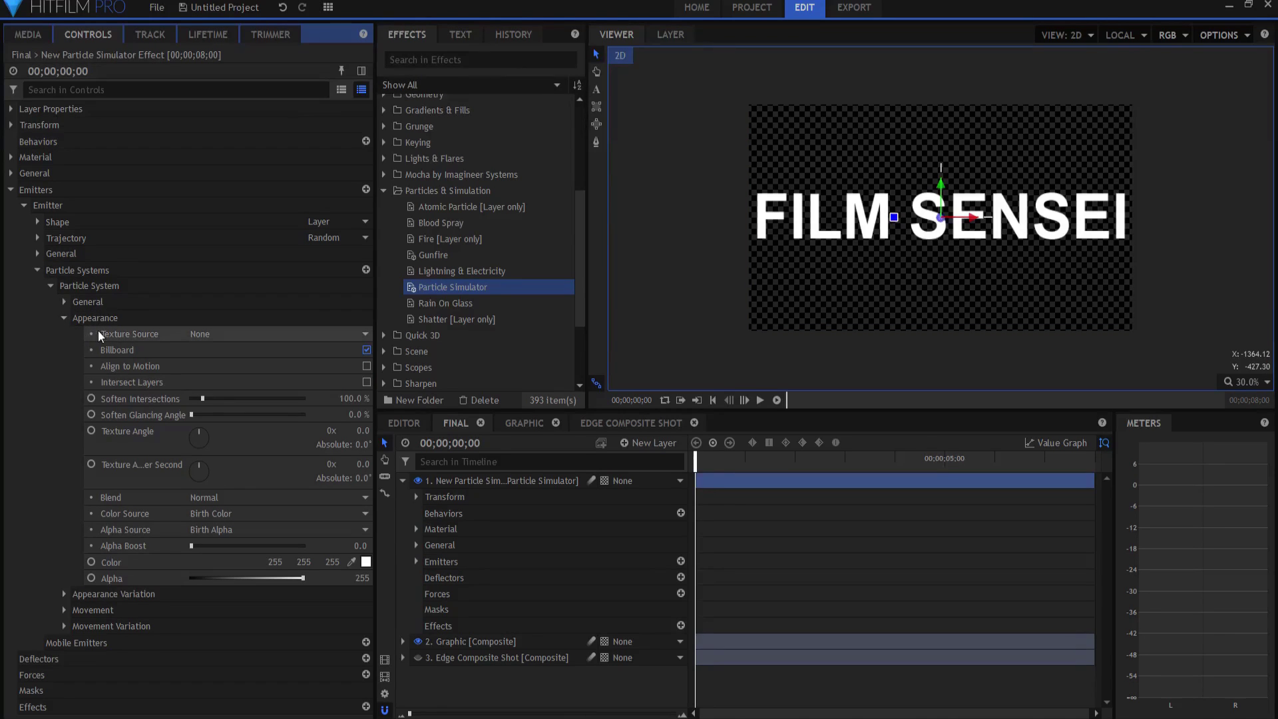
{"action": "left_click", "coordinate": [213, 335]}
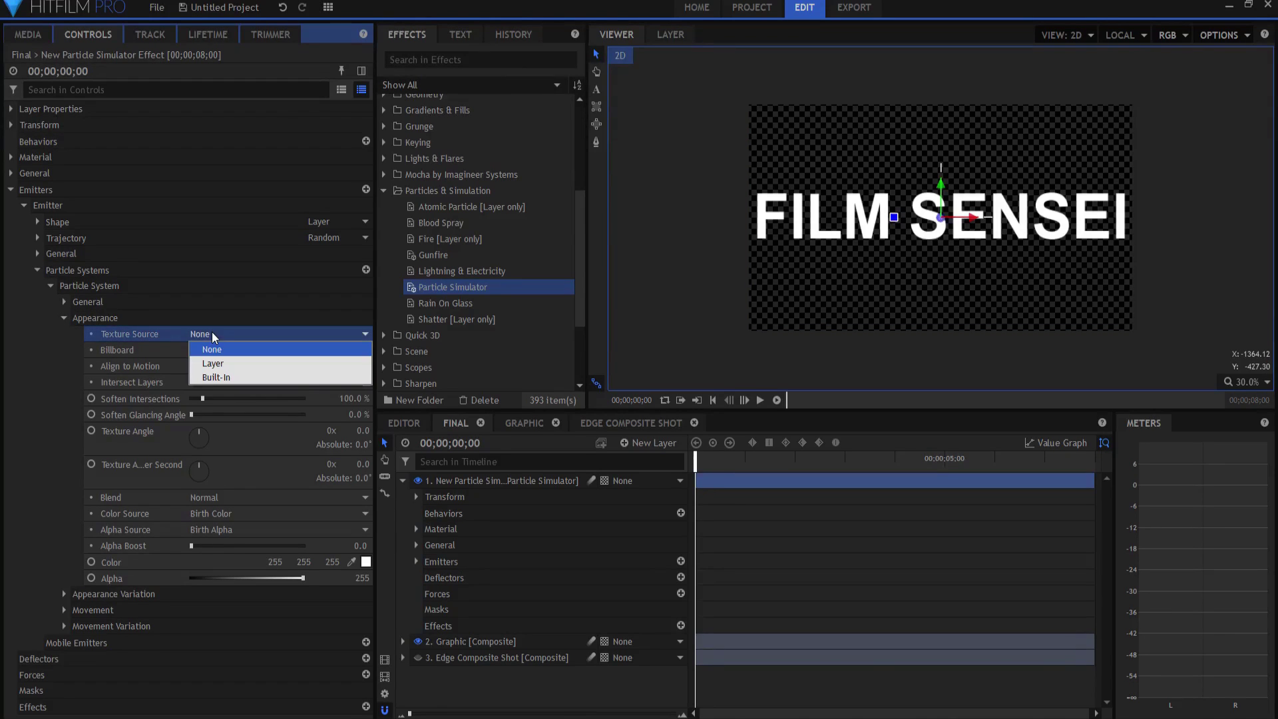
{"action": "left_click", "coordinate": [229, 378]}
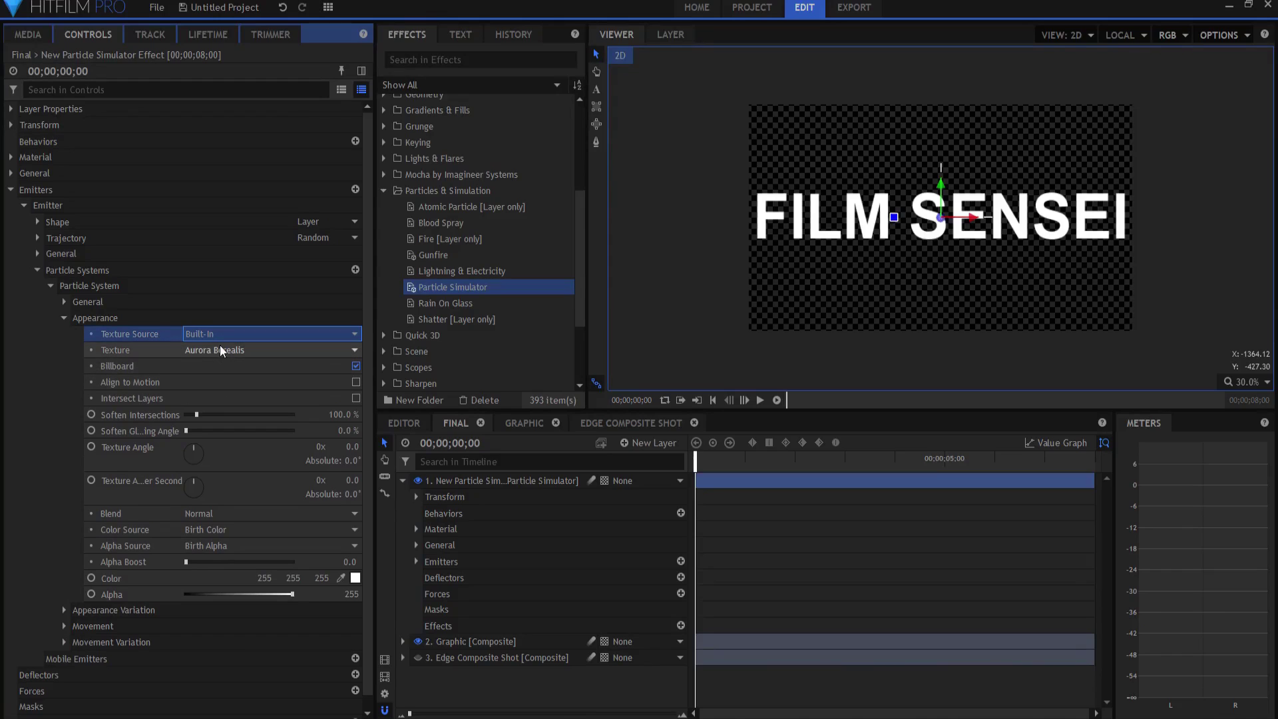
{"action": "left_click", "coordinate": [222, 350]}
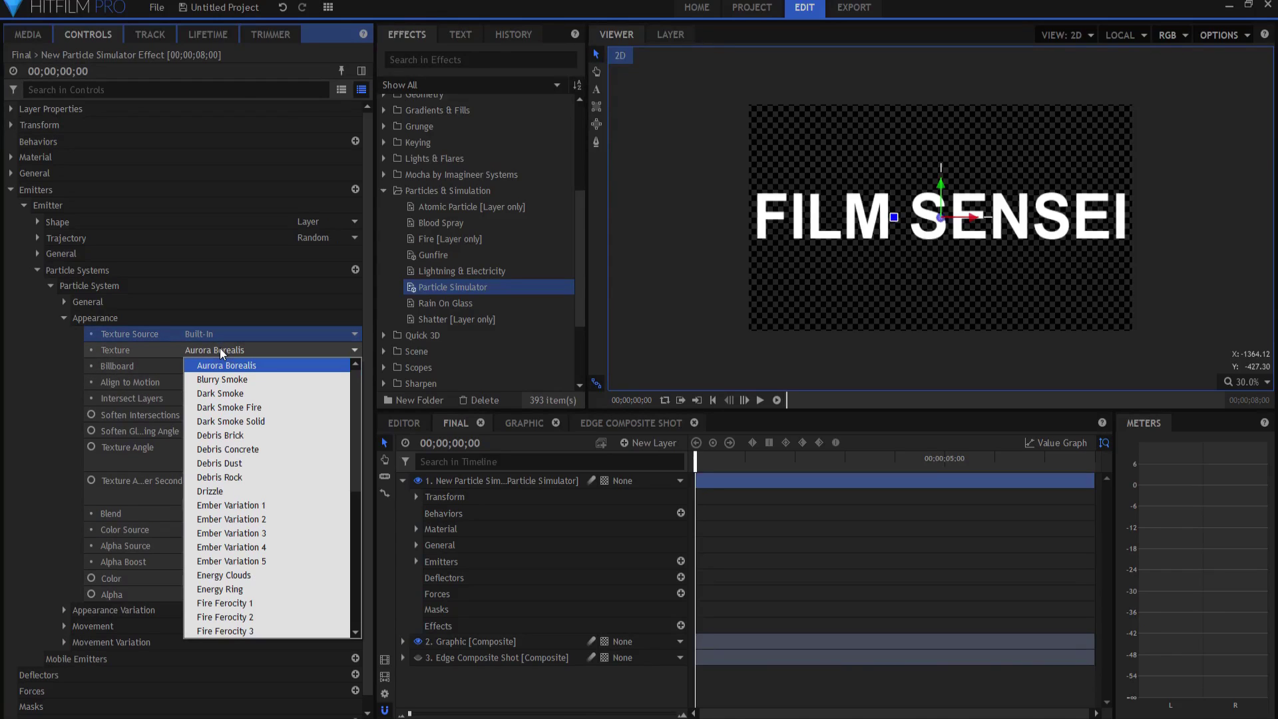
{"action": "left_click", "coordinate": [230, 505]}
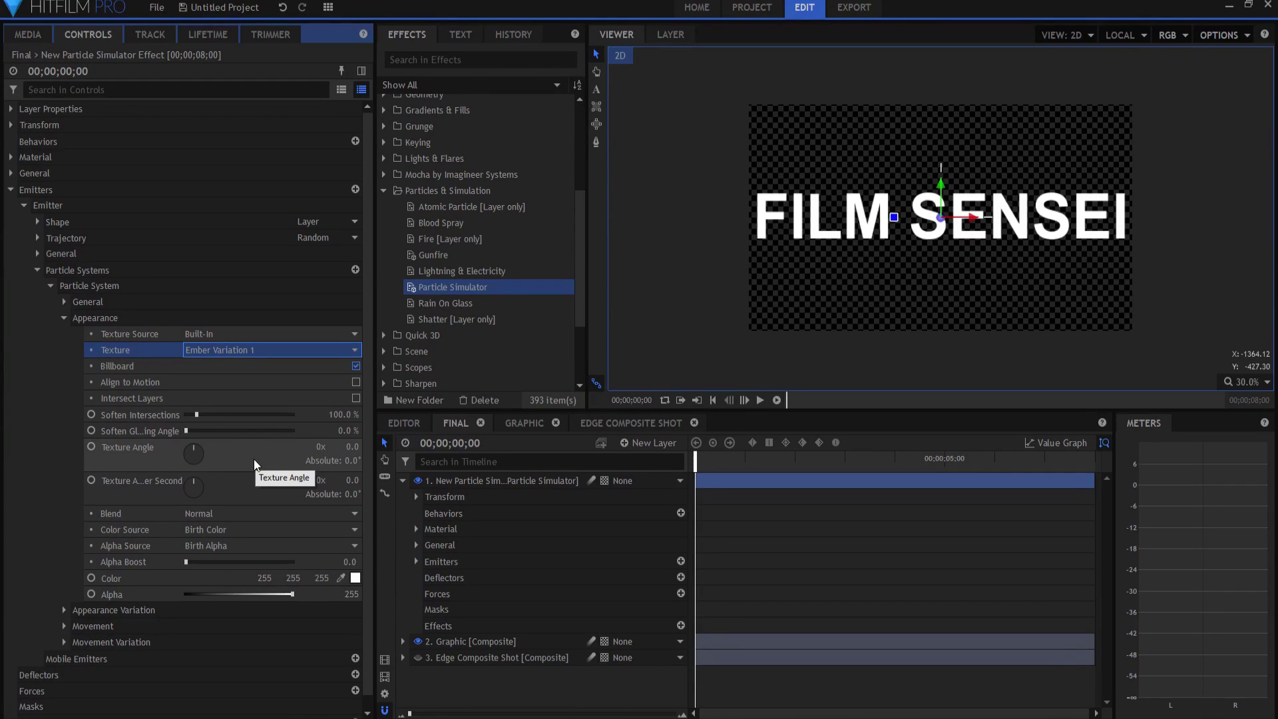
{"action": "left_click", "coordinate": [64, 318]}
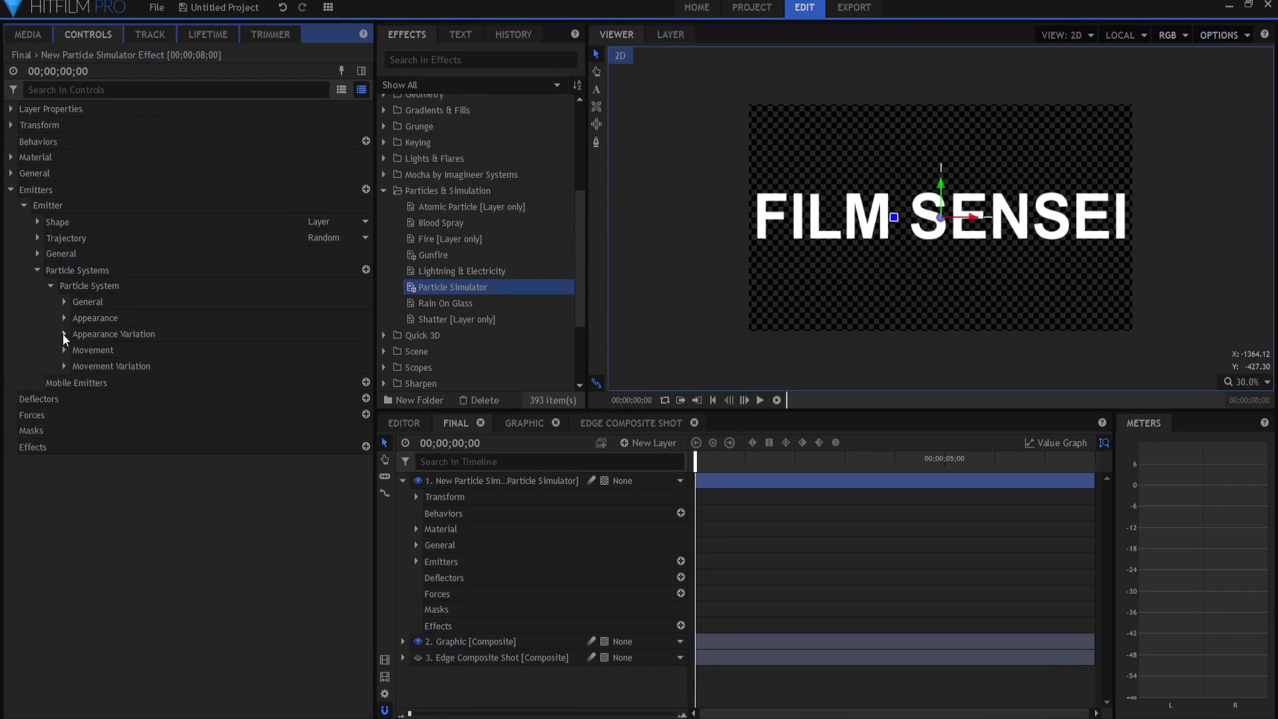
Step: Set particle movement to Life 4.0 s, Scale 50% and Speed 500
{"action": "left_click", "coordinate": [63, 350]}
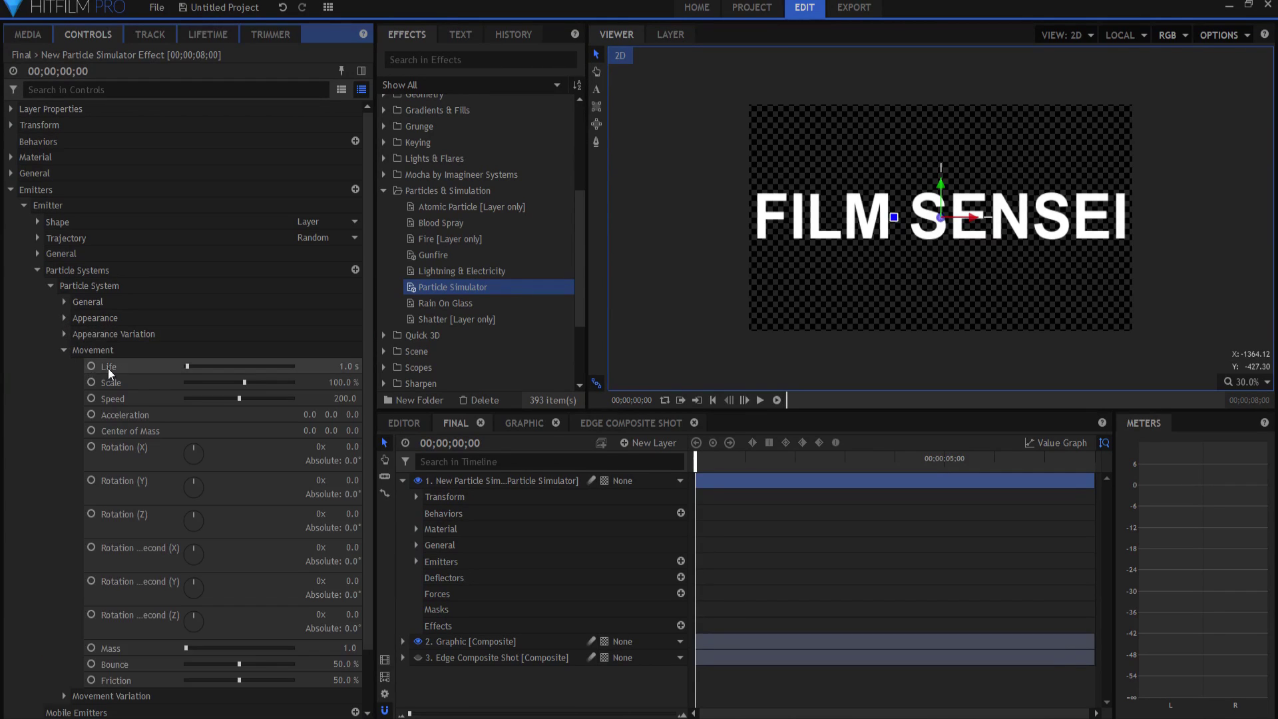
{"action": "left_click", "coordinate": [346, 366]}
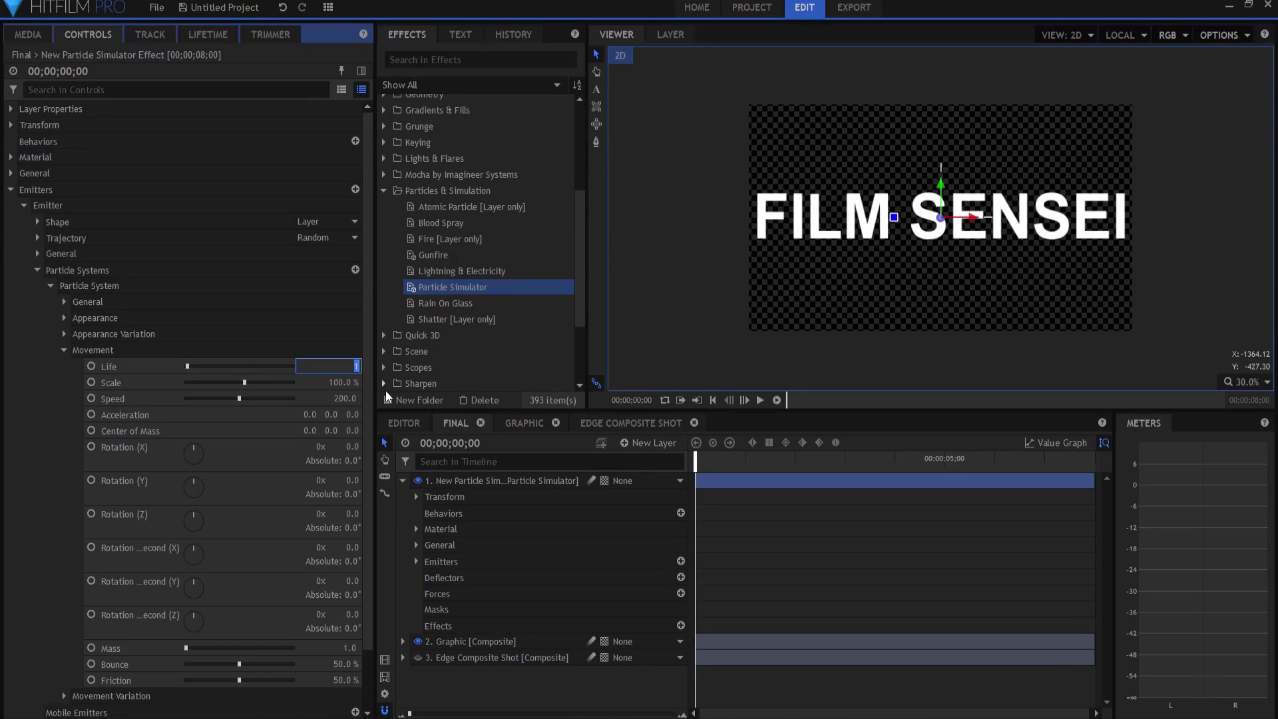
{"action": "key", "text": "Return"}
{"action": "left_click", "coordinate": [346, 382]}
{"action": "type", "text": "5"}
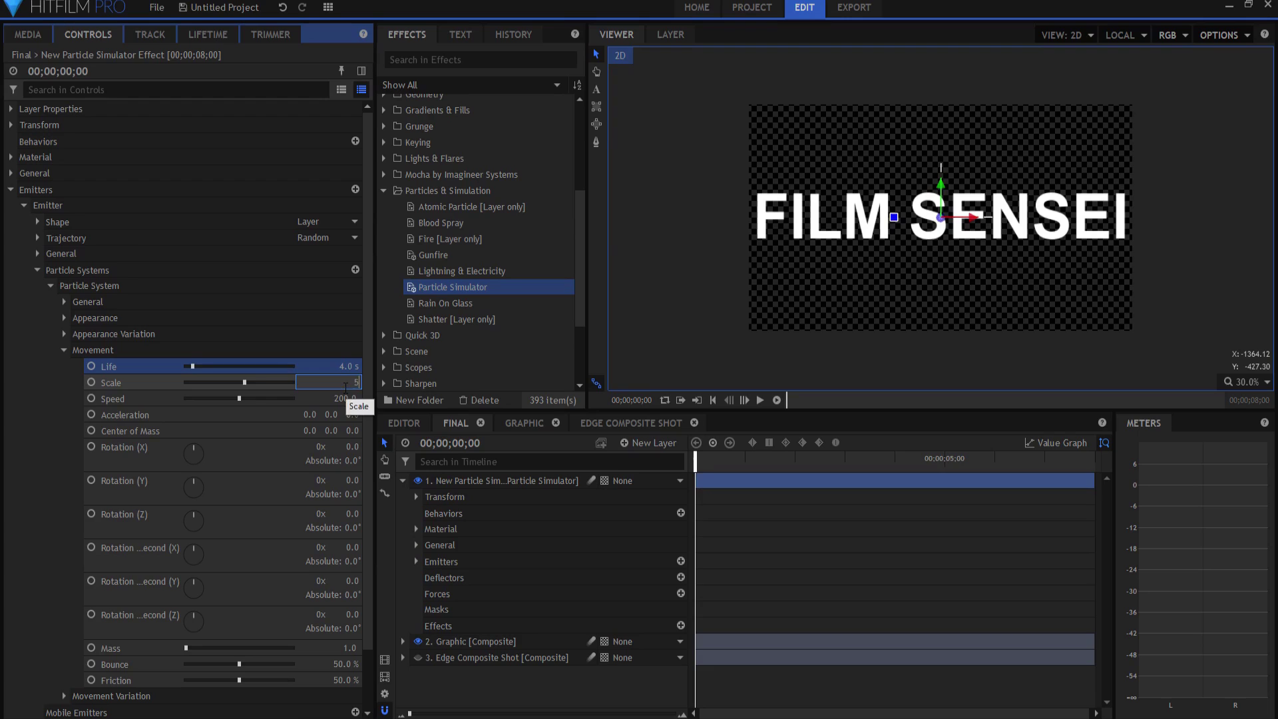
{"action": "type", "text": "0"}
{"action": "key", "text": "Return"}
{"action": "left_click", "coordinate": [344, 398]}
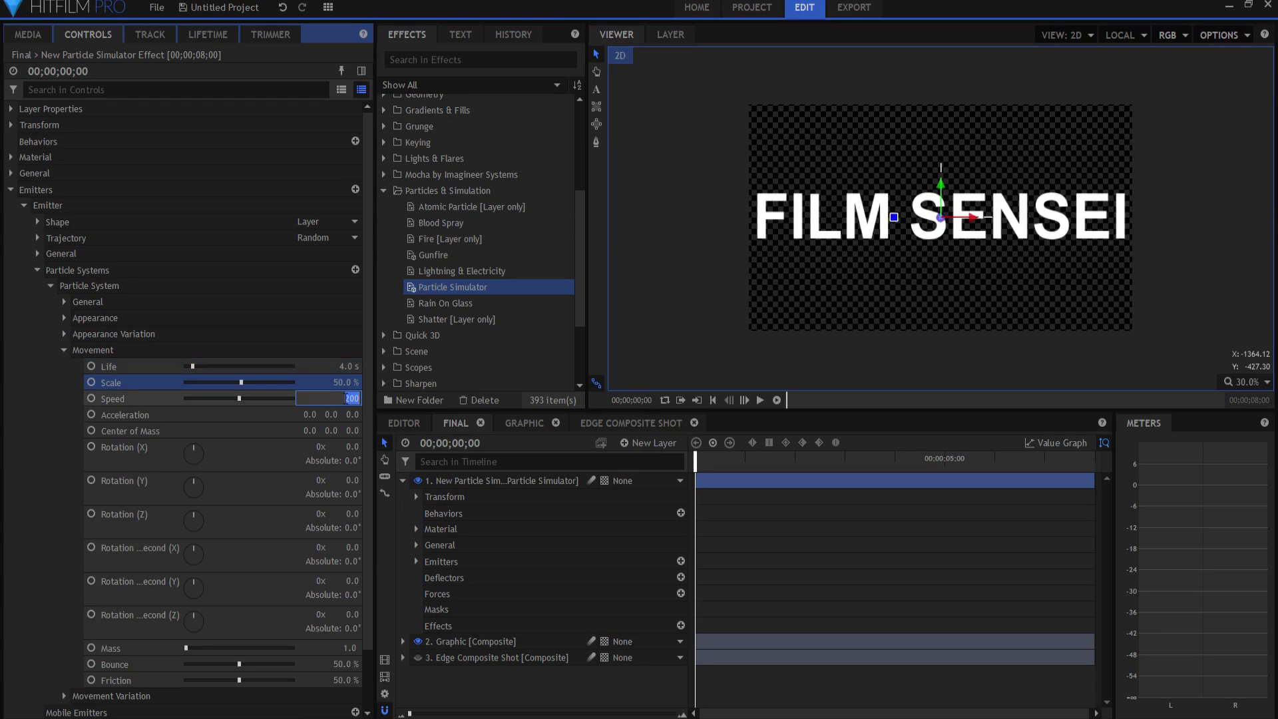
{"action": "type", "text": "500"}
{"action": "key", "text": "Return"}
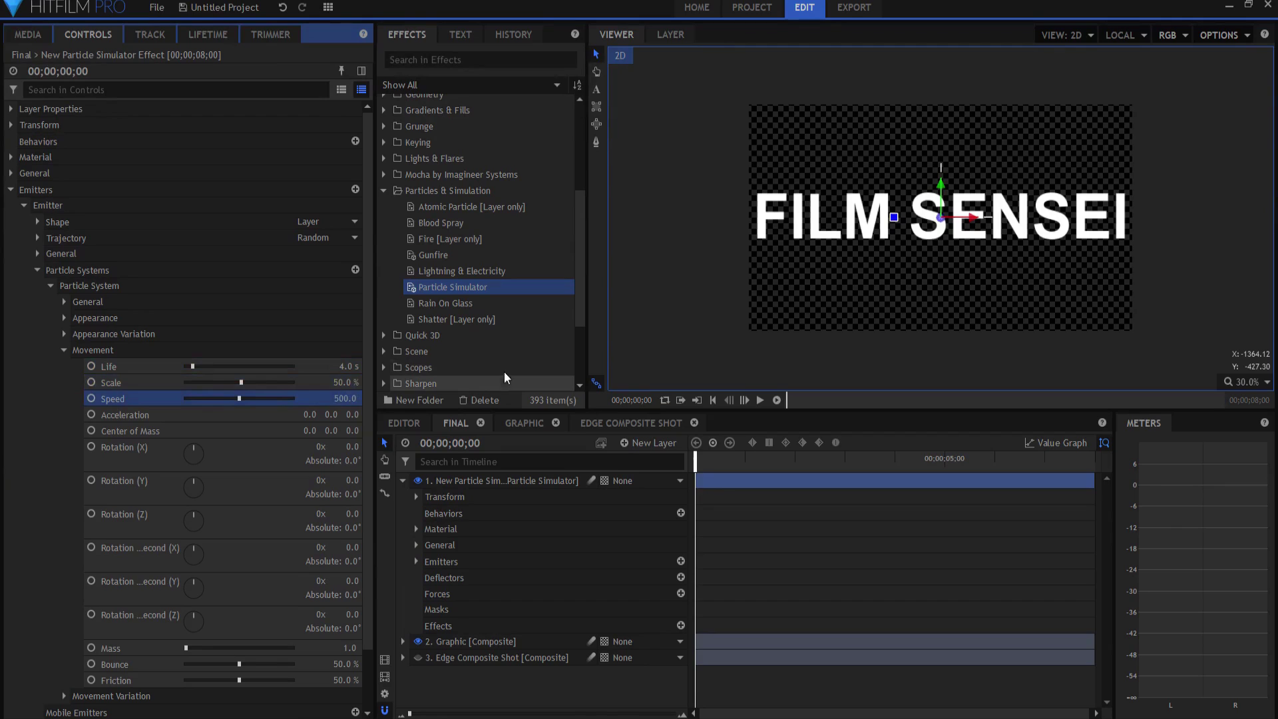
Step: Step through the timeline frame by frame to watch the last letter dissolve
{"action": "left_click", "coordinate": [697, 458]}
{"action": "key", "text": "Right"}
{"action": "key", "text": "Right"}
{"action": "key", "text": "Right"}
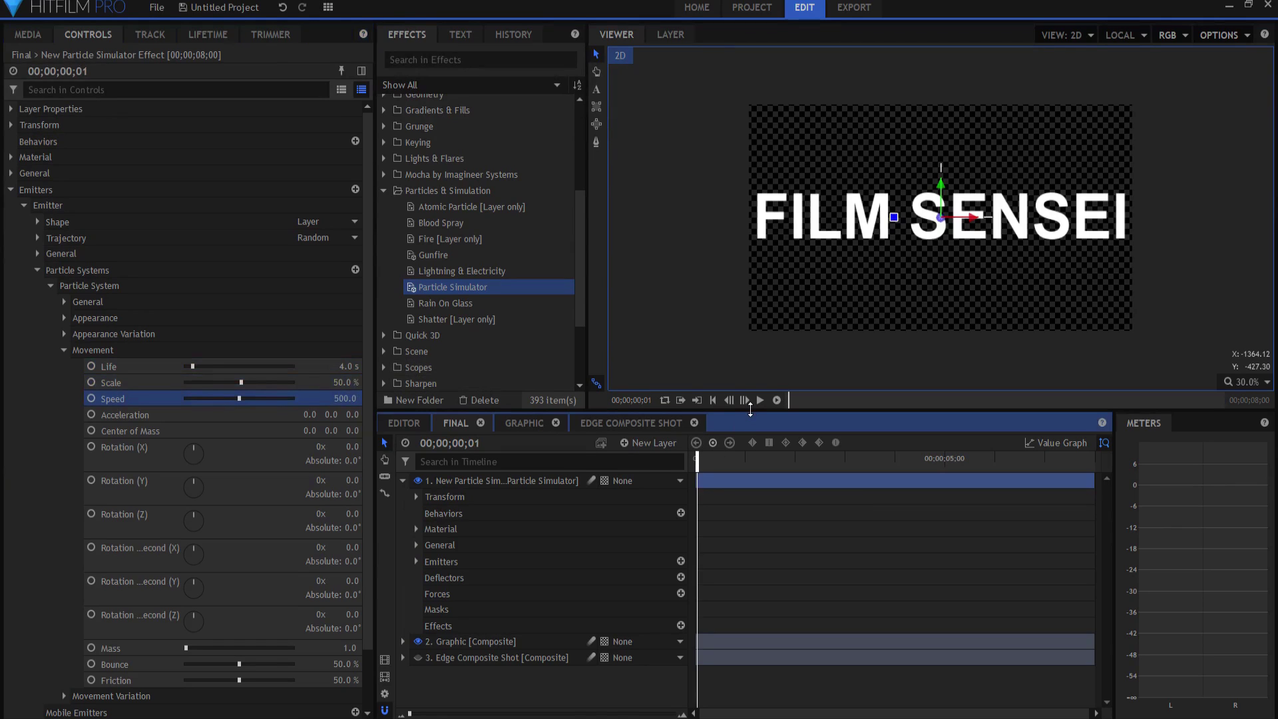
{"action": "key", "text": "Right"}
{"action": "key", "text": "Right"}
{"action": "key", "text": "Right"}
{"action": "key", "text": "Right"}
{"action": "key", "text": "Right"}
{"action": "key", "text": "Right"}
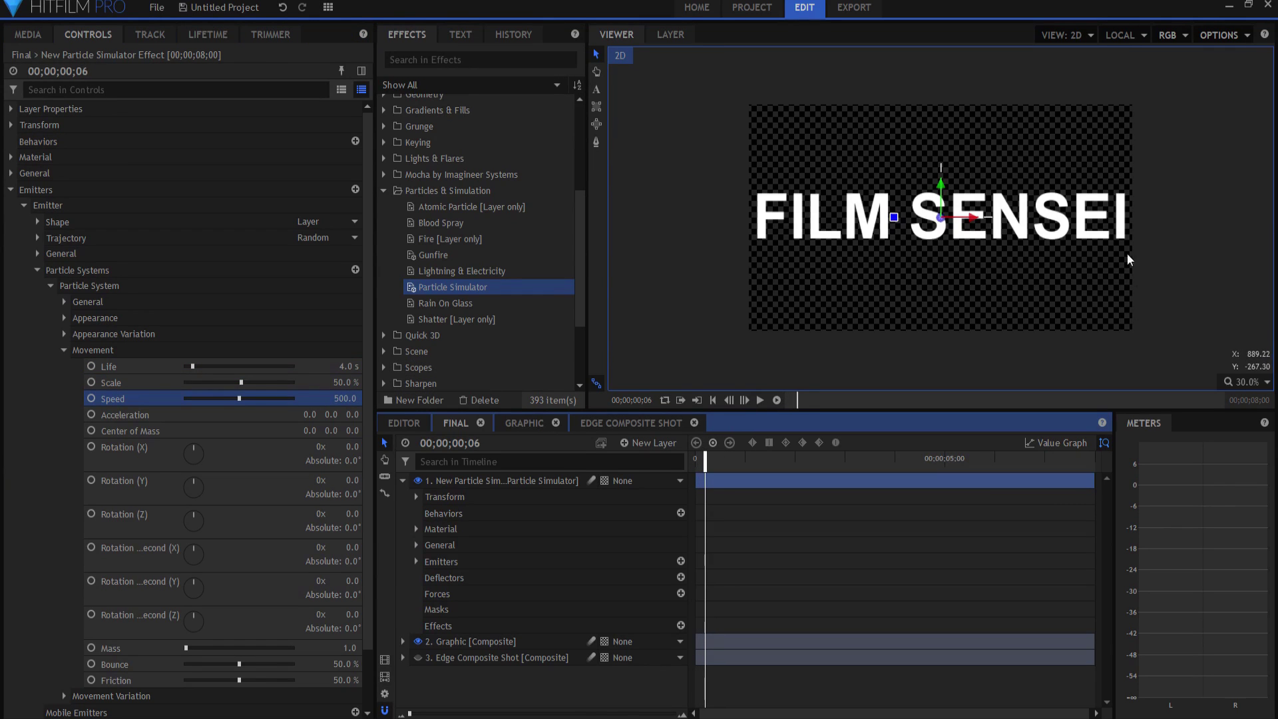
{"action": "key", "text": "Right"}
{"action": "key", "text": "Right"}
{"action": "key", "text": "Right"}
{"action": "key", "text": "Right"}
{"action": "key", "text": "Right"}
{"action": "key", "text": "Right"}
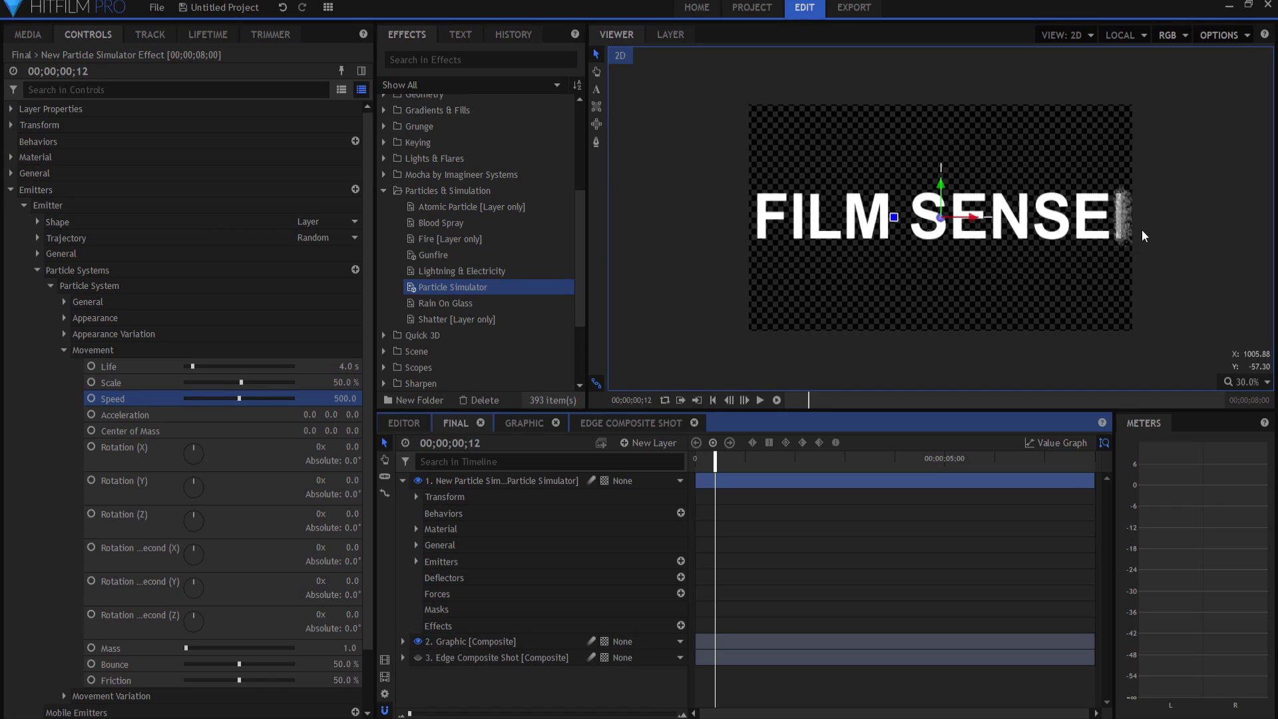
{"action": "key", "text": "Right"}
{"action": "key", "text": "Right"}
{"action": "key", "text": "Right"}
{"action": "key", "text": "Right"}
{"action": "key", "text": "Right"}
{"action": "key", "text": "Right"}
{"action": "key", "text": "Right"}
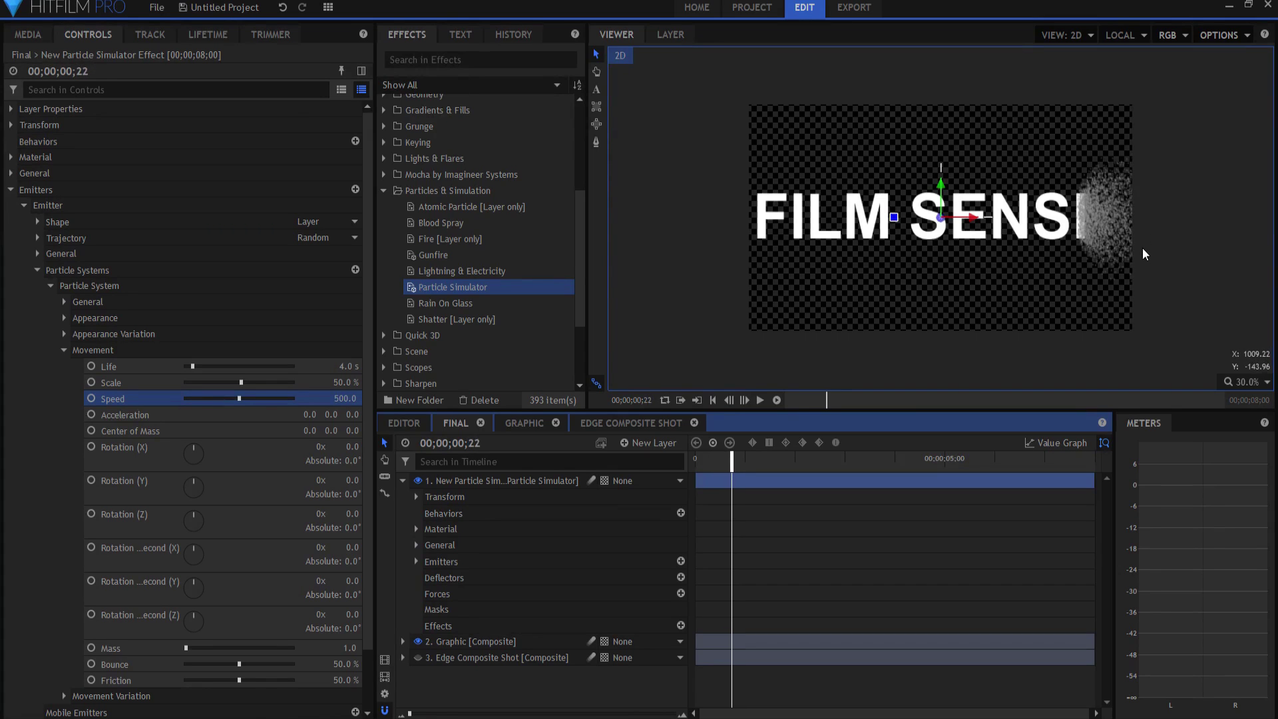
{"action": "key", "text": "Right"}
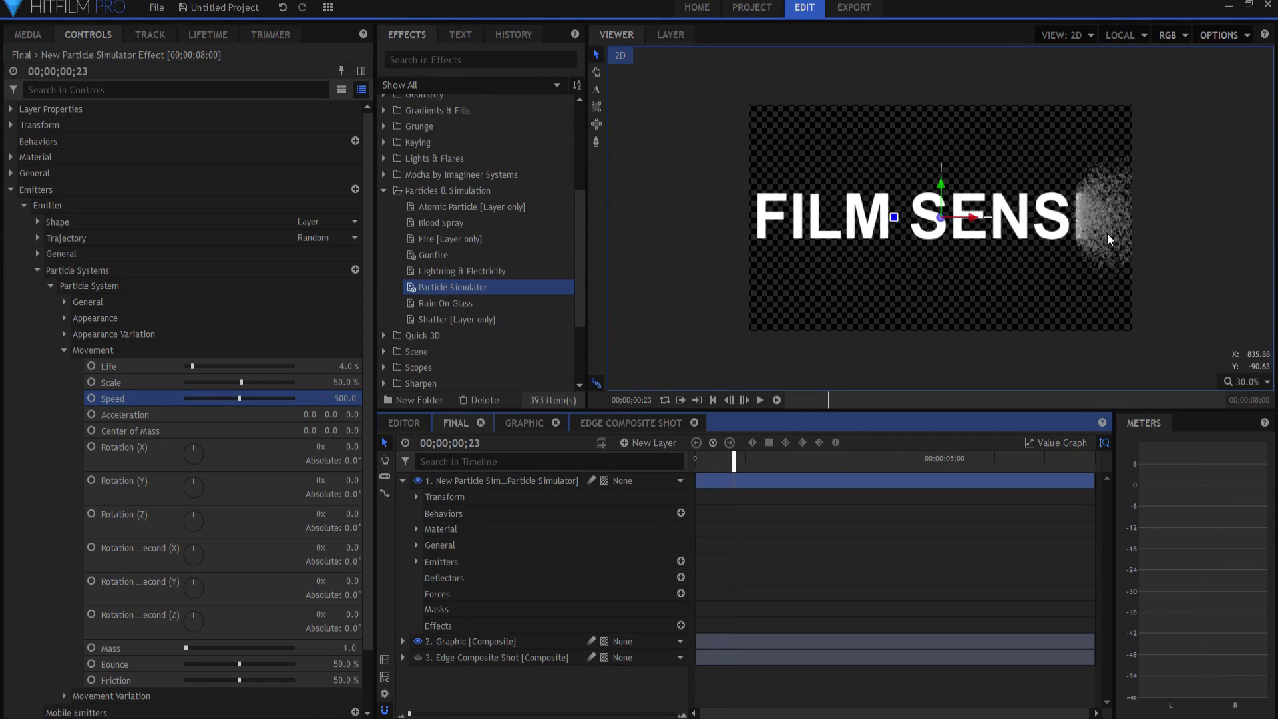
Step: Add a new light layer to the Final comp, accepting the accompanying camera
{"action": "left_click", "coordinate": [403, 480]}
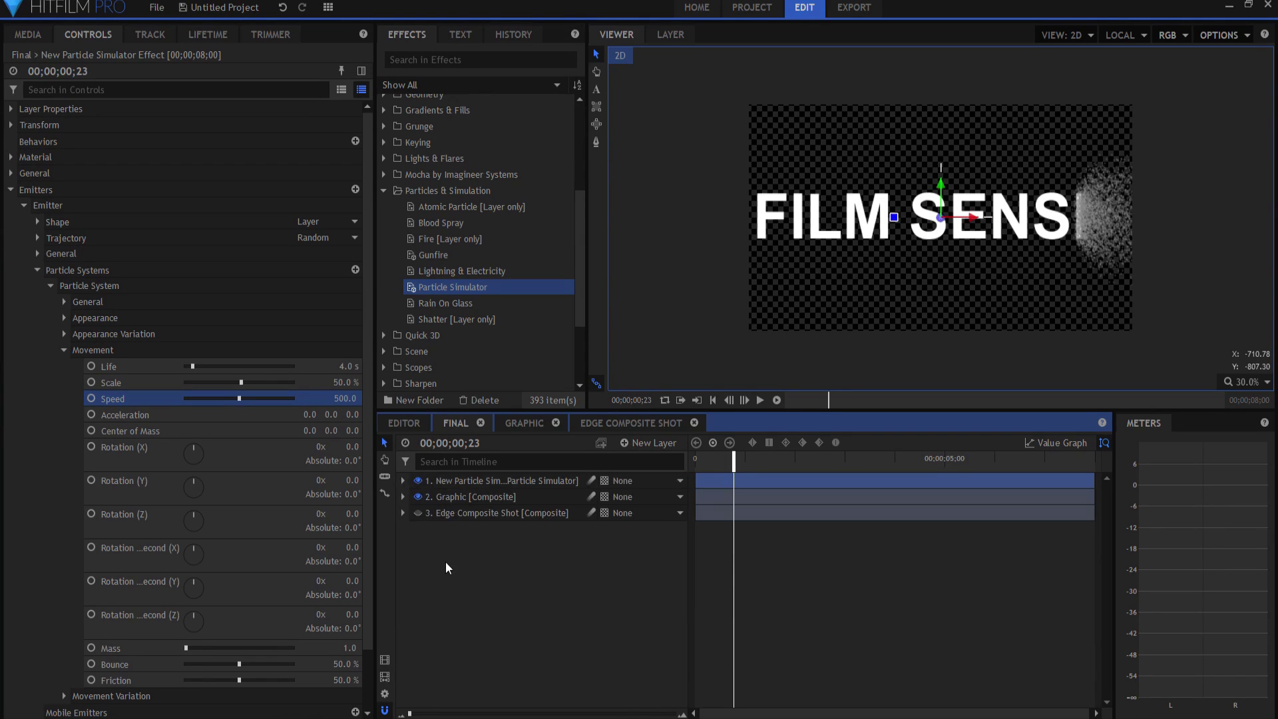
{"action": "left_click", "coordinate": [443, 556]}
{"action": "left_click", "coordinate": [645, 443]}
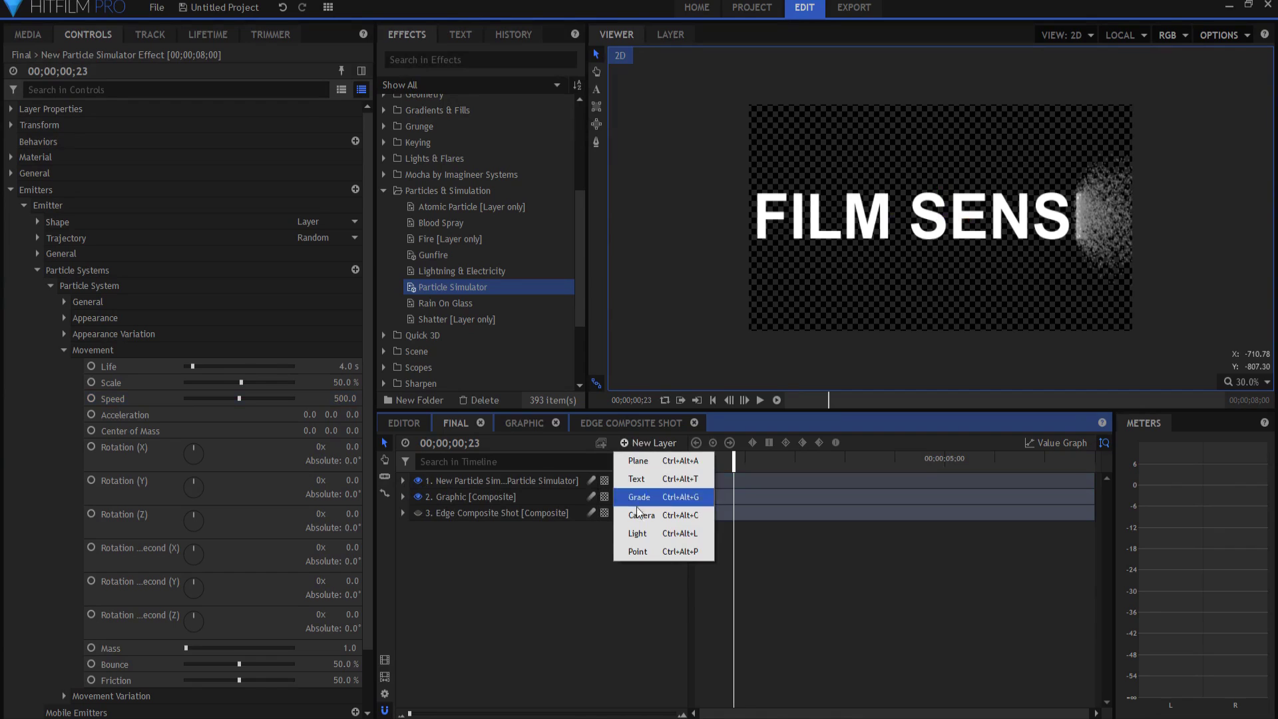
{"action": "left_click", "coordinate": [638, 536]}
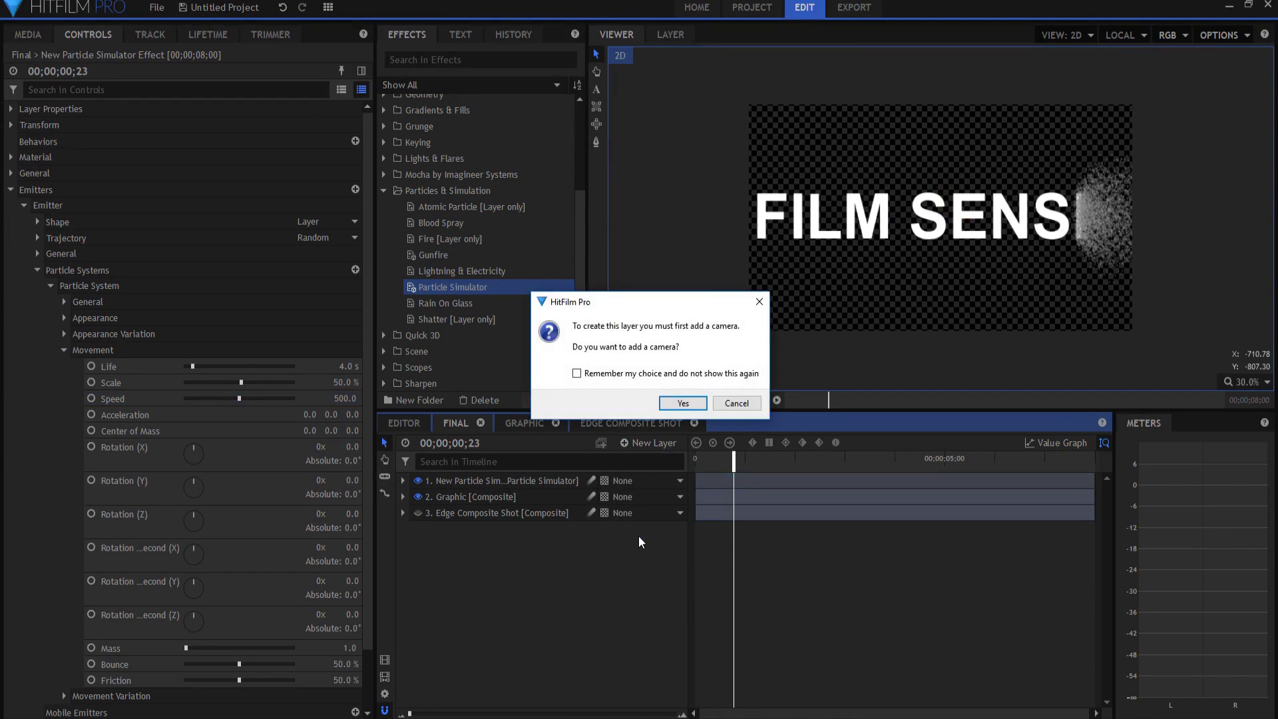
{"action": "left_click", "coordinate": [680, 404]}
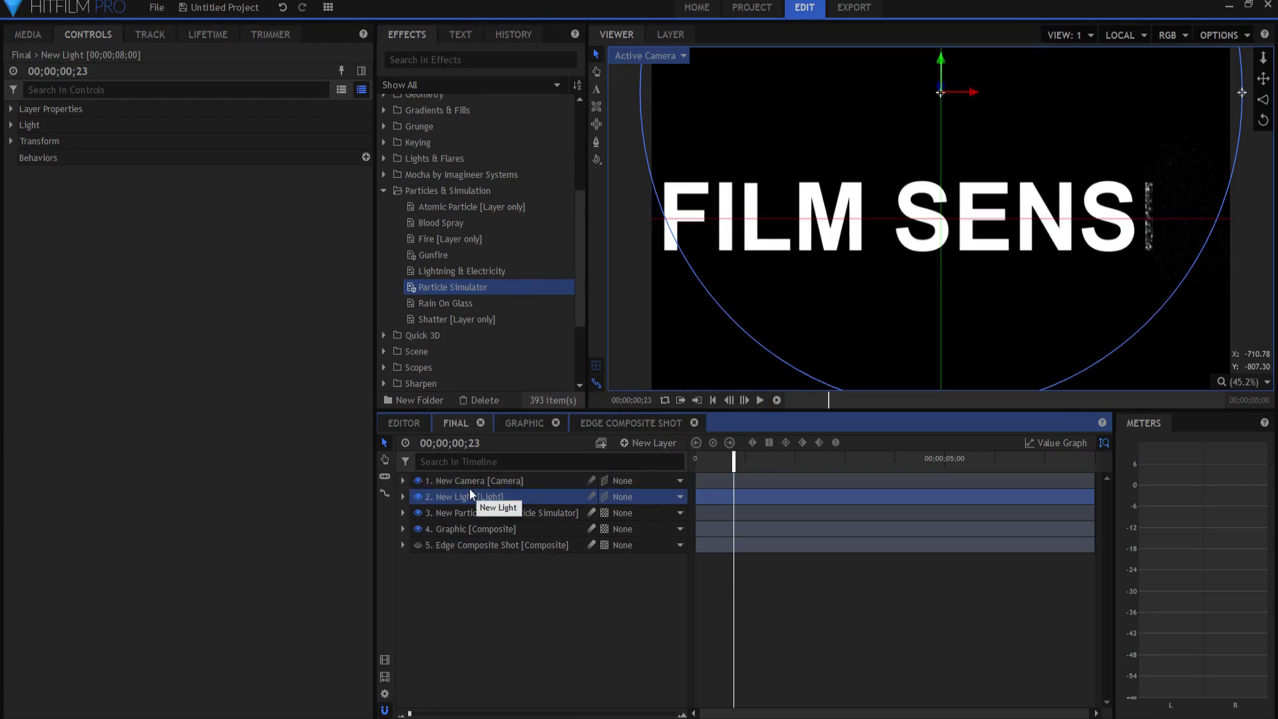
Step: Position the New Light at 0, 0, 5000 in its Transform settings
{"action": "left_click", "coordinate": [403, 497]}
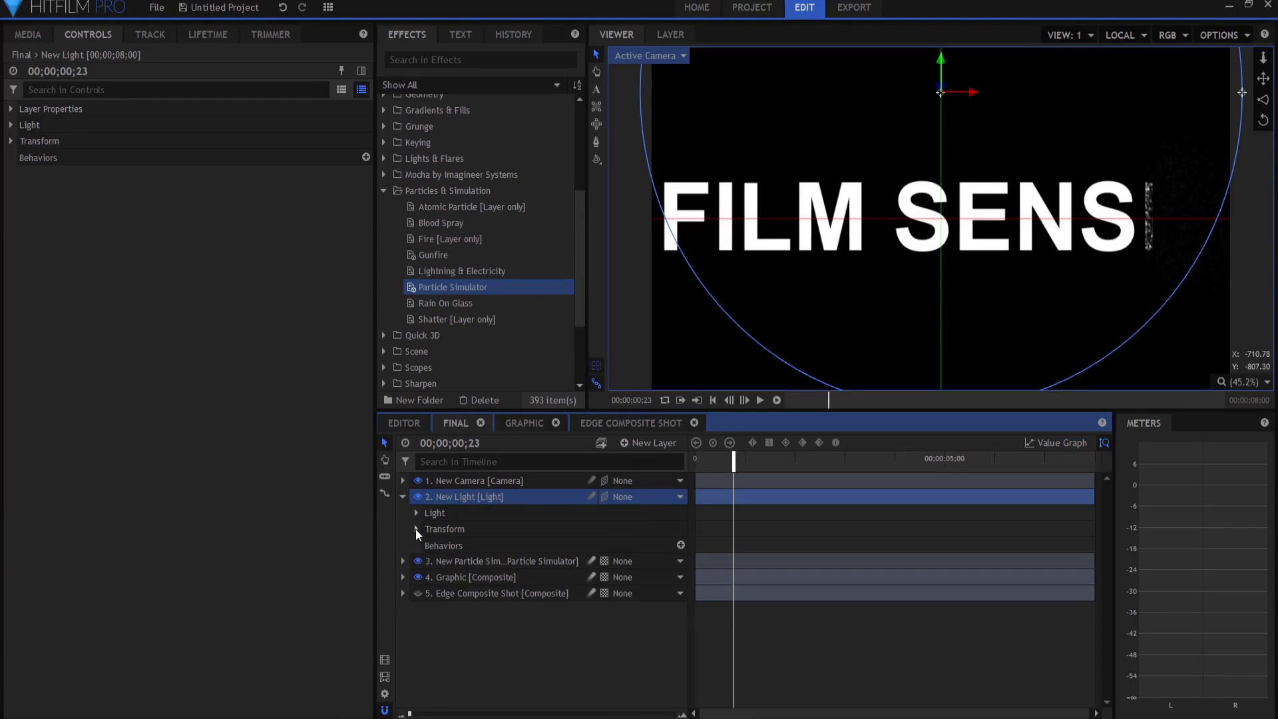
{"action": "left_click", "coordinate": [416, 529]}
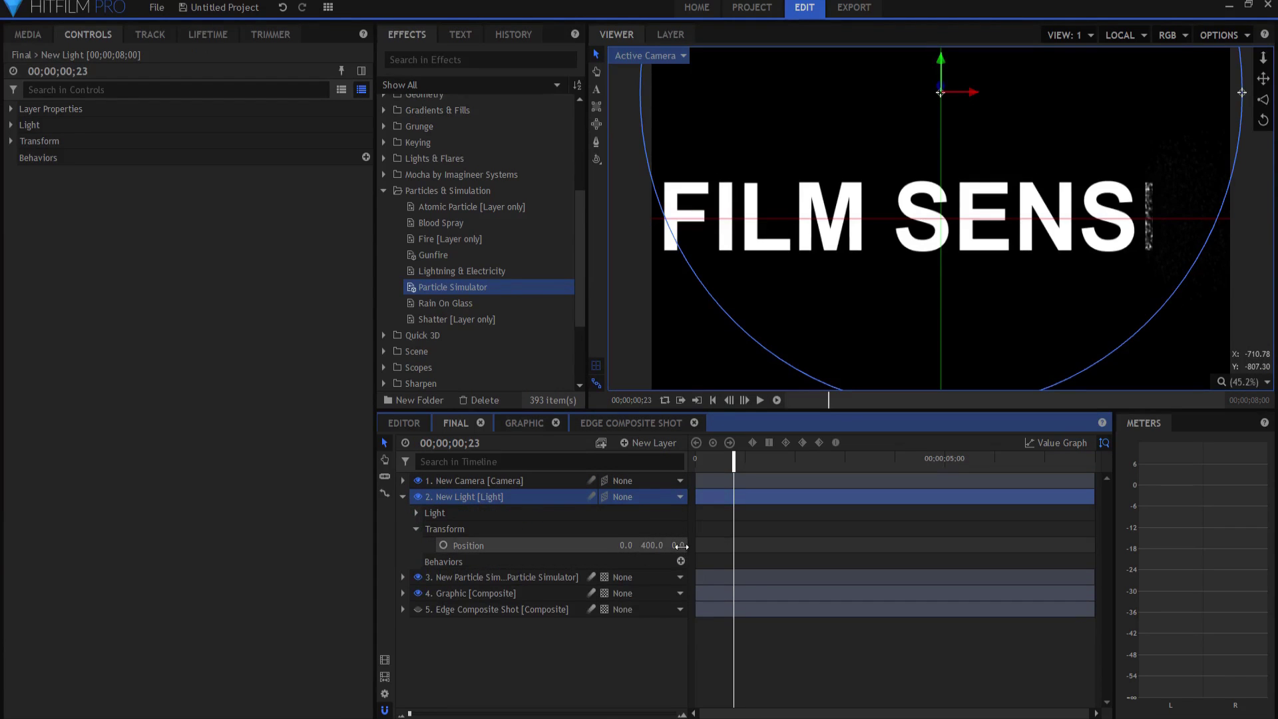
{"action": "left_click", "coordinate": [679, 546]}
{"action": "type", "text": "50"}
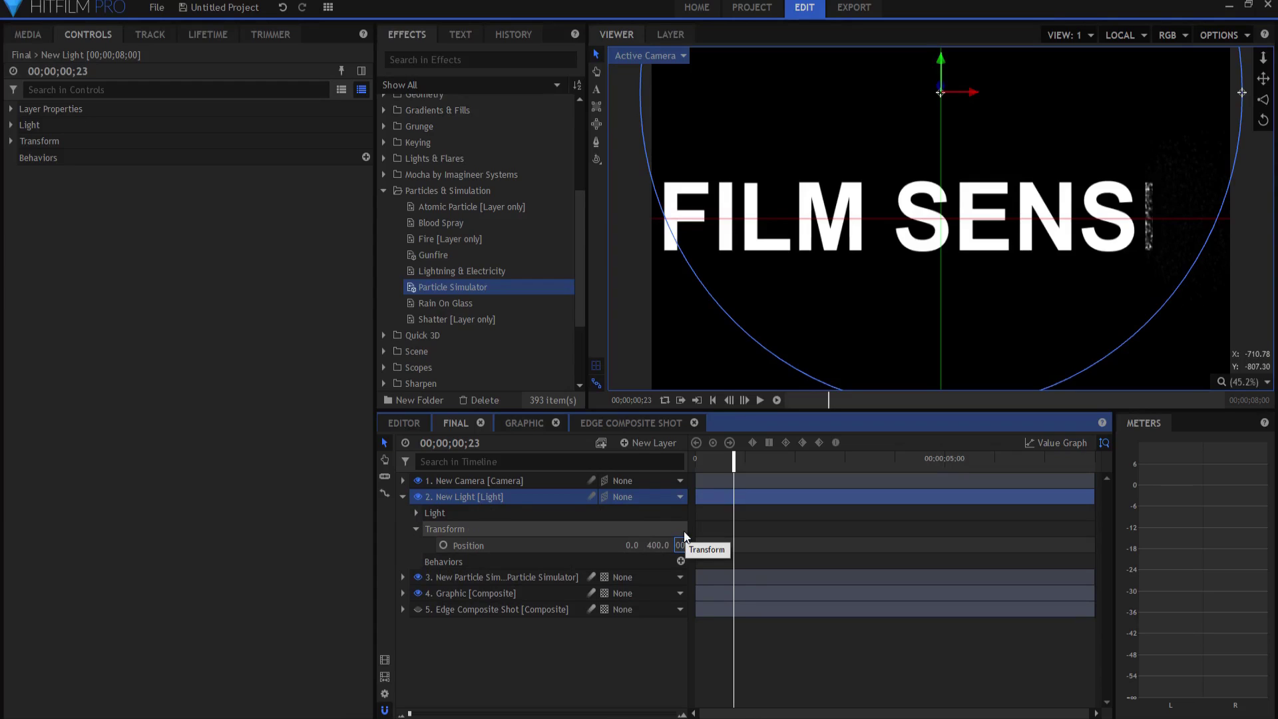
{"action": "type", "text": "00"}
{"action": "key", "text": "Return"}
{"action": "left_click", "coordinate": [639, 545]}
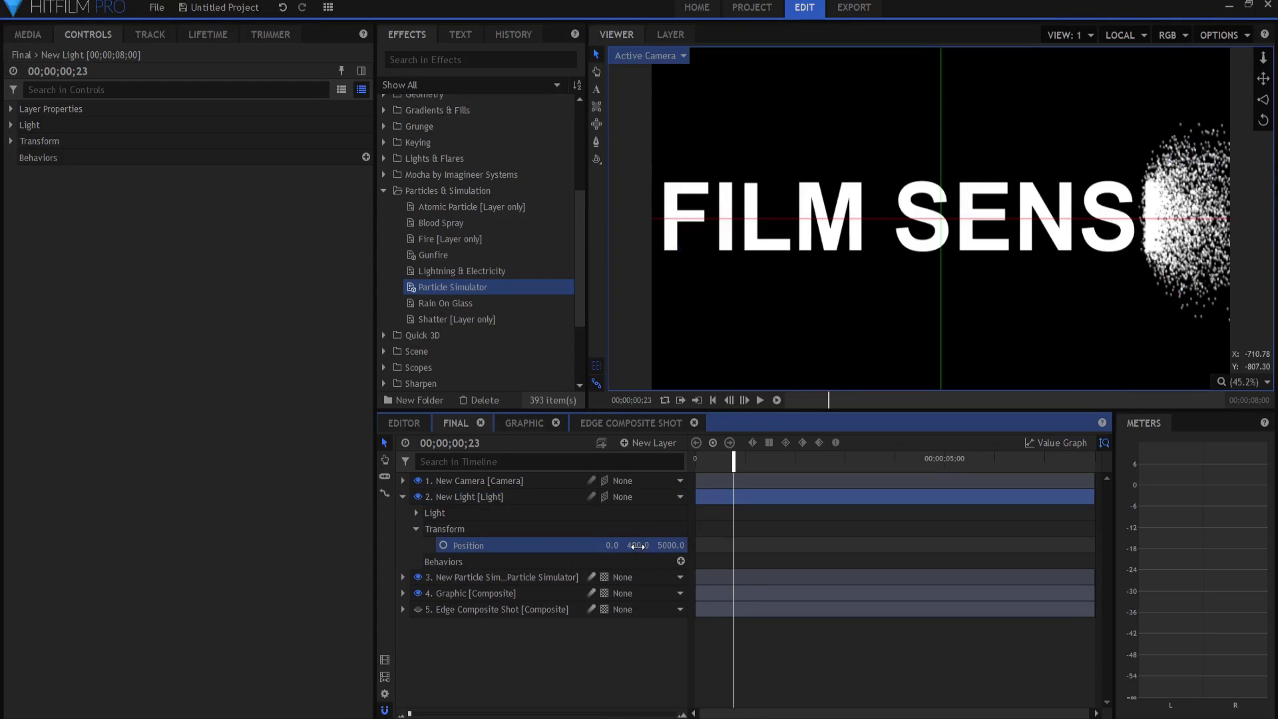
{"action": "type", "text": "0"}
{"action": "key", "text": "Return"}
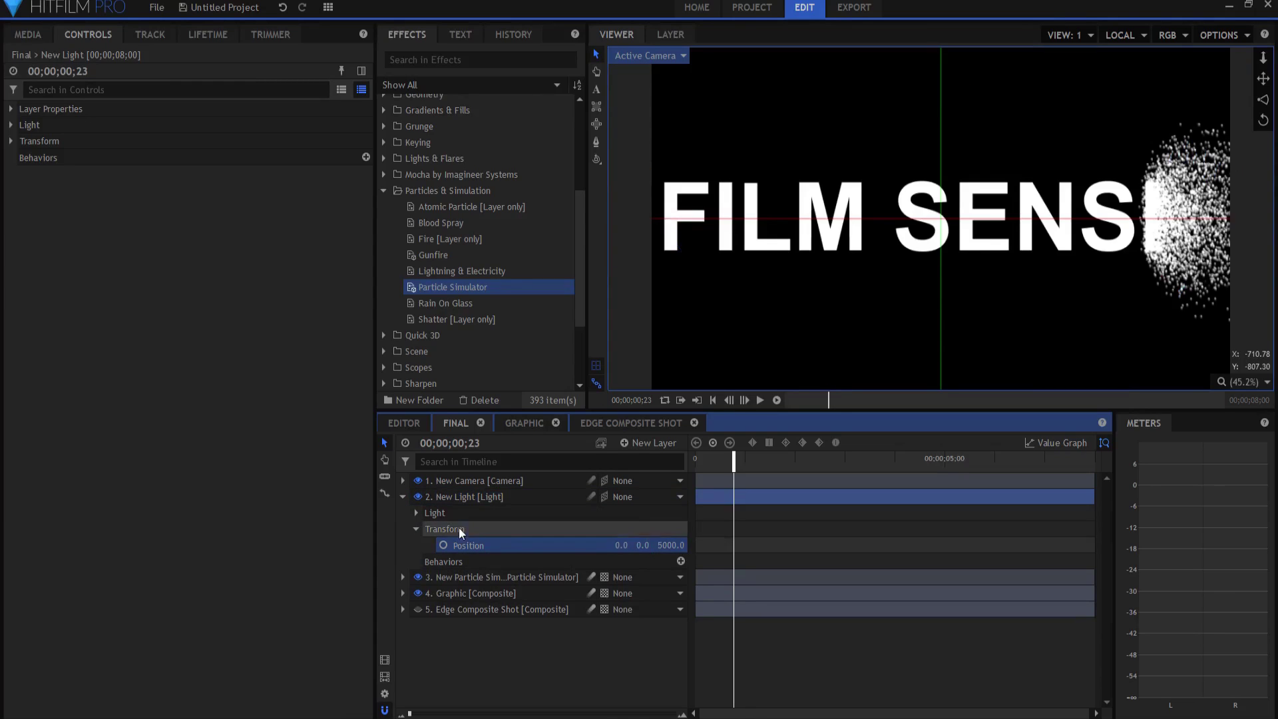
{"action": "left_click", "coordinate": [403, 496]}
{"action": "left_click", "coordinate": [517, 621]}
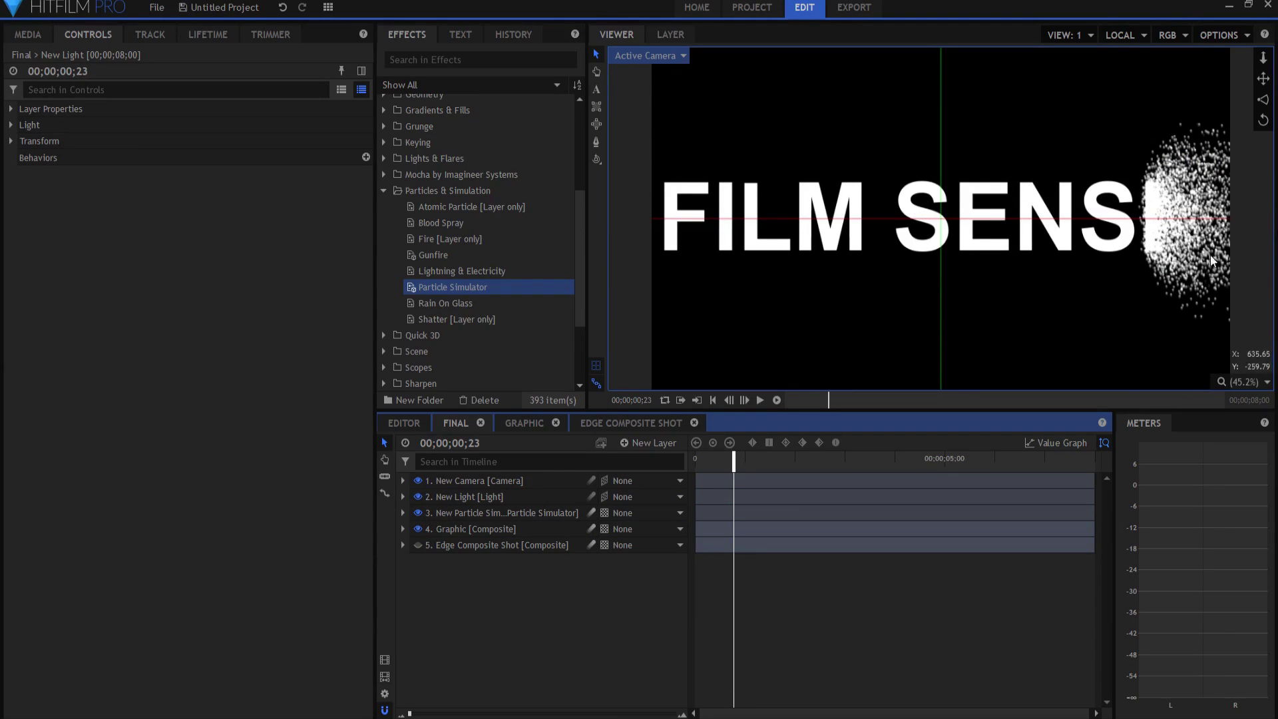
Step: Step forward to view the lit particles, then return the playhead to the comp's start
{"action": "key", "text": "Right"}
{"action": "key", "text": "Right"}
{"action": "key", "text": "Right"}
{"action": "key", "text": "Right"}
{"action": "key", "text": "Right"}
{"action": "key", "text": "Right"}
{"action": "key", "text": "Right"}
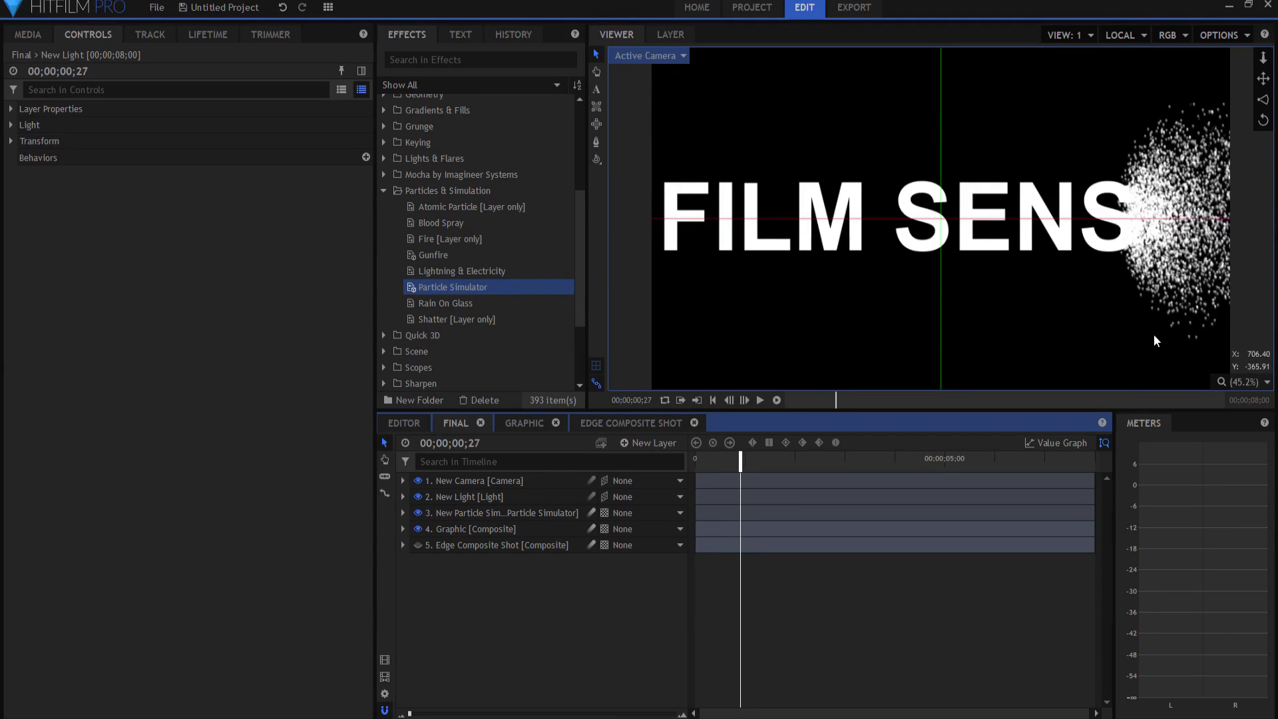
{"action": "key", "text": "Right"}
{"action": "key", "text": "Right"}
{"action": "key", "text": "Right"}
{"action": "key", "text": "Right"}
{"action": "key", "text": "Right"}
{"action": "key", "text": "Right"}
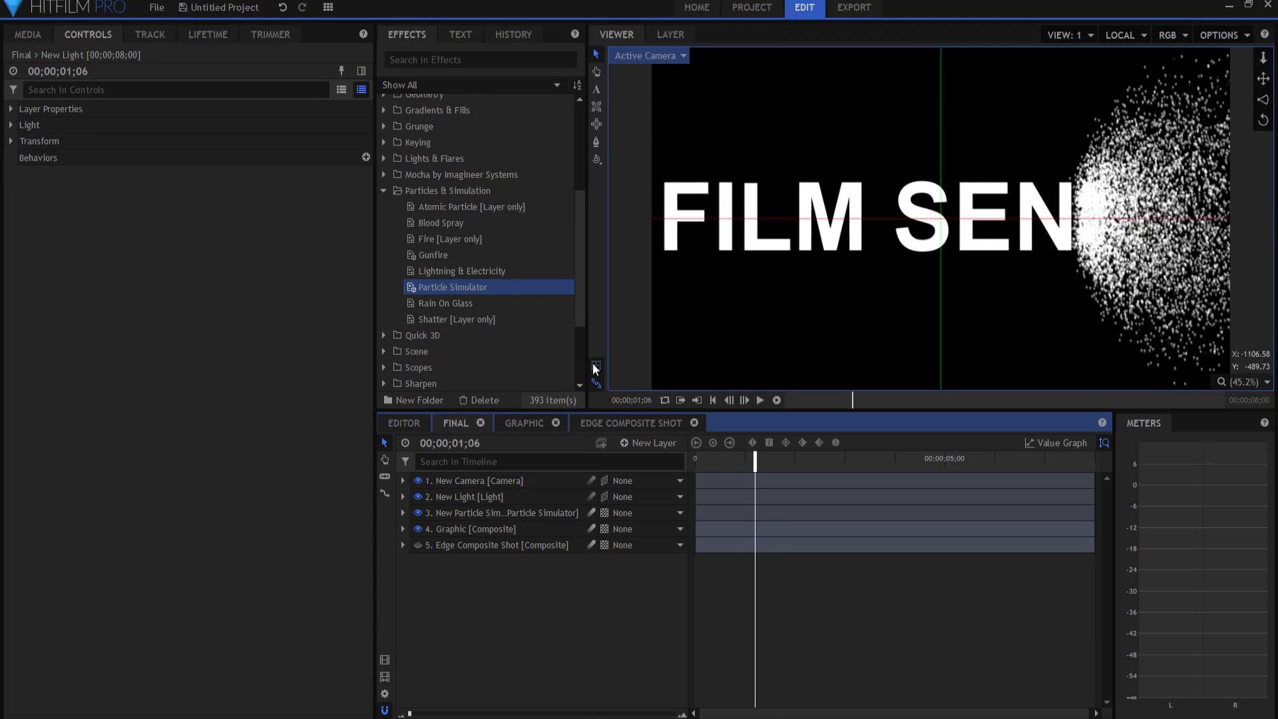
{"action": "left_click", "coordinate": [1139, 270]}
{"action": "key", "text": "Right"}
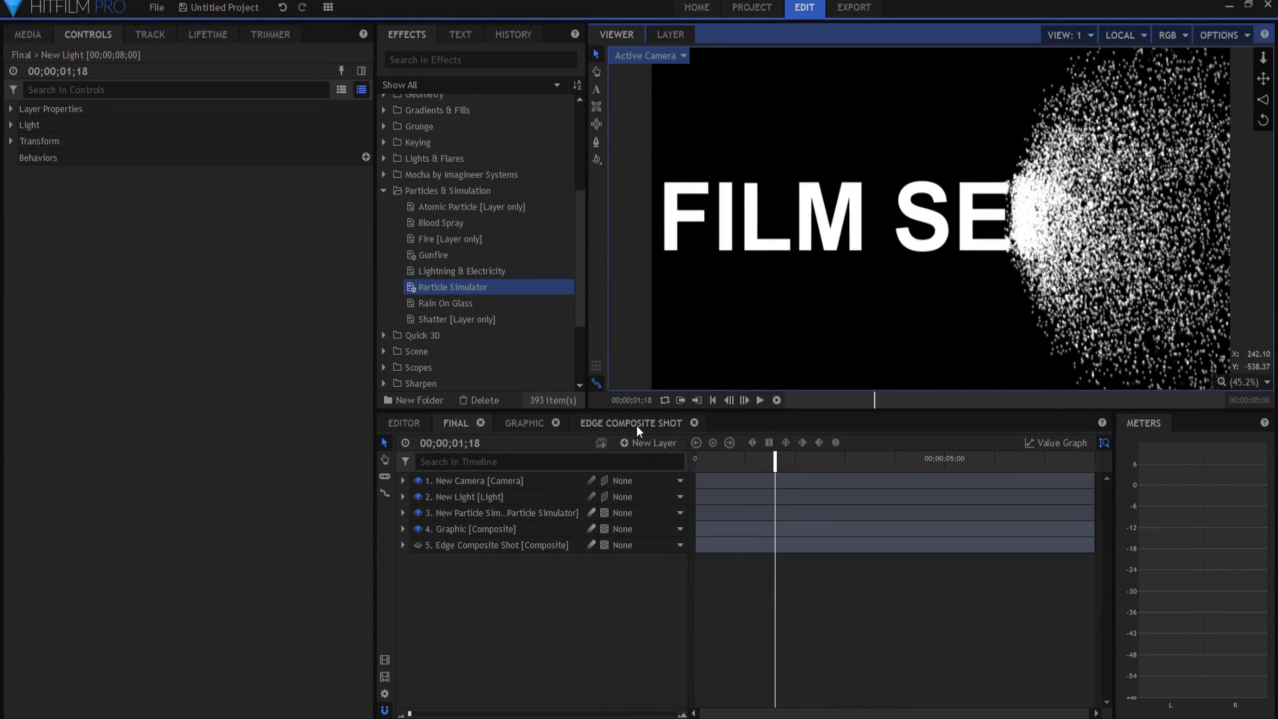
{"action": "left_click", "coordinate": [712, 400]}
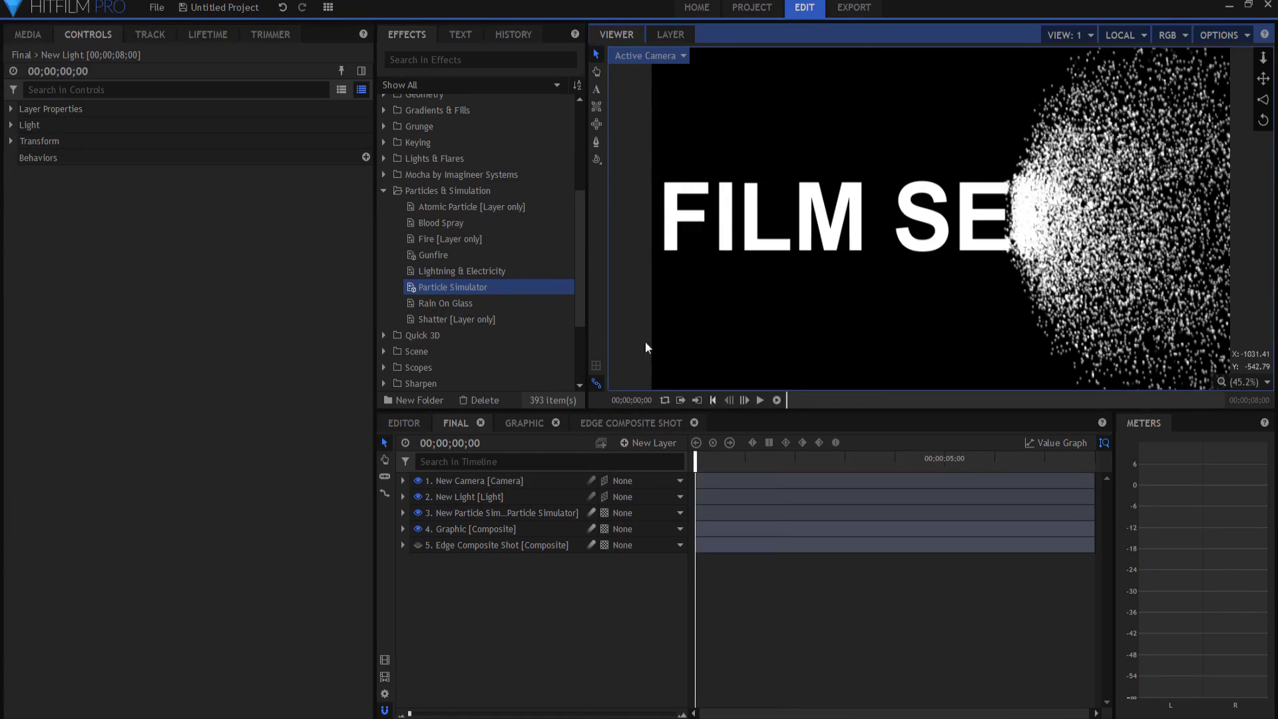
Step: Add a force to the Particle Simulator and inspect its direction and strength settings
{"action": "left_click", "coordinate": [460, 515]}
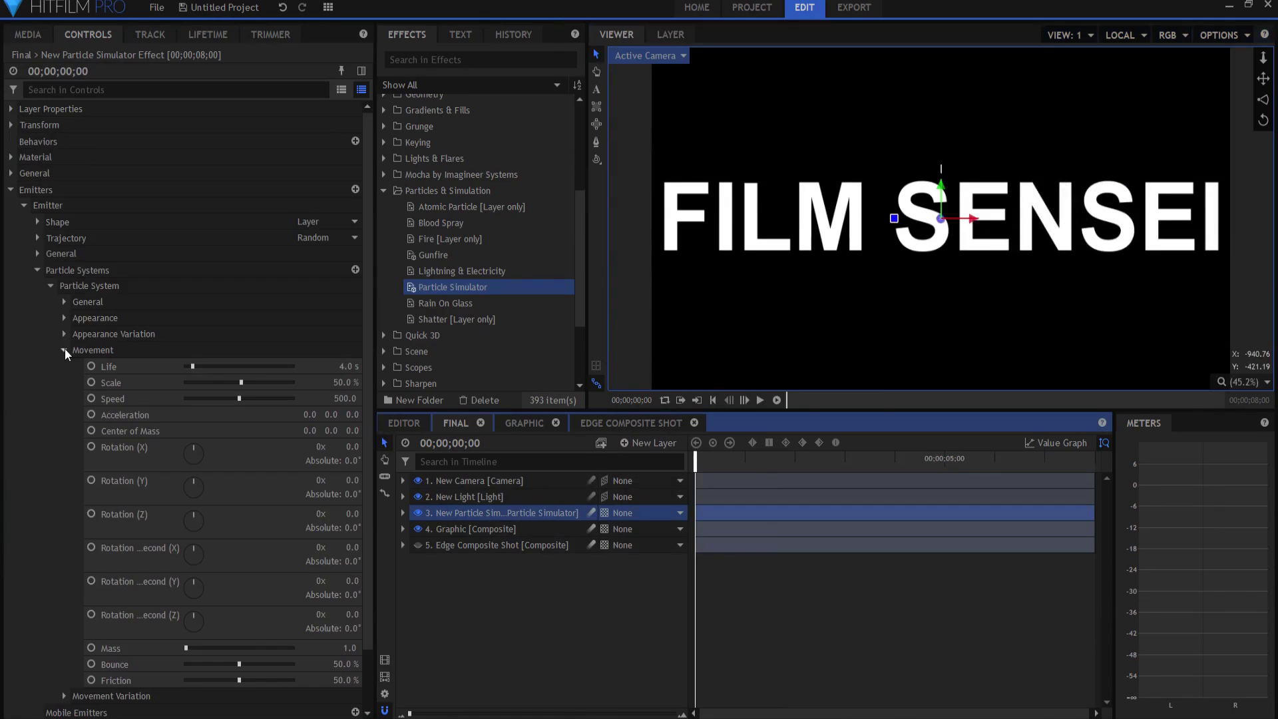
{"action": "scroll", "coordinate": [86, 417], "scroll_direction": "down", "scroll_amount": 2}
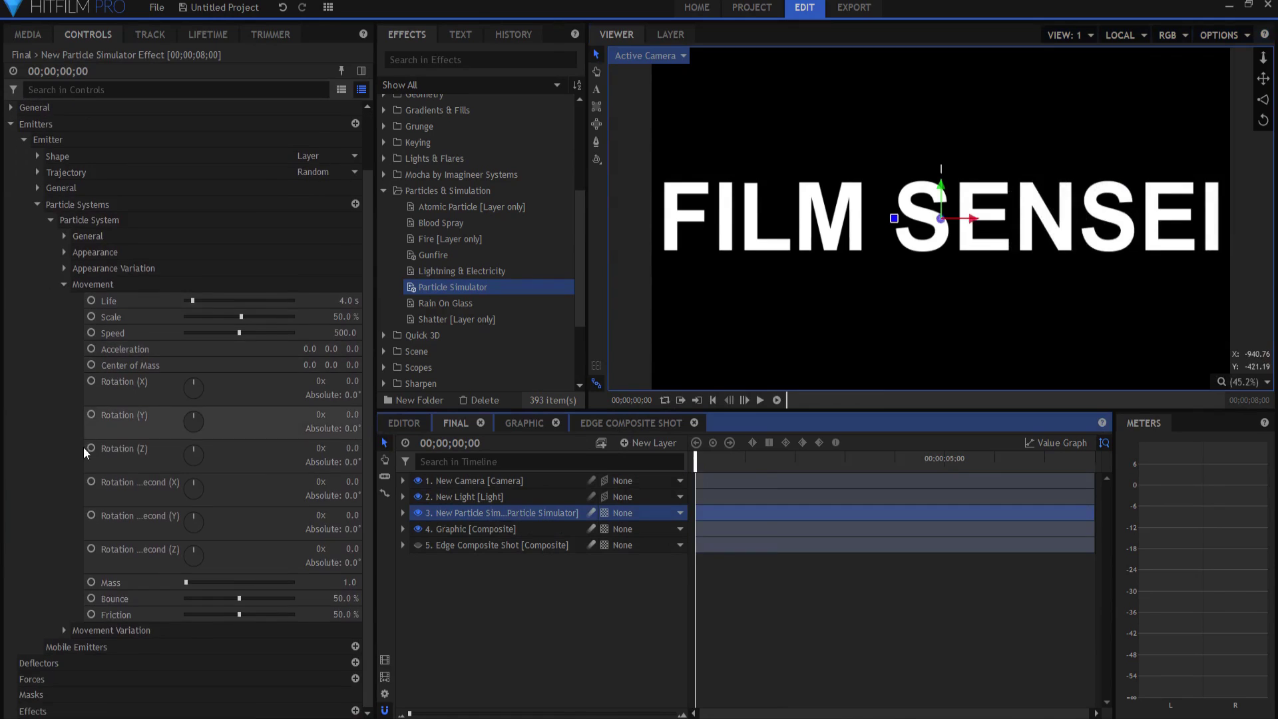
{"action": "left_click", "coordinate": [34, 680]}
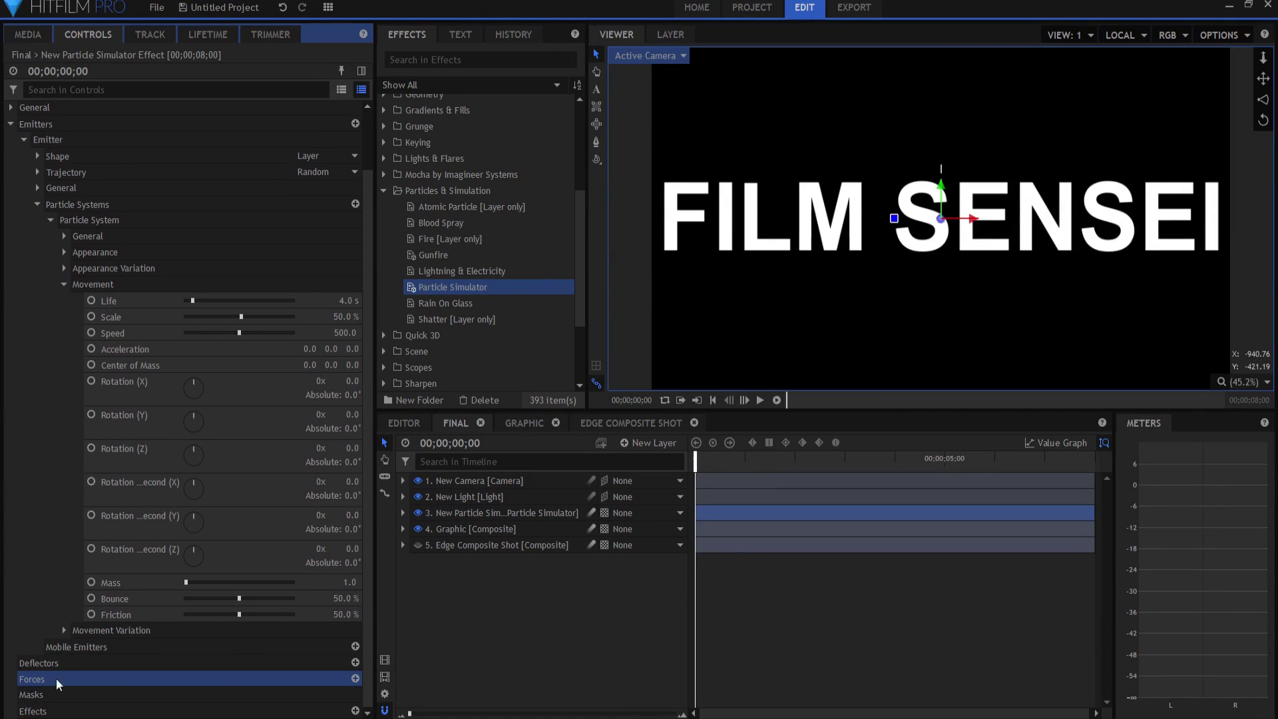
{"action": "left_click", "coordinate": [356, 679]}
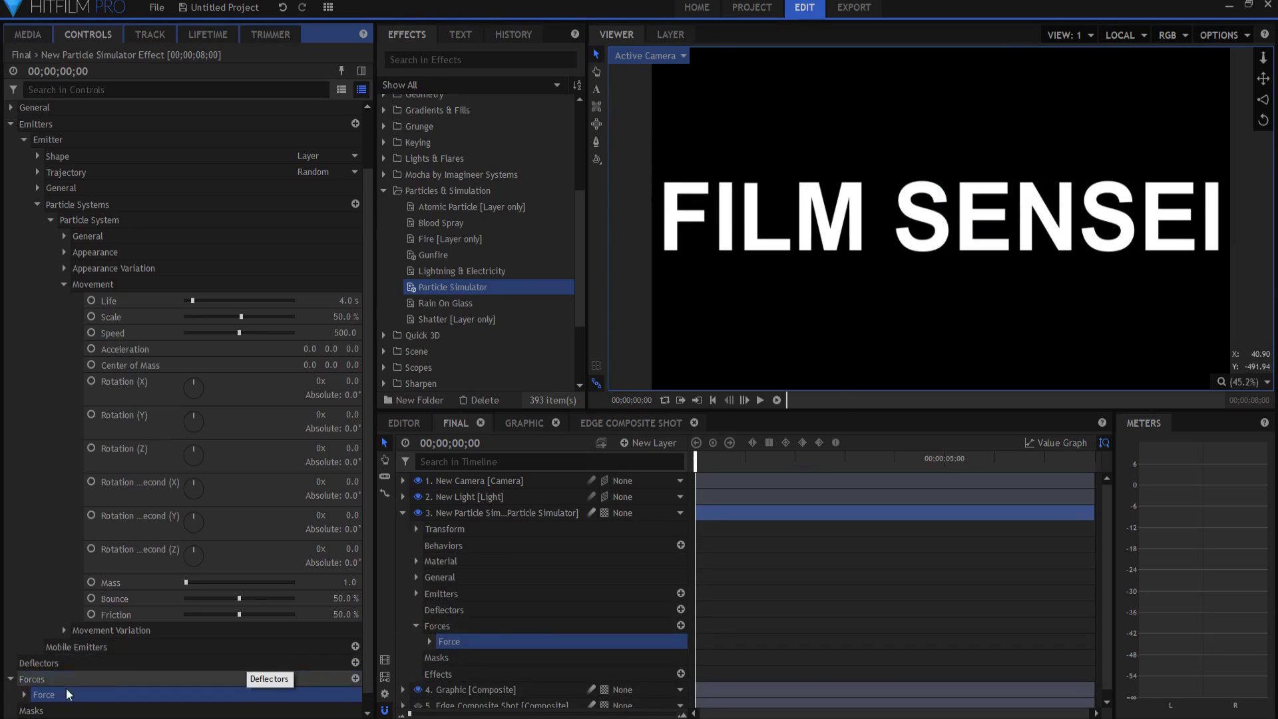
{"action": "left_click", "coordinate": [25, 694]}
{"action": "scroll", "coordinate": [153, 619], "scroll_direction": "down", "scroll_amount": 2}
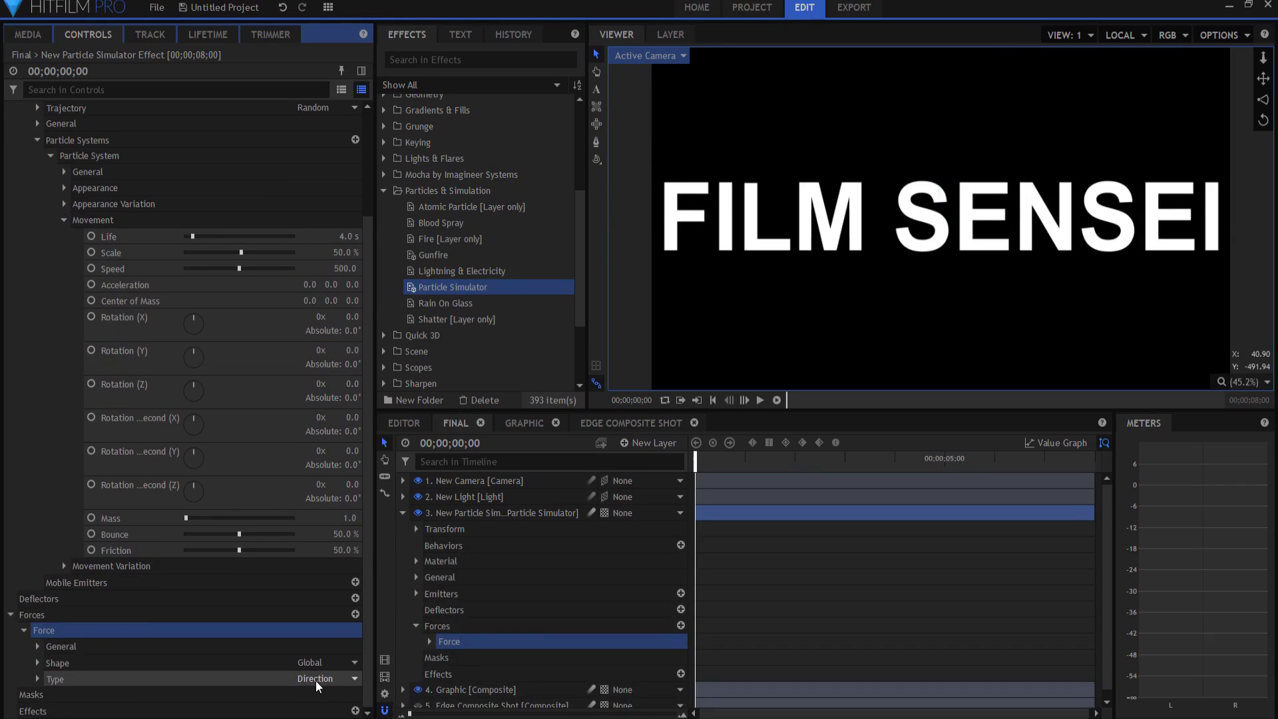
{"action": "left_click", "coordinate": [37, 679]}
{"action": "scroll", "coordinate": [365, 617], "scroll_direction": "down", "scroll_amount": 3}
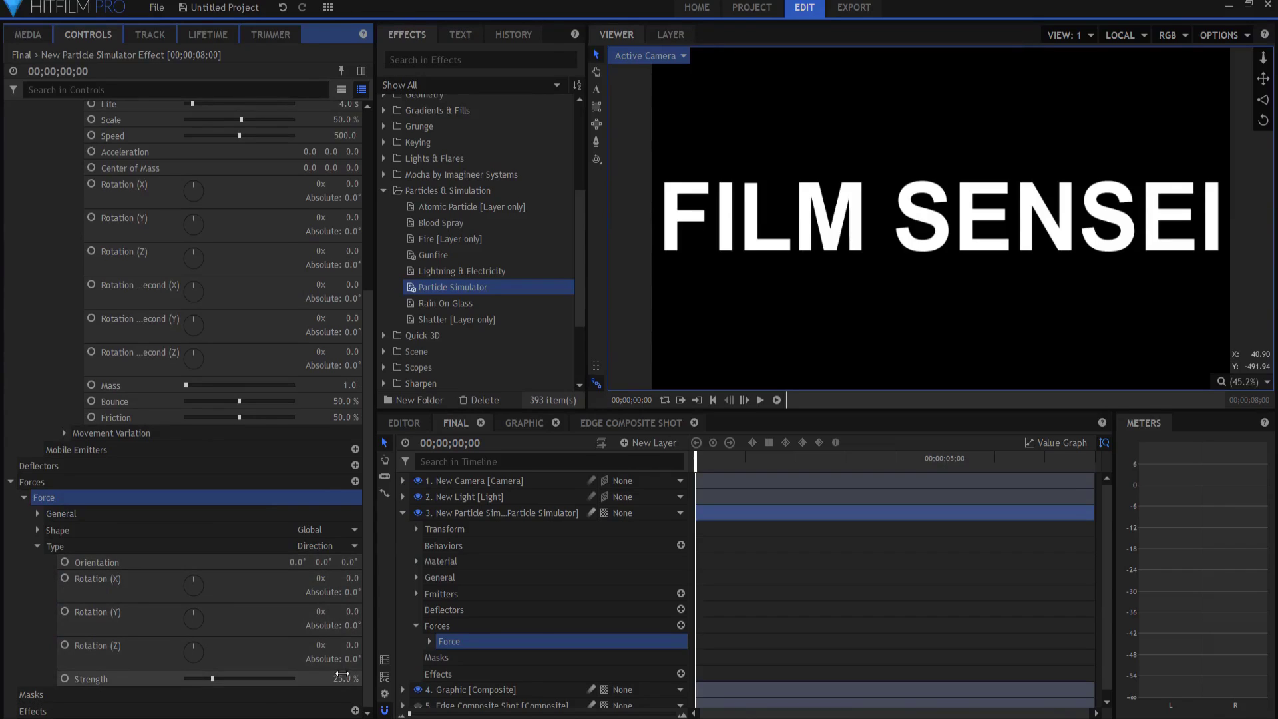
{"action": "left_click", "coordinate": [23, 497]}
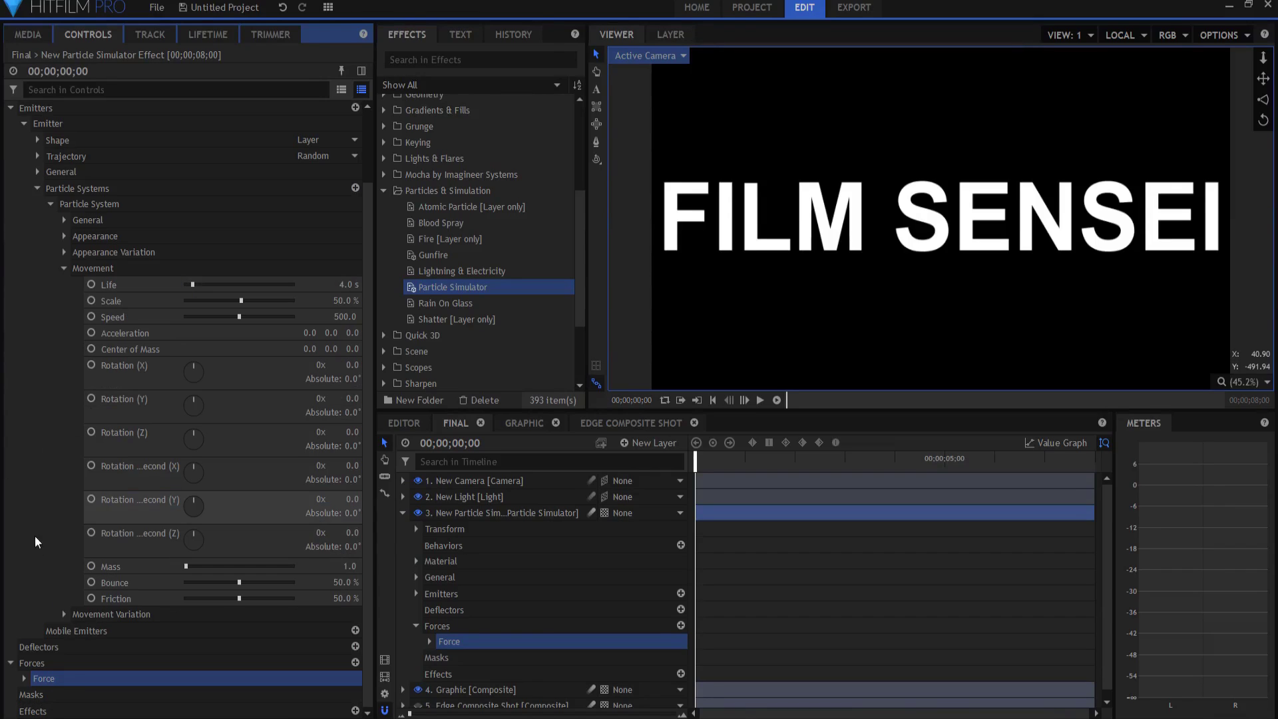
Step: Rename the first force to 'Gravity' and add a second force
{"action": "left_click", "coordinate": [51, 685]}
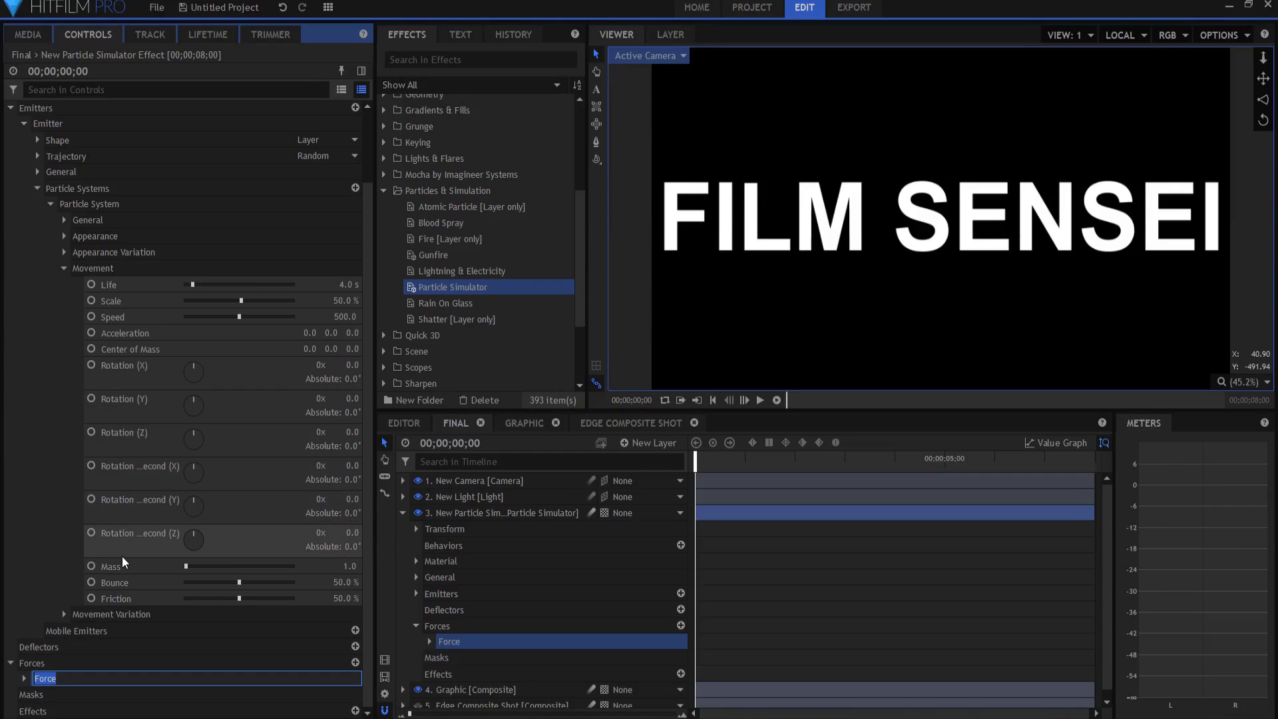
{"action": "type", "text": "Gravity"}
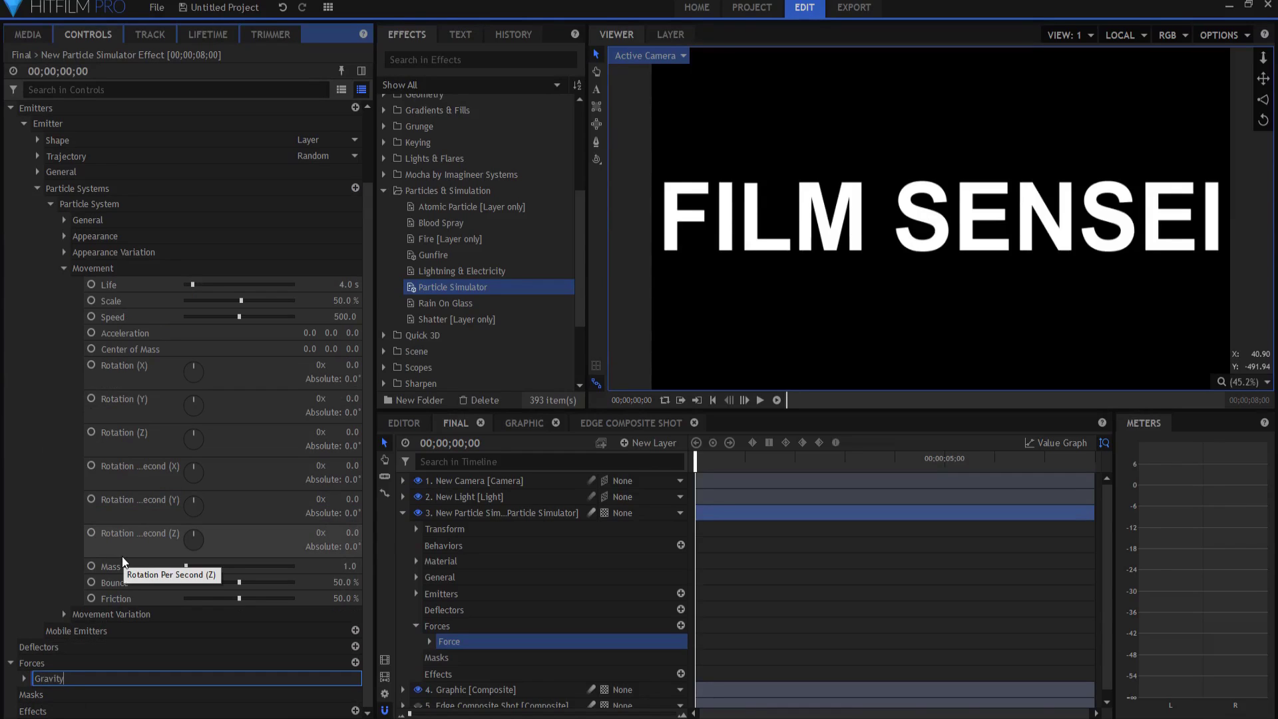
{"action": "key", "text": "Return"}
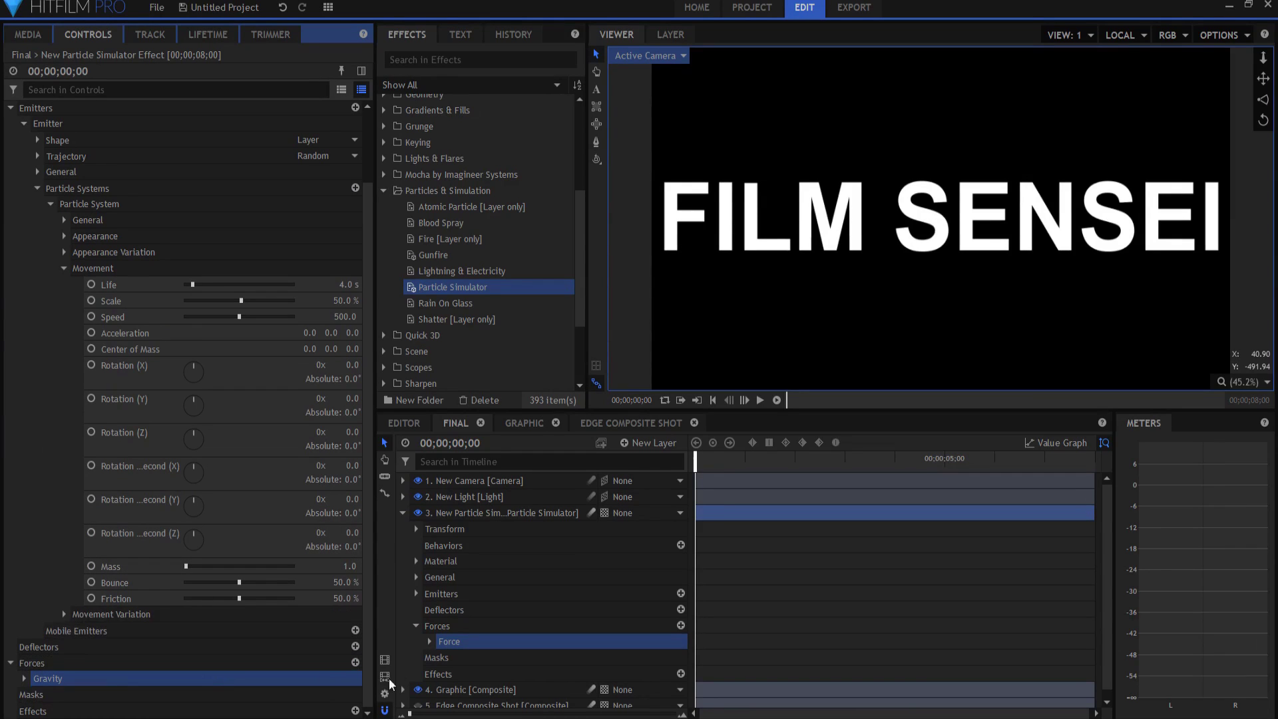
{"action": "left_click", "coordinate": [357, 662]}
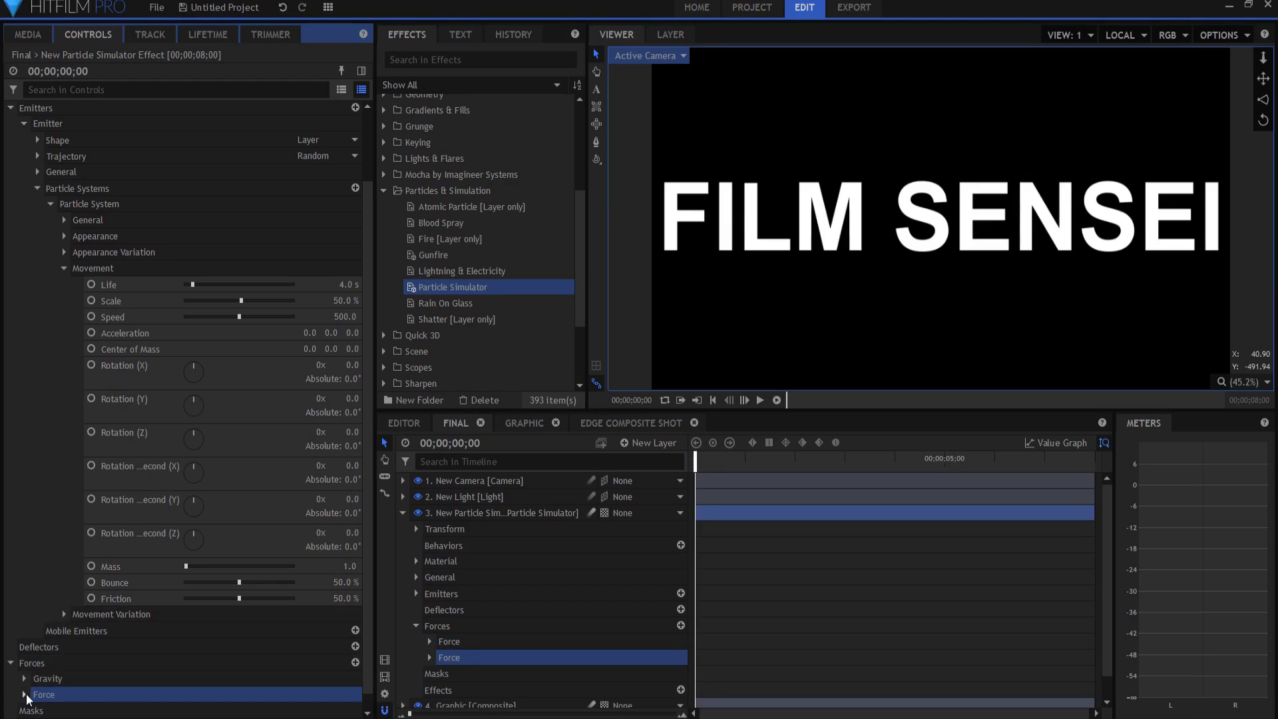
Step: Change the new force's Type to Turbulence
{"action": "left_click", "coordinate": [24, 694]}
{"action": "left_click", "coordinate": [317, 680]}
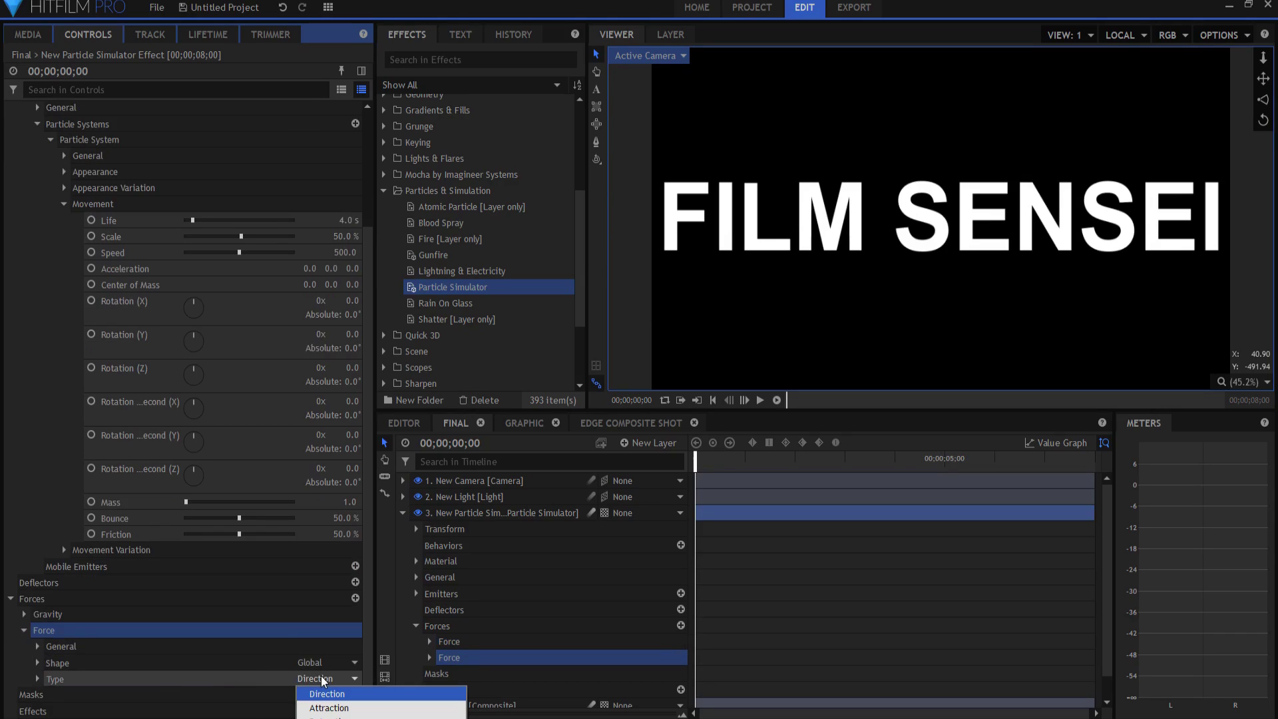
{"action": "left_click", "coordinate": [328, 716]}
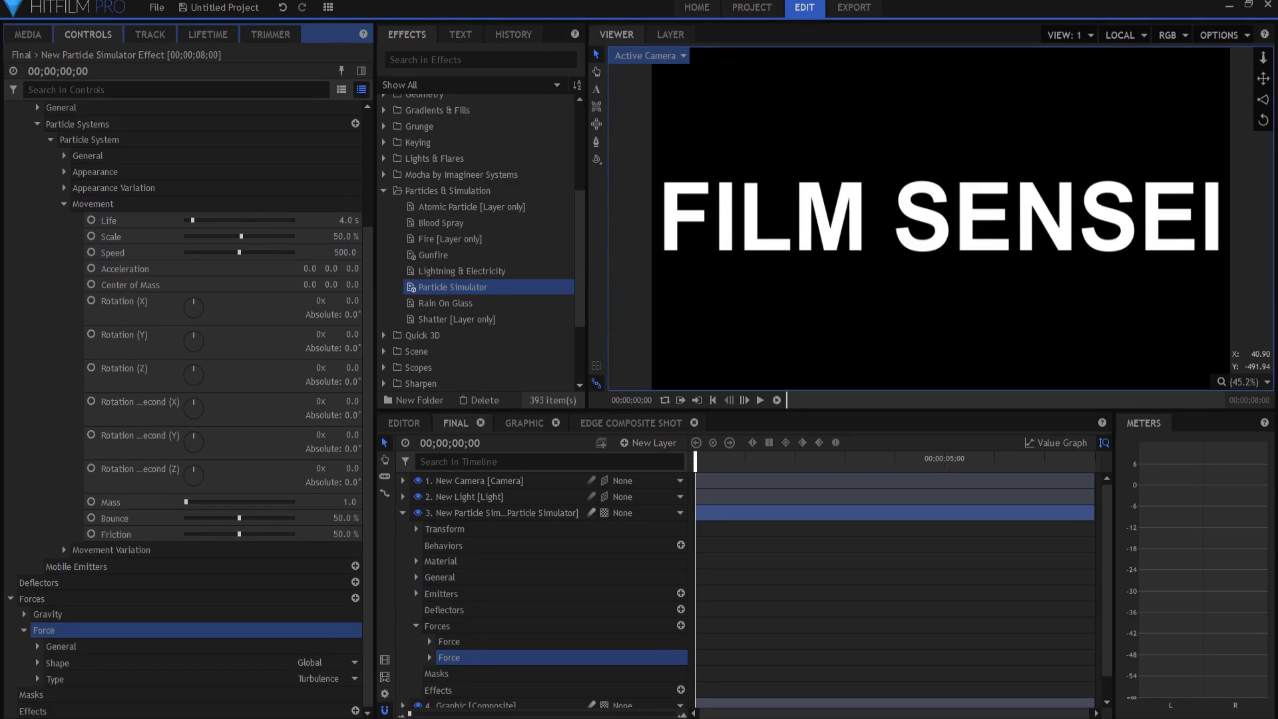
{"action": "left_click", "coordinate": [38, 678]}
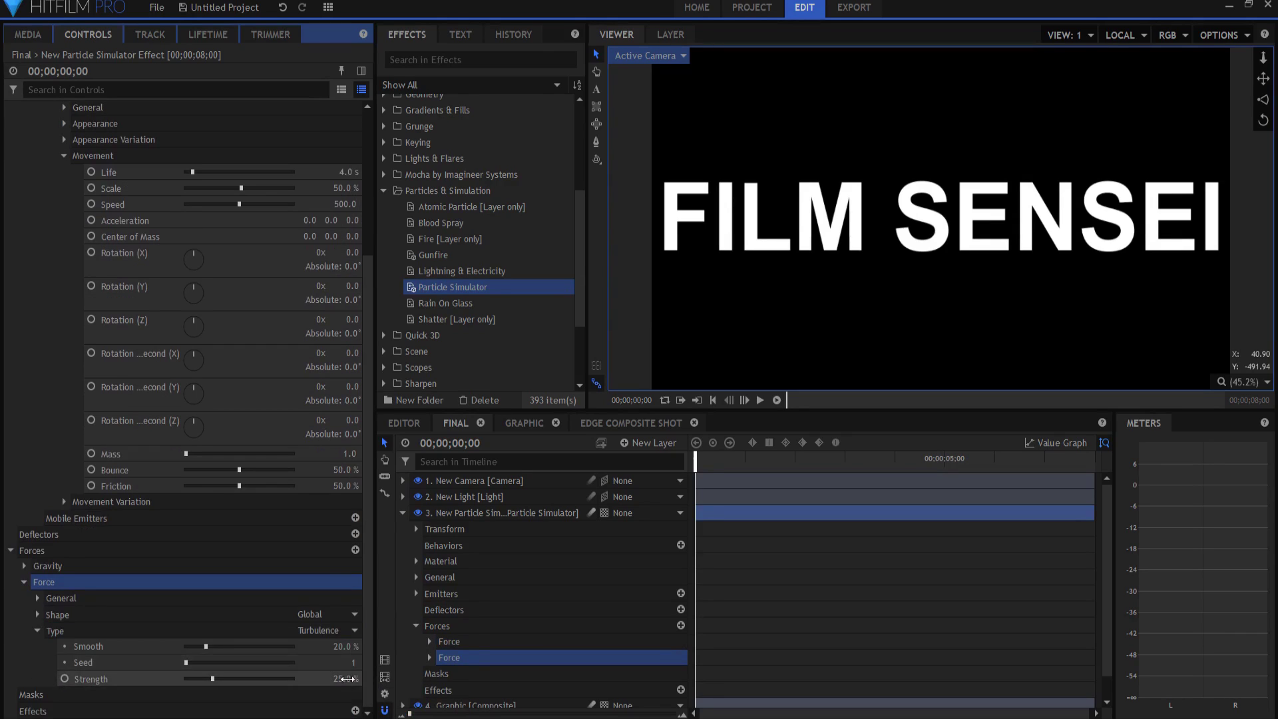
{"action": "left_click", "coordinate": [37, 630]}
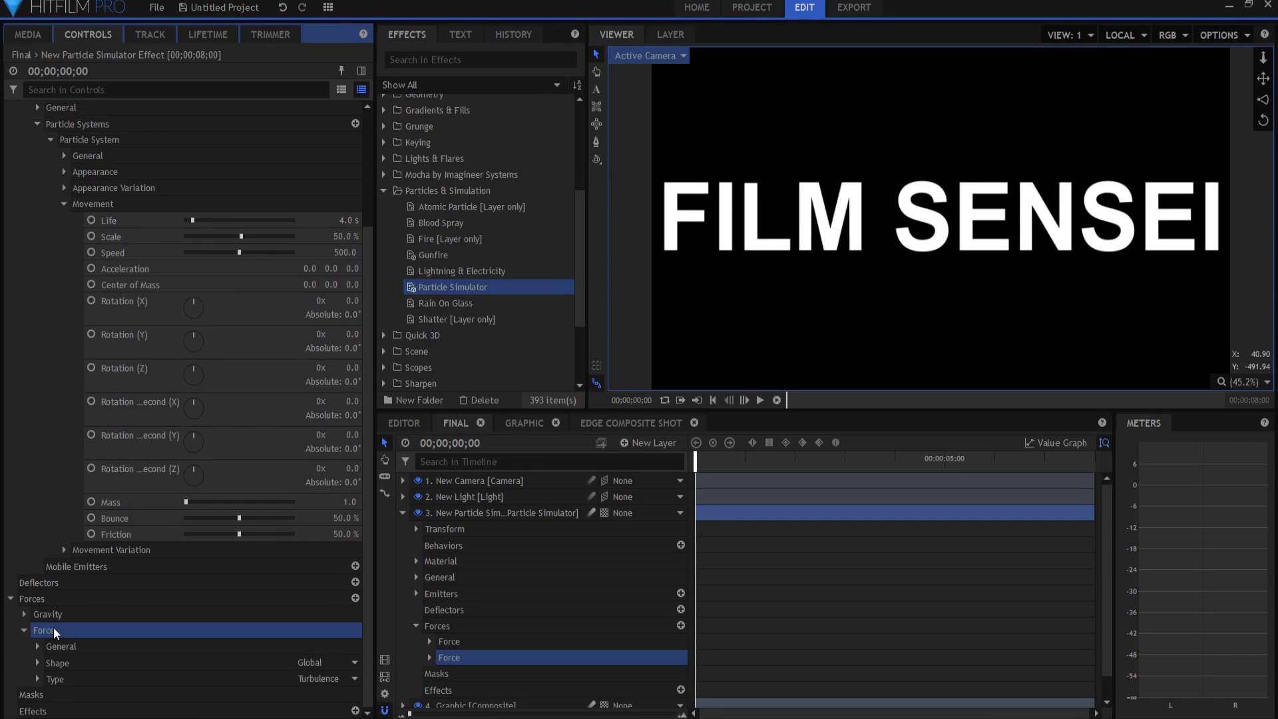
Step: Rename the force to 'Turbulence'
{"action": "double_click", "coordinate": [55, 632]}
{"action": "type", "text": "Turbu"}
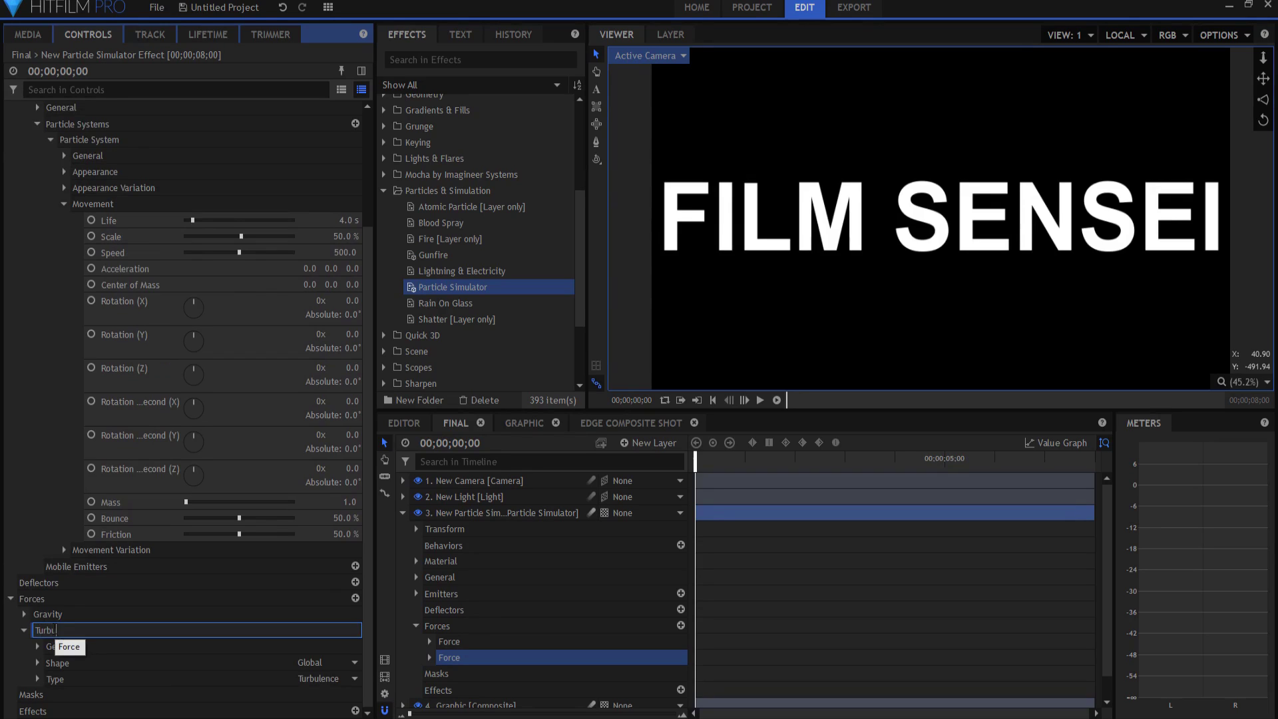
{"action": "type", "text": "lence"}
{"action": "key", "text": "Return"}
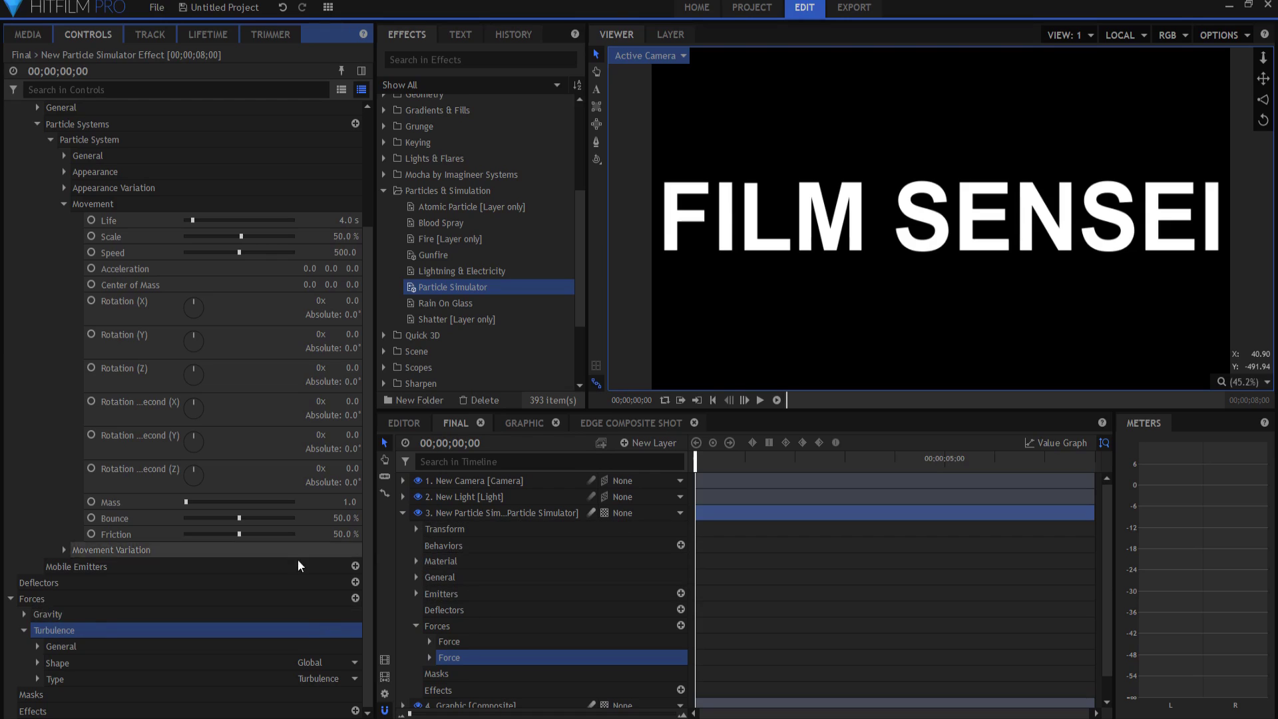
Step: Collapse the Forces group, play the animation, then jump back to 00;00;01;18
{"action": "left_click", "coordinate": [24, 629]}
{"action": "left_click", "coordinate": [11, 646]}
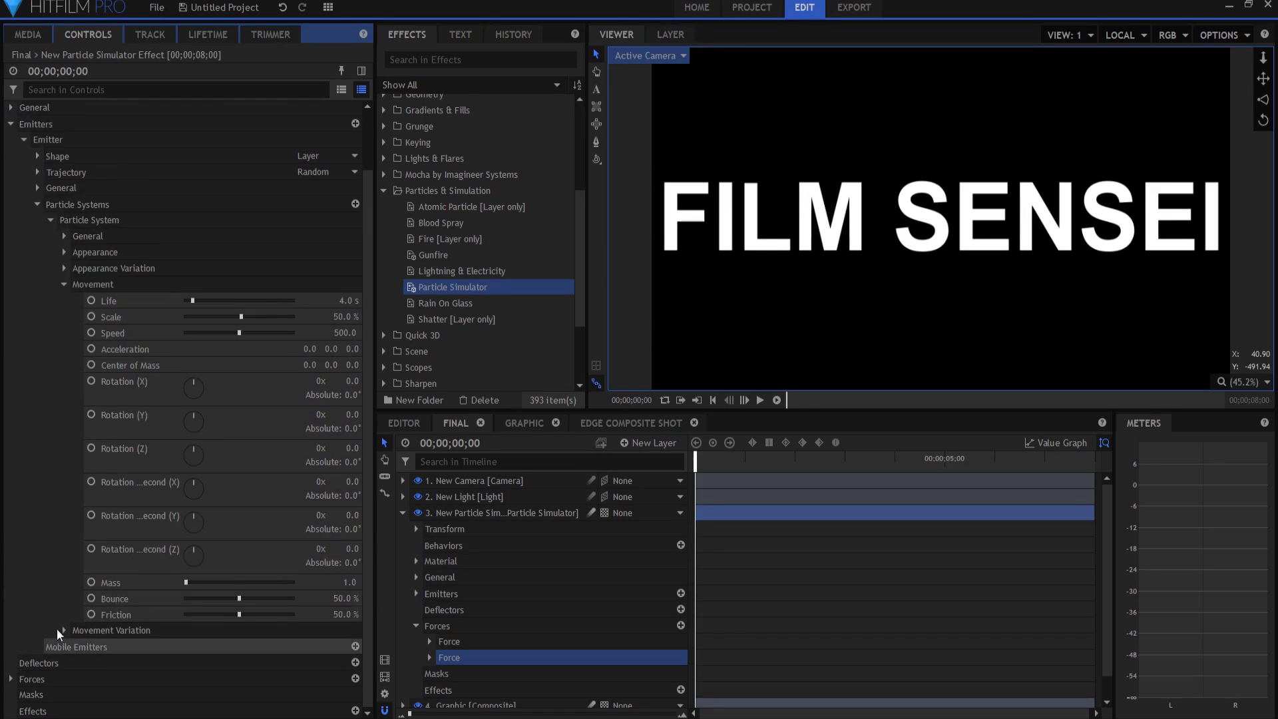
{"action": "left_click_drag", "start_coordinate": [696, 465], "coordinate": [704, 466]}
{"action": "key", "text": "space"}
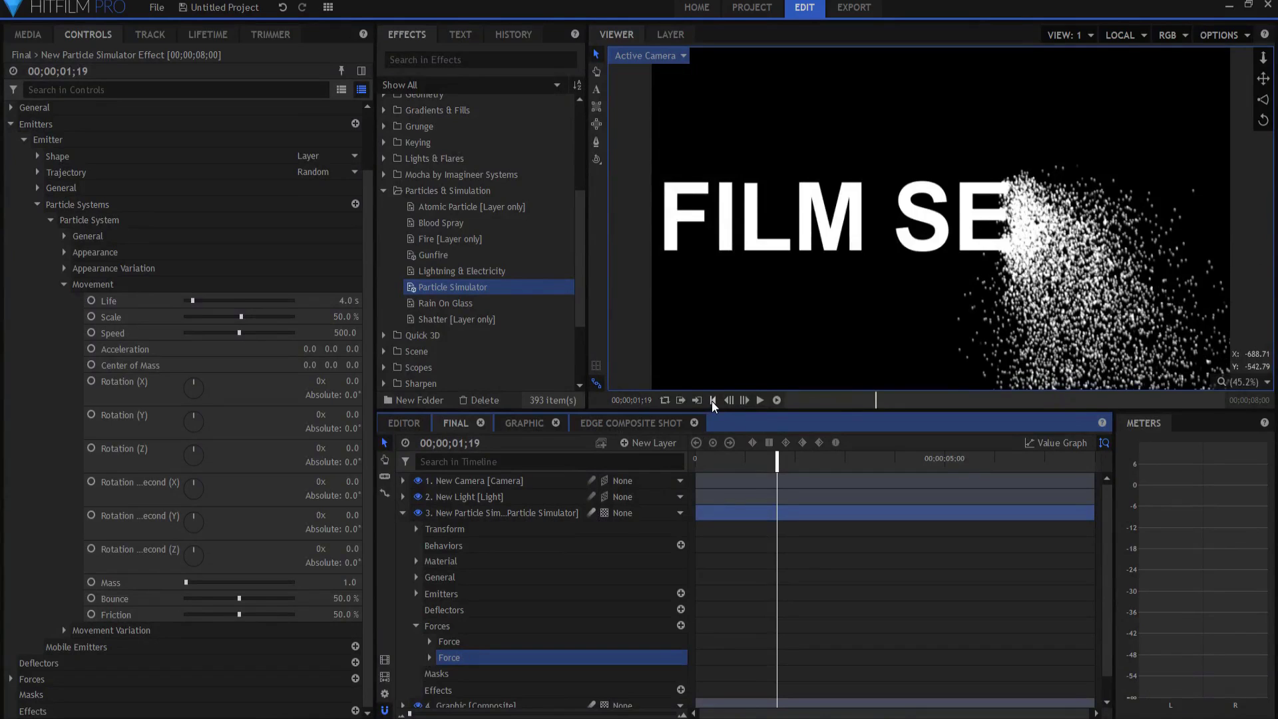
{"action": "left_click", "coordinate": [726, 461]}
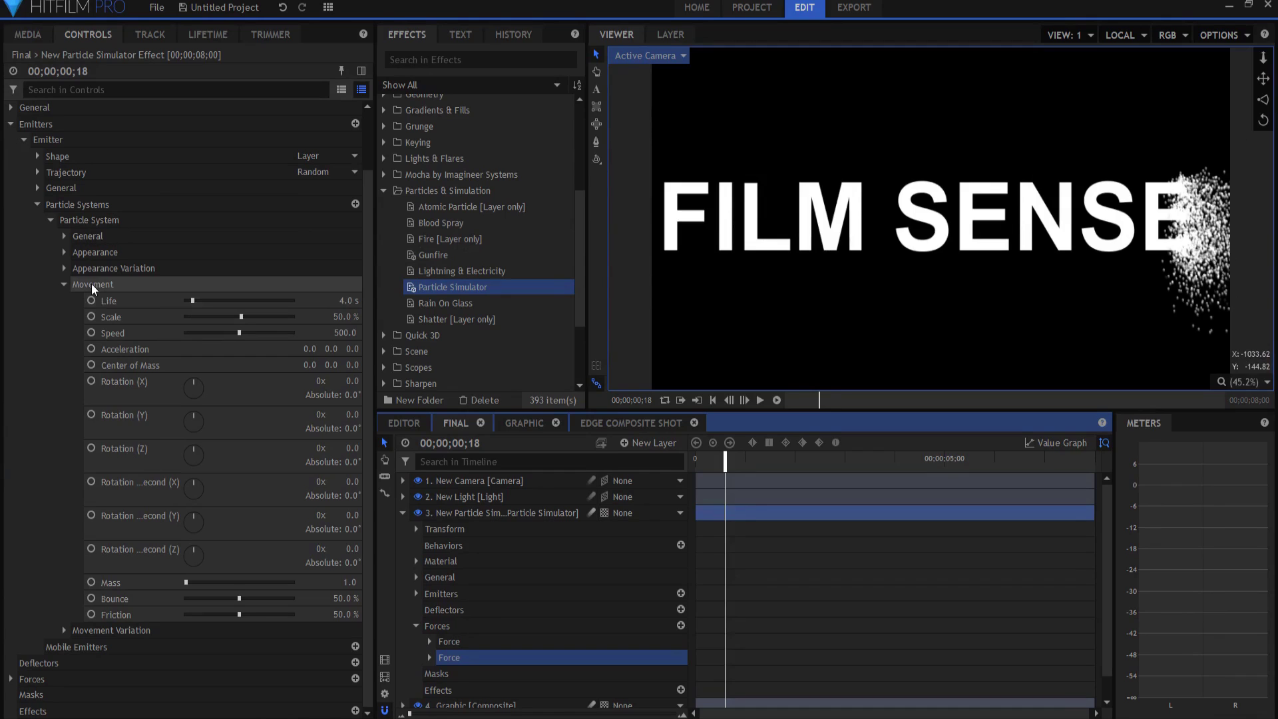
Step: Set Movement Variation to Life 2.0 s, Scale 25% and Speed 200
{"action": "left_click", "coordinate": [63, 630]}
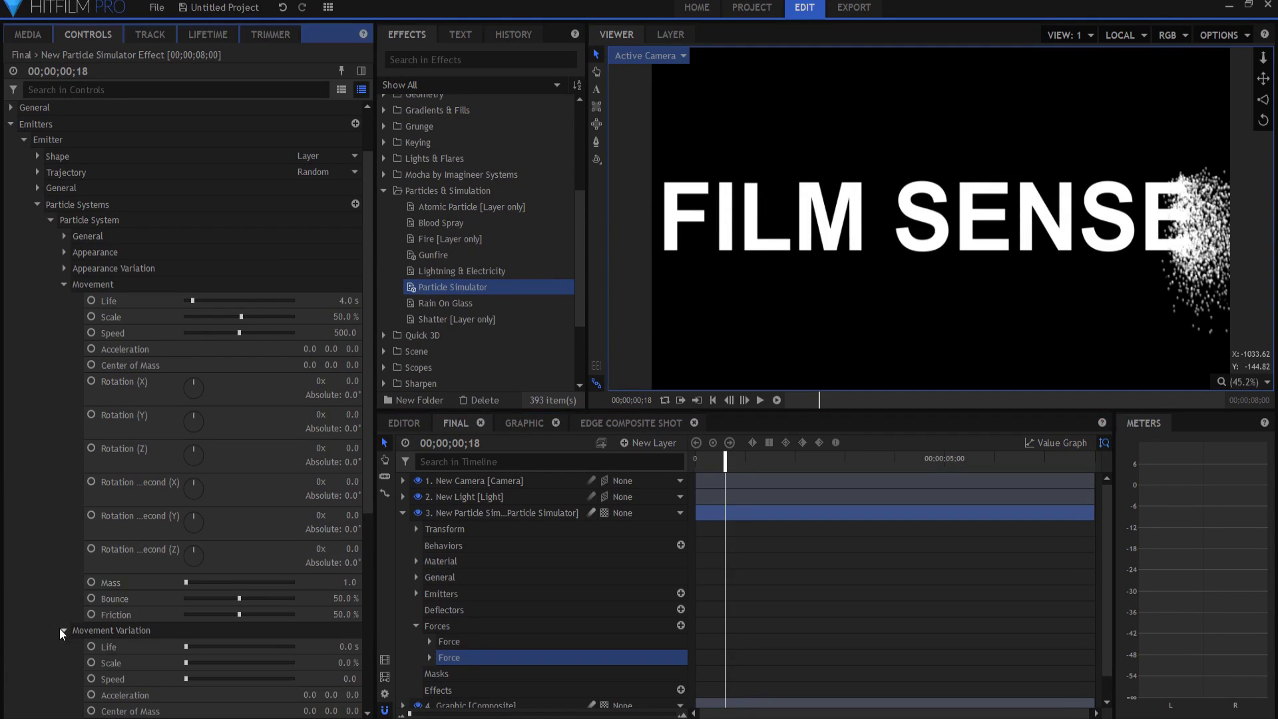
{"action": "scroll", "coordinate": [80, 608], "scroll_direction": "down", "scroll_amount": 3}
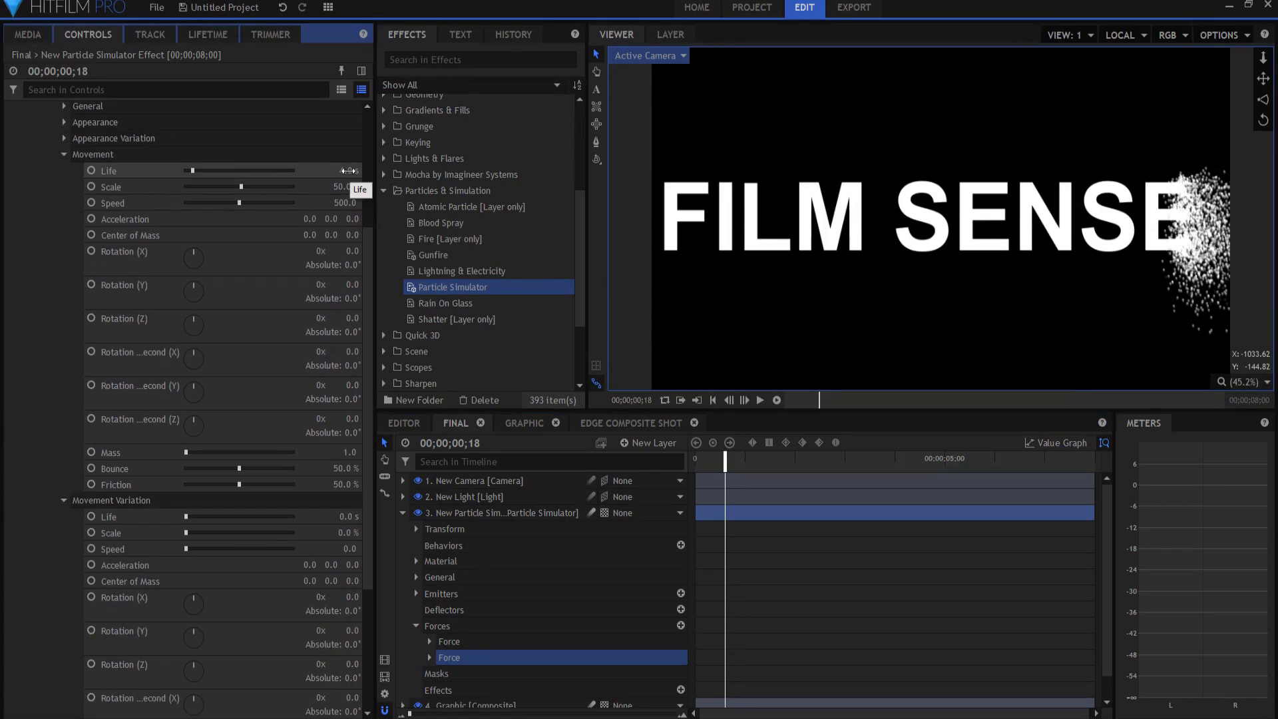
{"action": "left_click", "coordinate": [344, 518]}
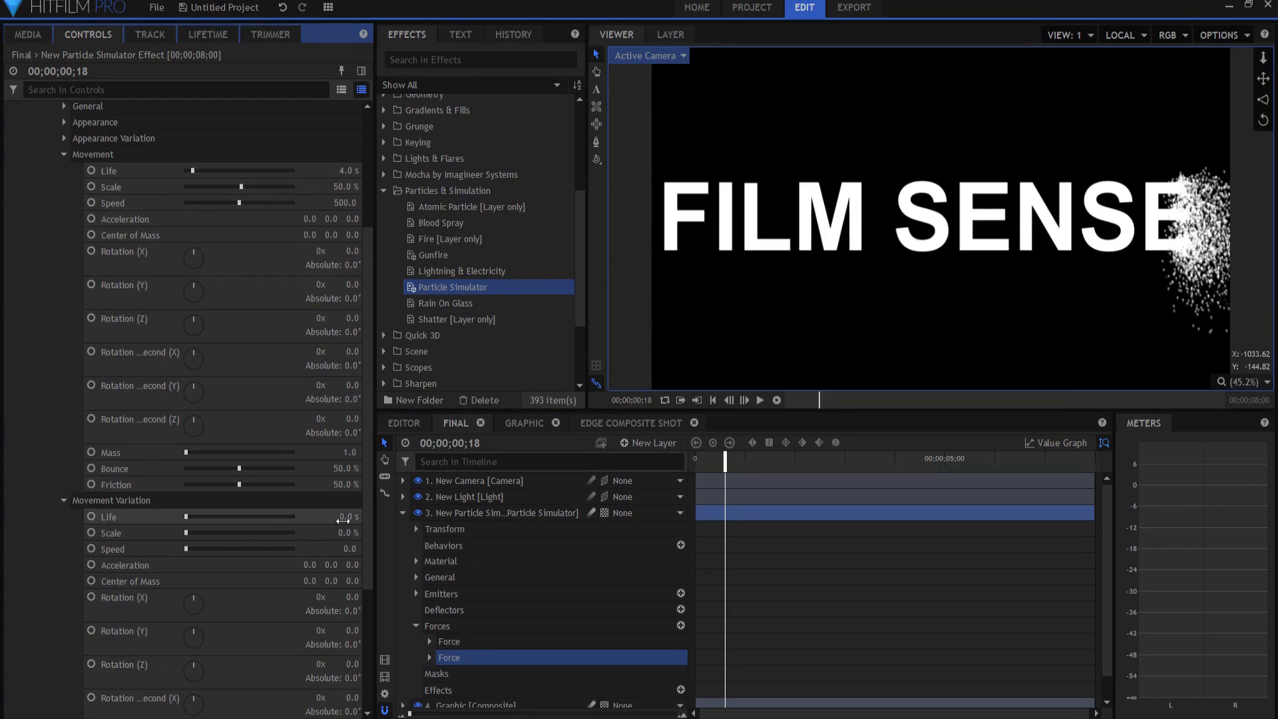
{"action": "type", "text": "2"}
{"action": "key", "text": "Return"}
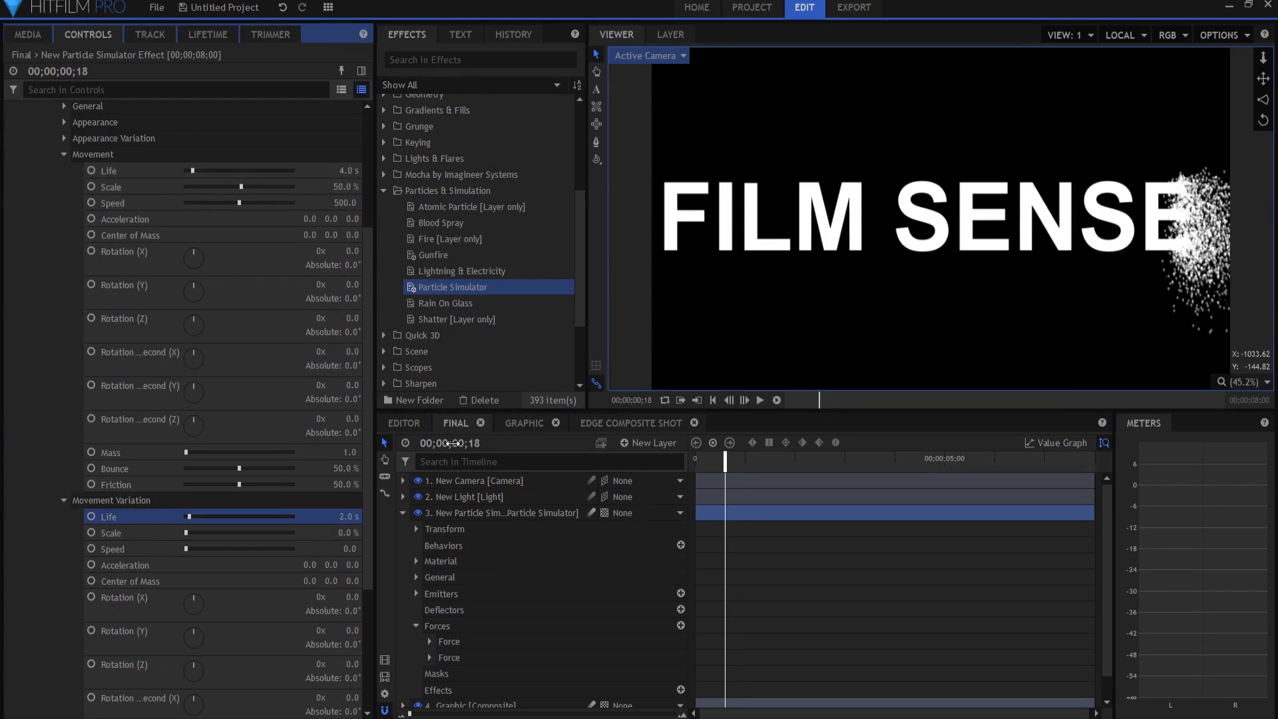
{"action": "left_click", "coordinate": [962, 346]}
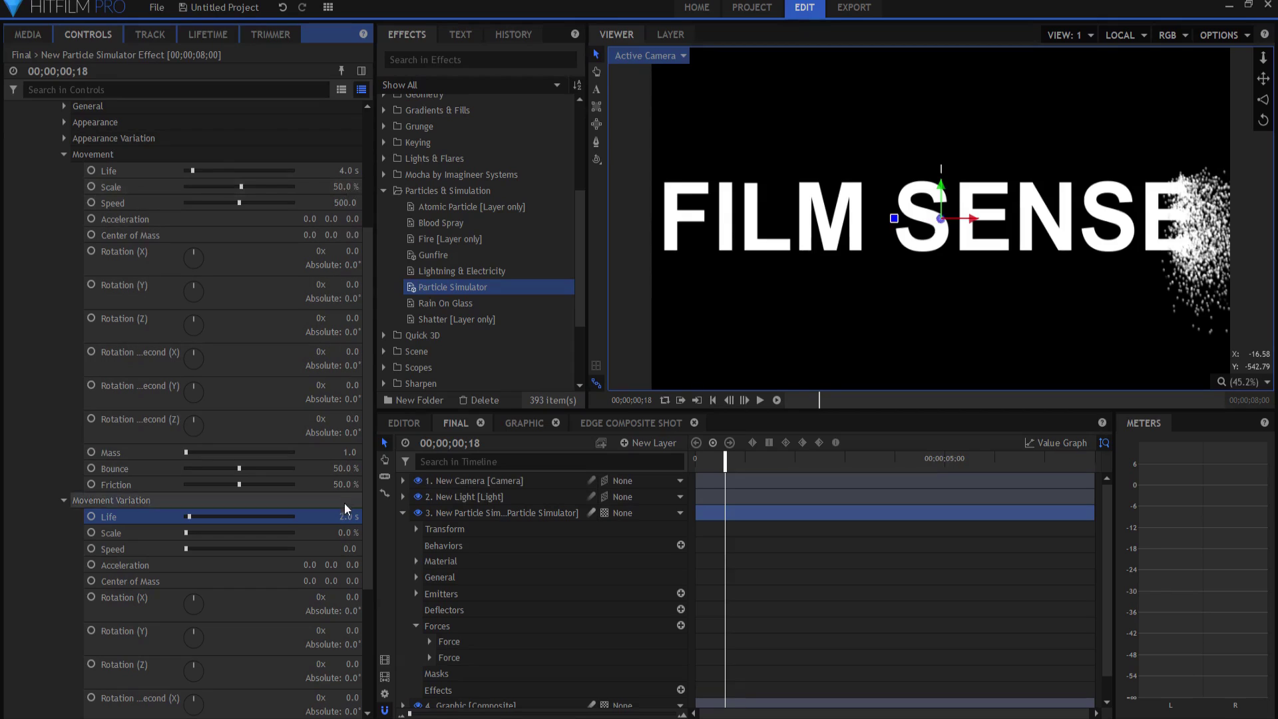
{"action": "left_click", "coordinate": [346, 533]}
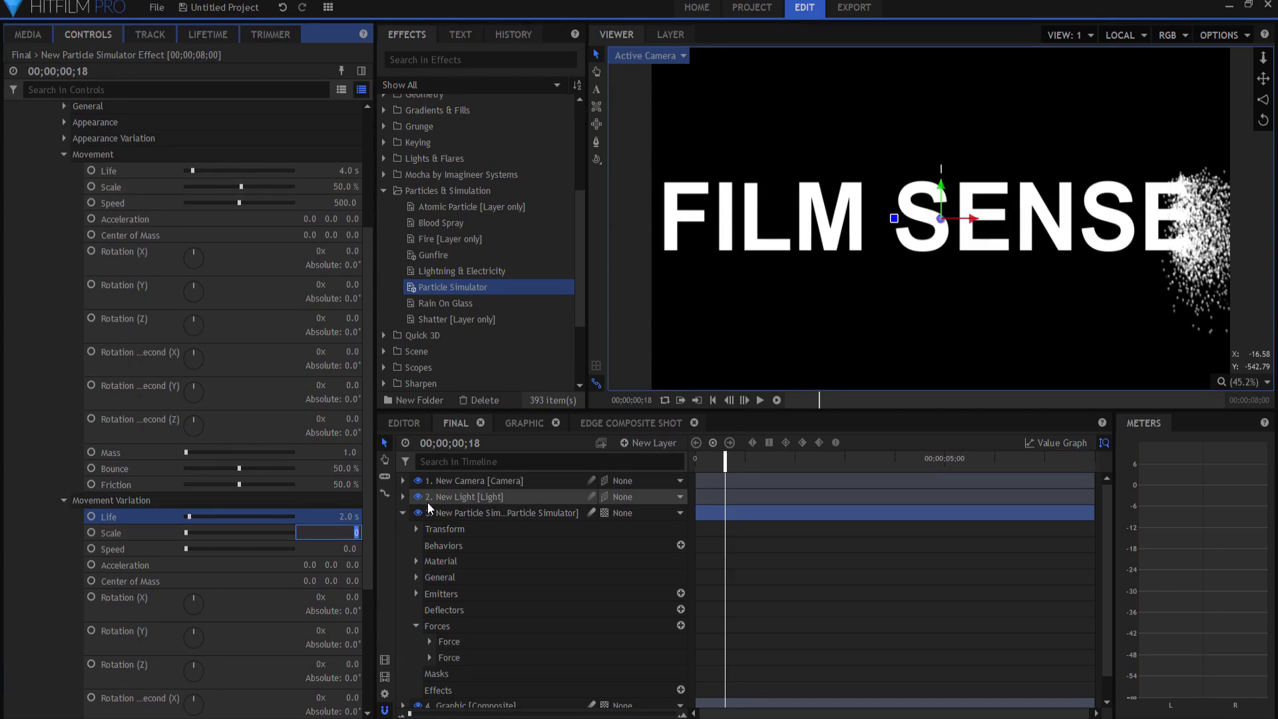
{"action": "type", "text": "25"}
{"action": "key", "text": "Return"}
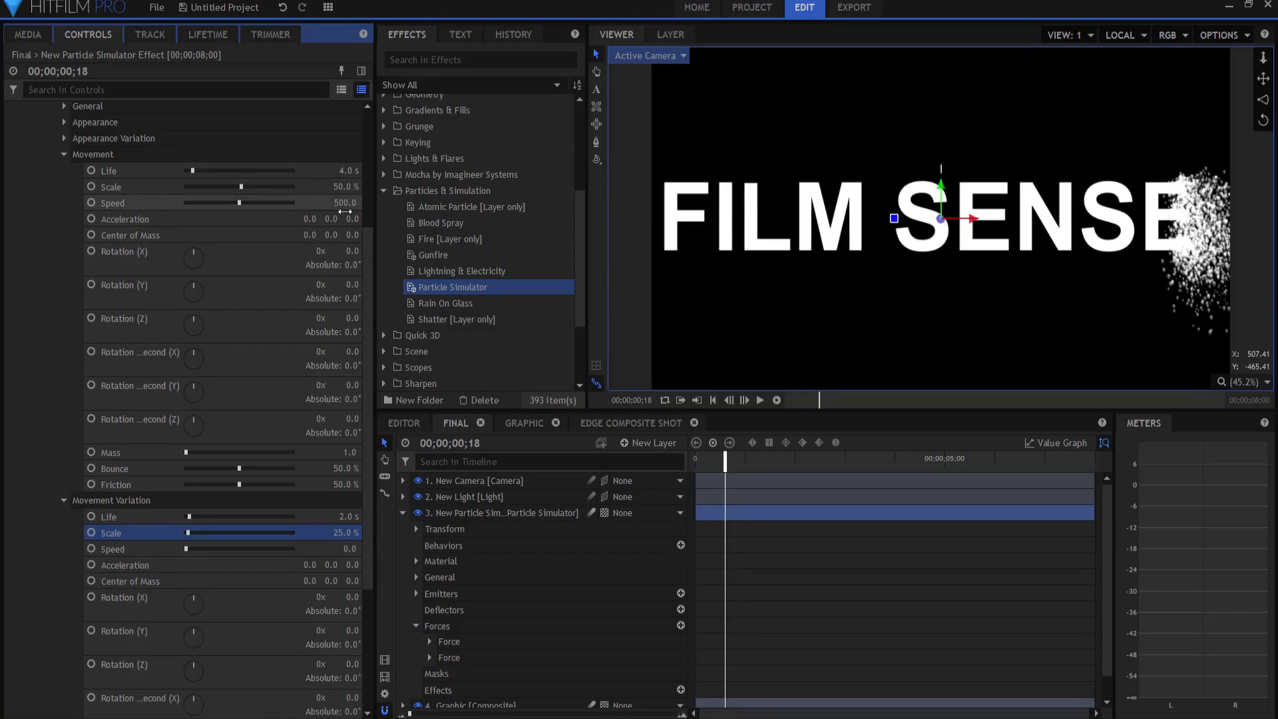
{"action": "left_click", "coordinate": [349, 549]}
{"action": "type", "text": "200"}
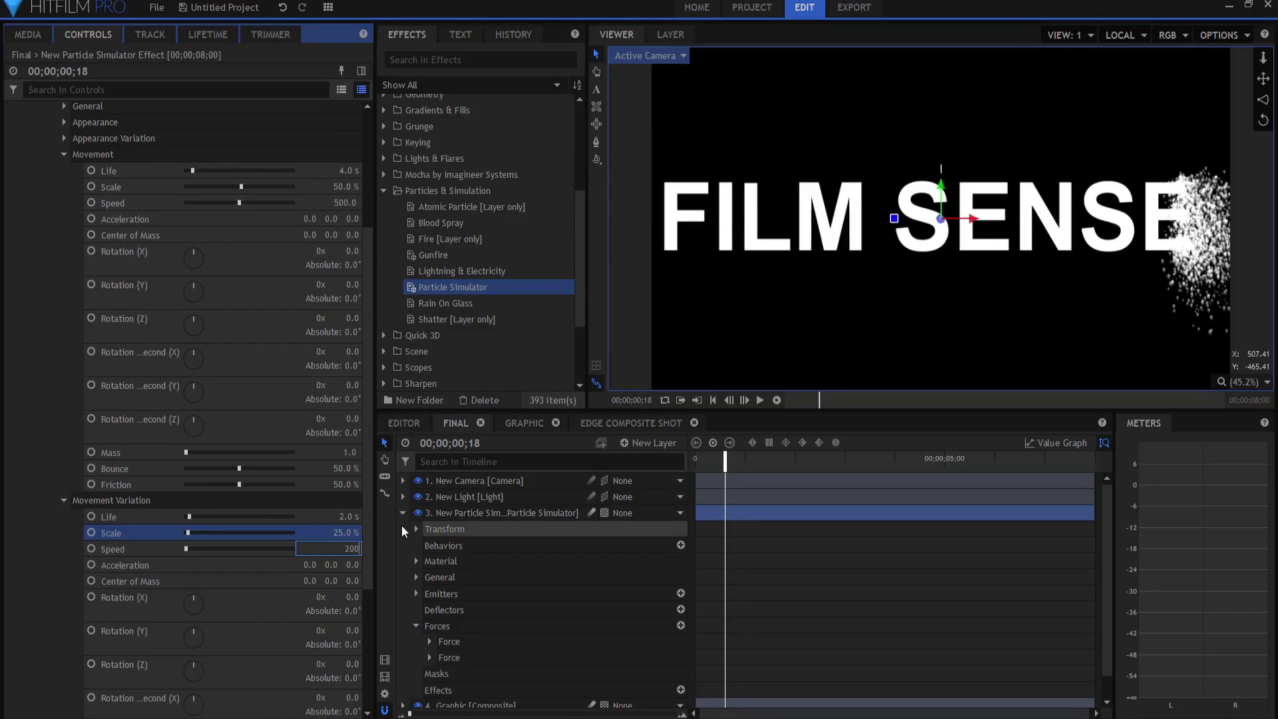
{"action": "key", "text": "Return"}
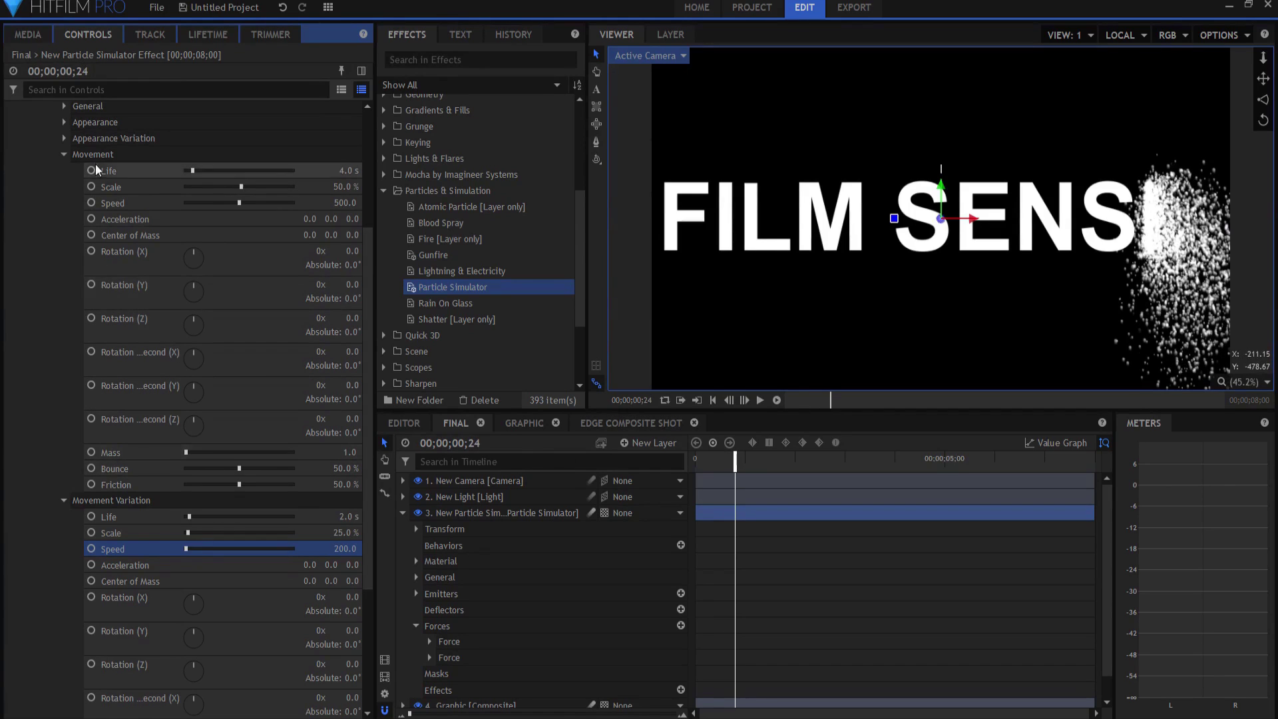
{"action": "left_click", "coordinate": [64, 155]}
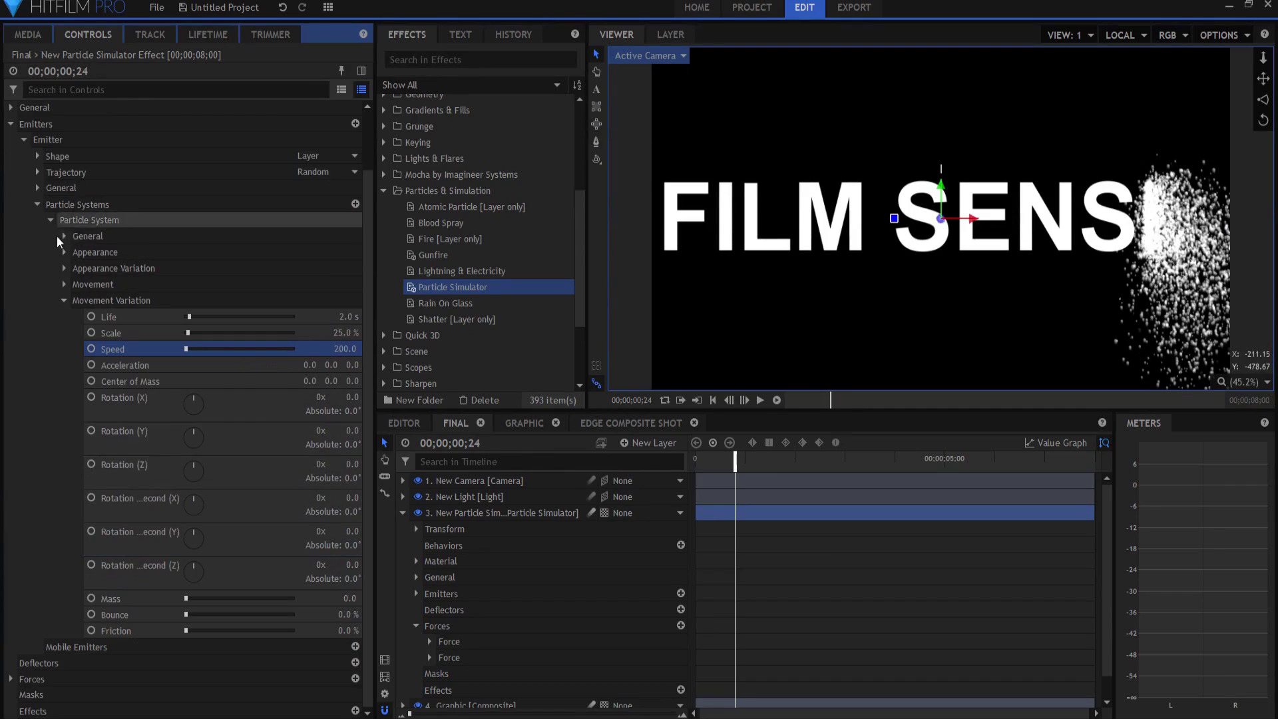
{"action": "left_click", "coordinate": [63, 300]}
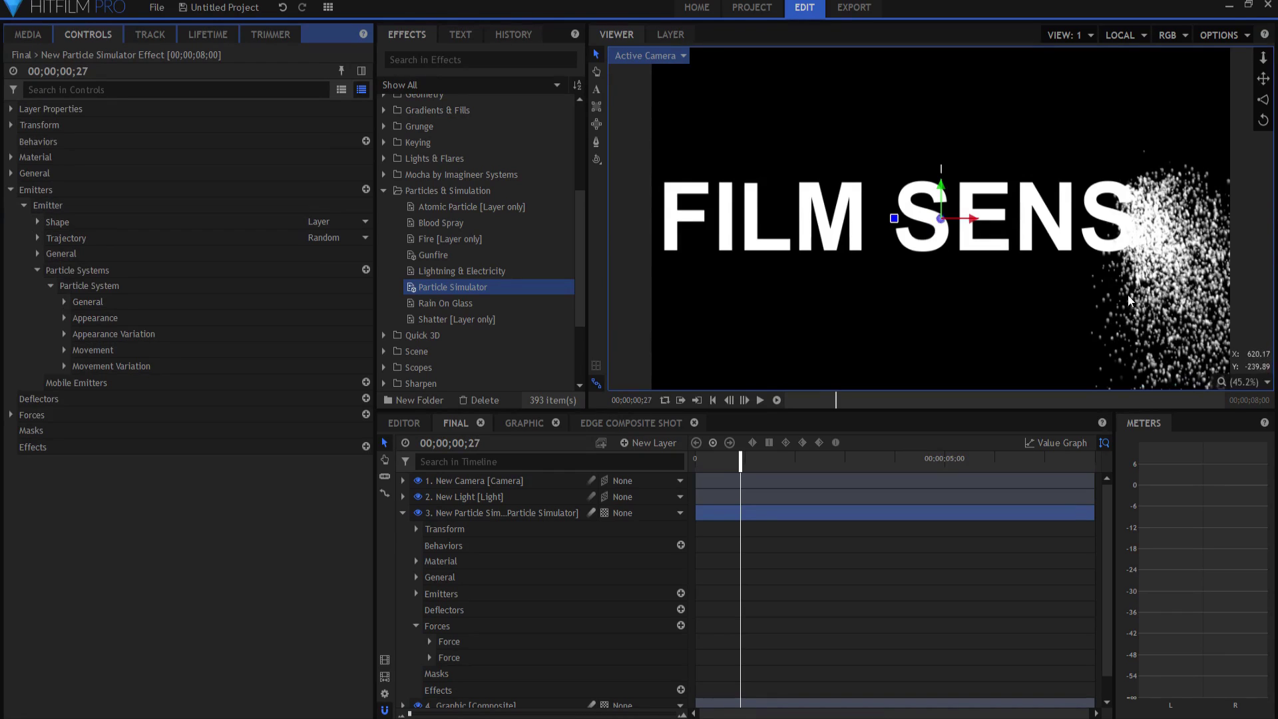
Step: Collapse layer 3's particle simulator properties and select Particle System in the Controls tree
{"action": "left_click", "coordinate": [403, 512]}
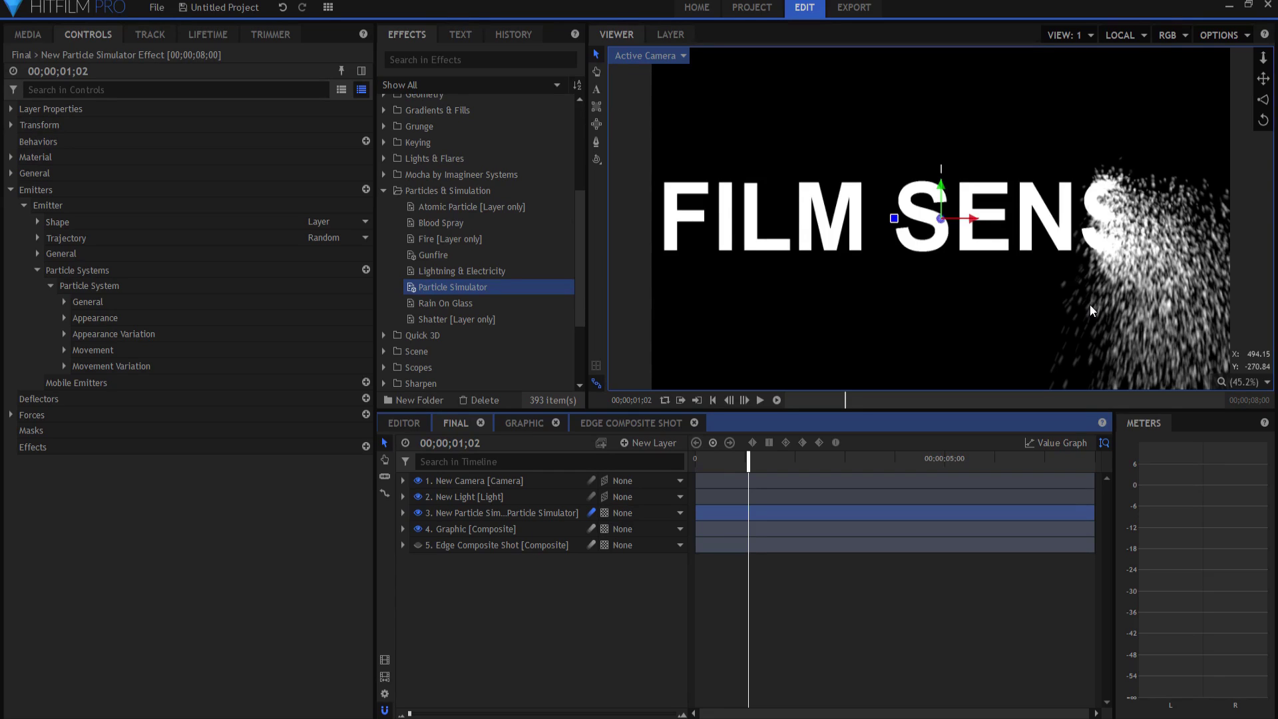
{"action": "left_click", "coordinate": [94, 286]}
Step: In the particle Lifetime settings, leave Color over life turned off
{"action": "left_click", "coordinate": [195, 35]}
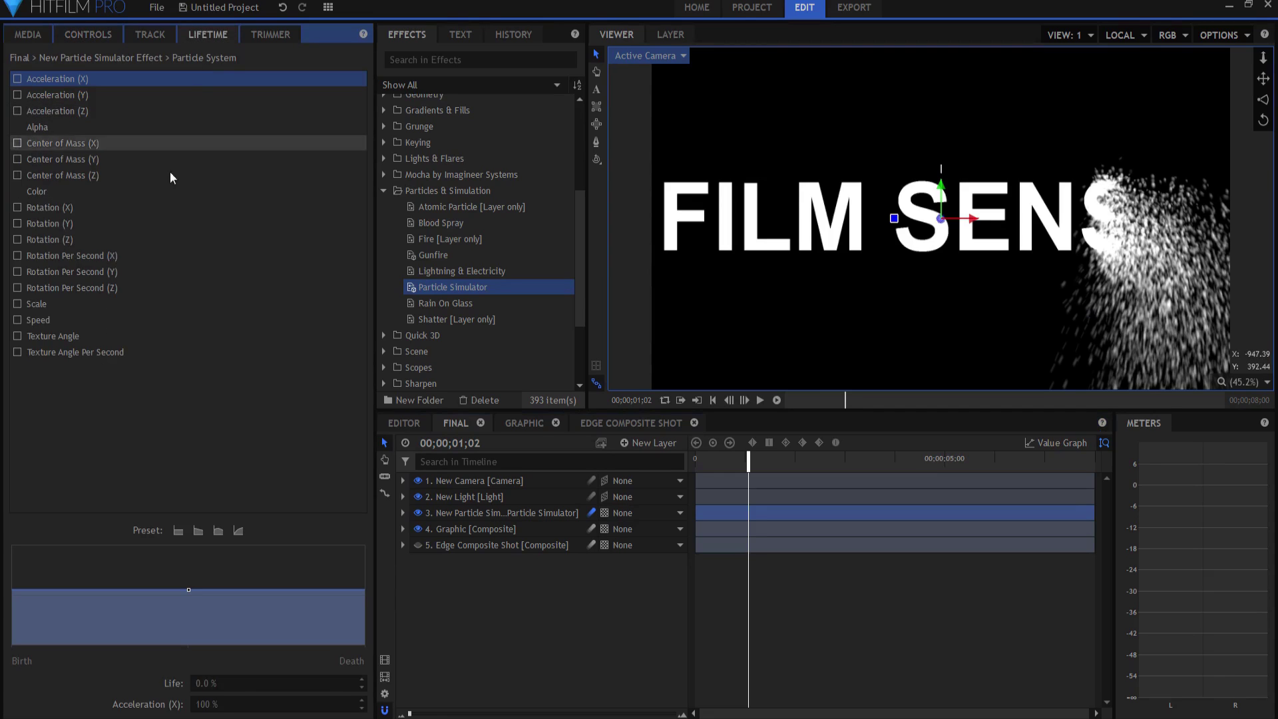
{"action": "left_click", "coordinate": [49, 191]}
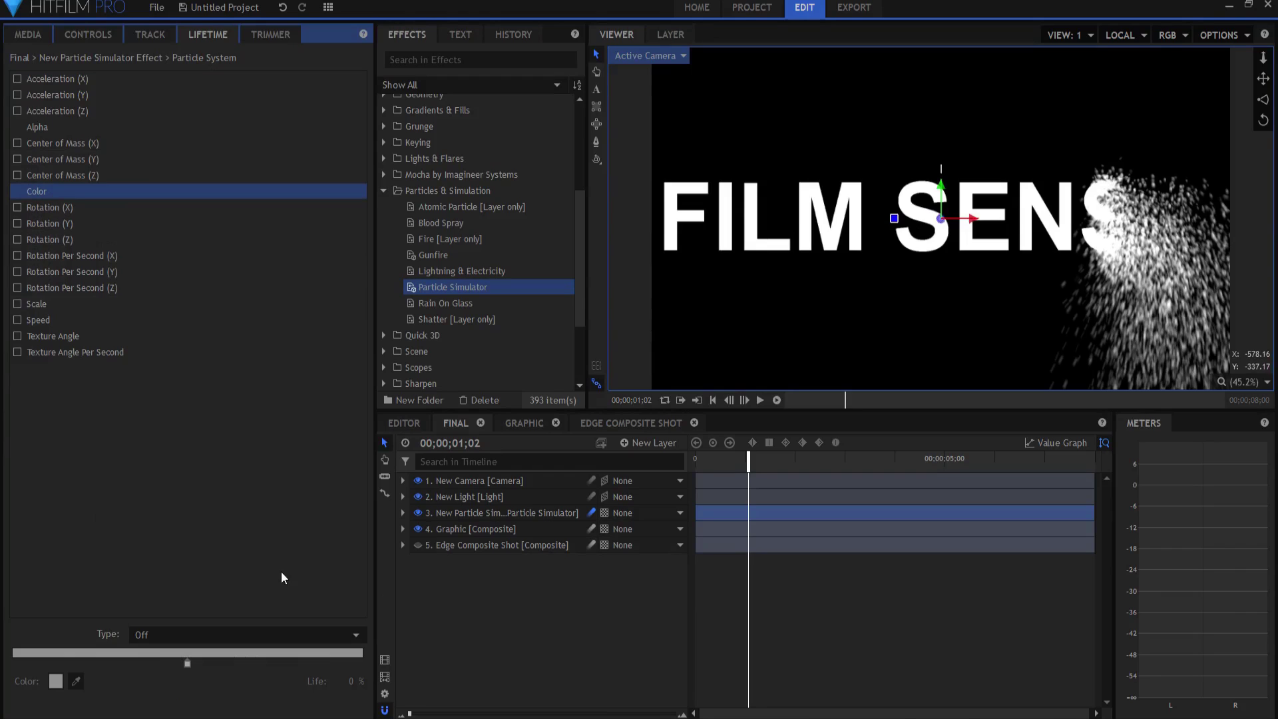
{"action": "left_click", "coordinate": [176, 633]}
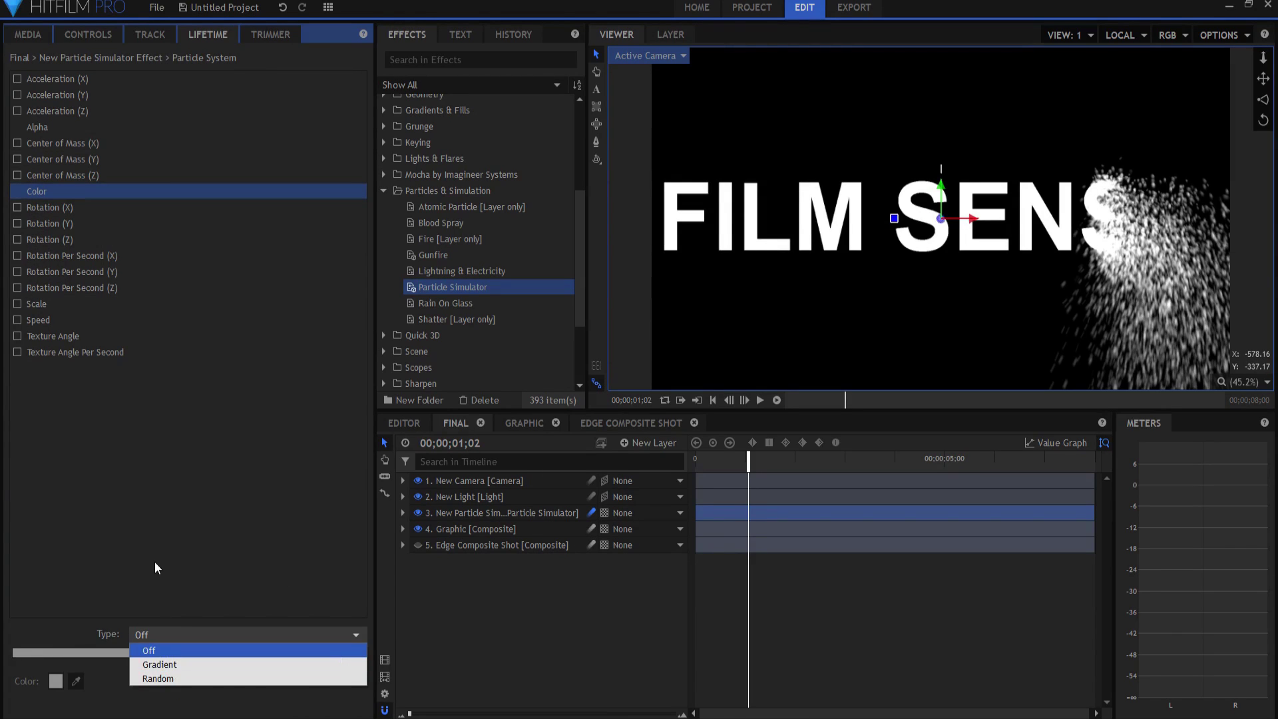
{"action": "left_click", "coordinate": [147, 502]}
Step: Apply the Decreasing Scale preset, 150% at birth to 50% at death, and step frames to preview
{"action": "left_click", "coordinate": [38, 305]}
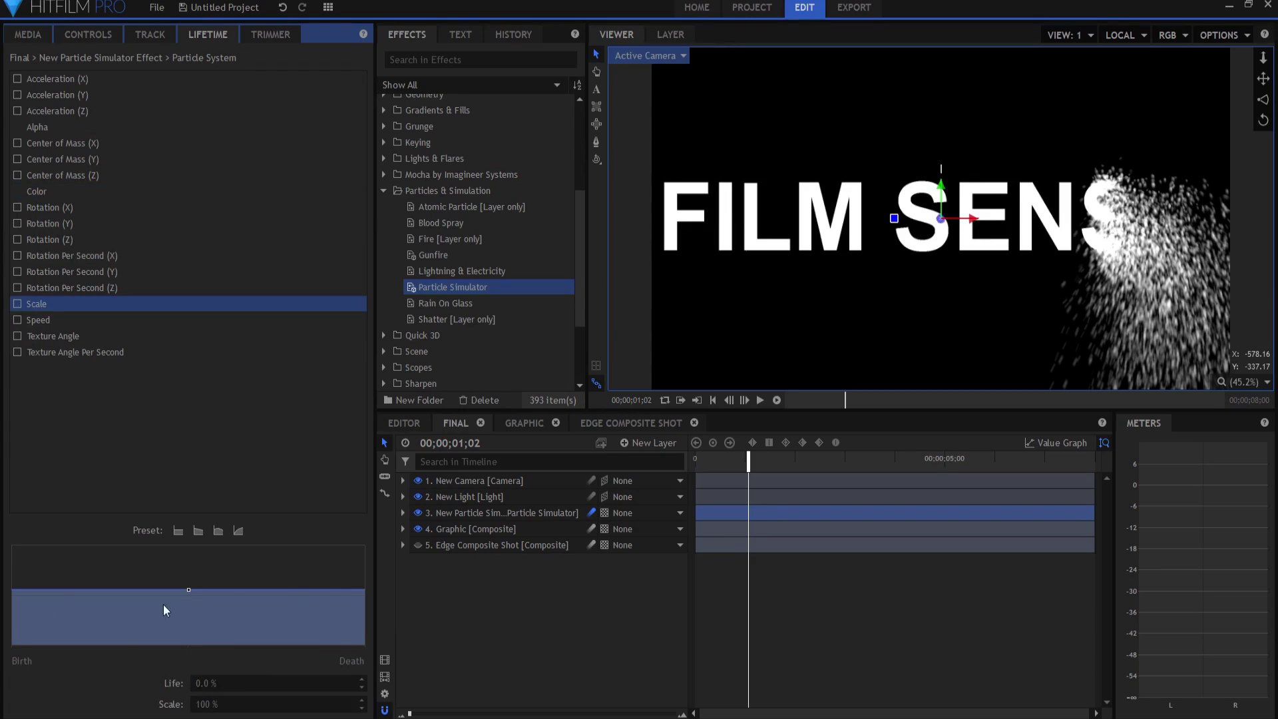
{"action": "left_click", "coordinate": [198, 530]}
{"action": "left_click", "coordinate": [365, 592]}
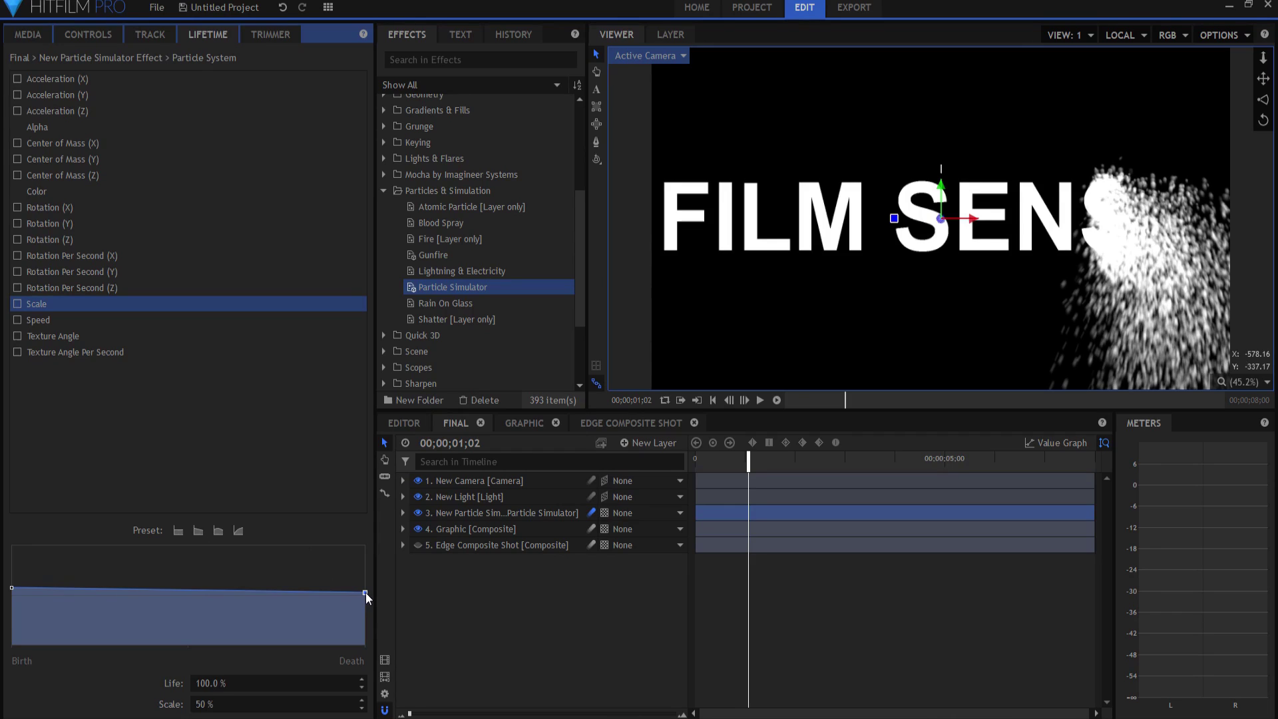
{"action": "left_click", "coordinate": [12, 588]}
{"action": "key", "text": "period"}
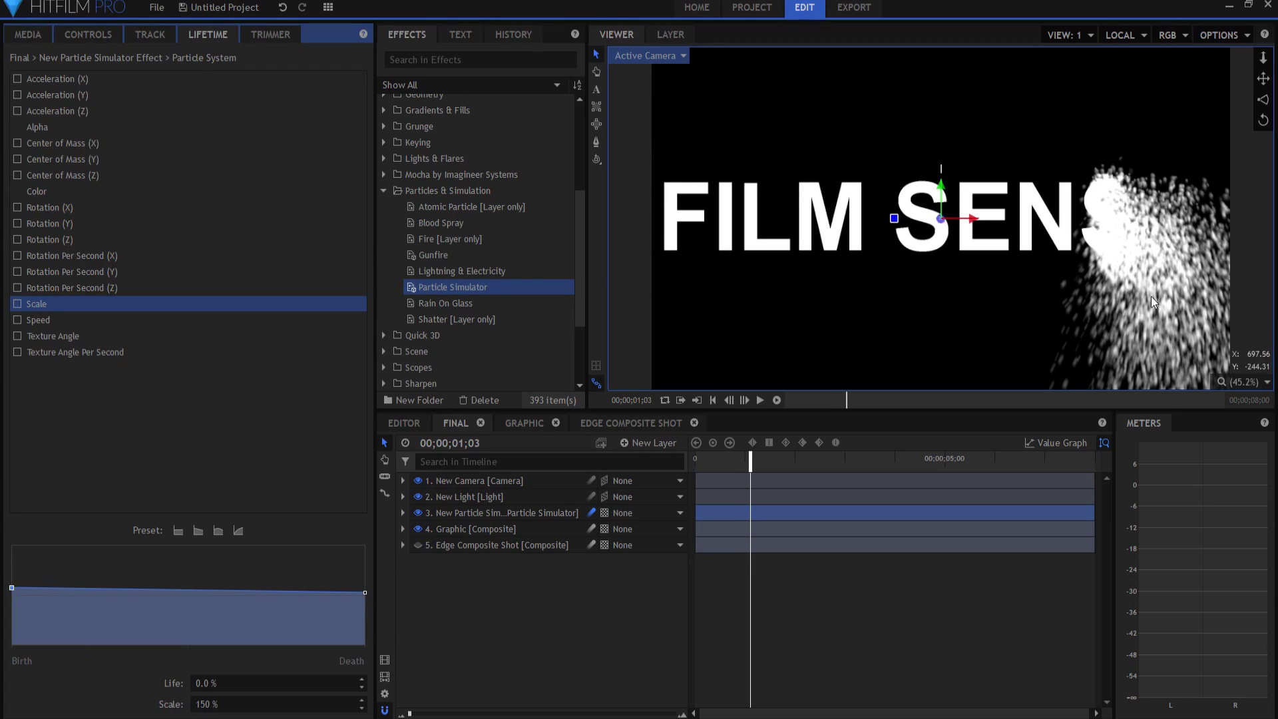
{"action": "key", "text": "period"}
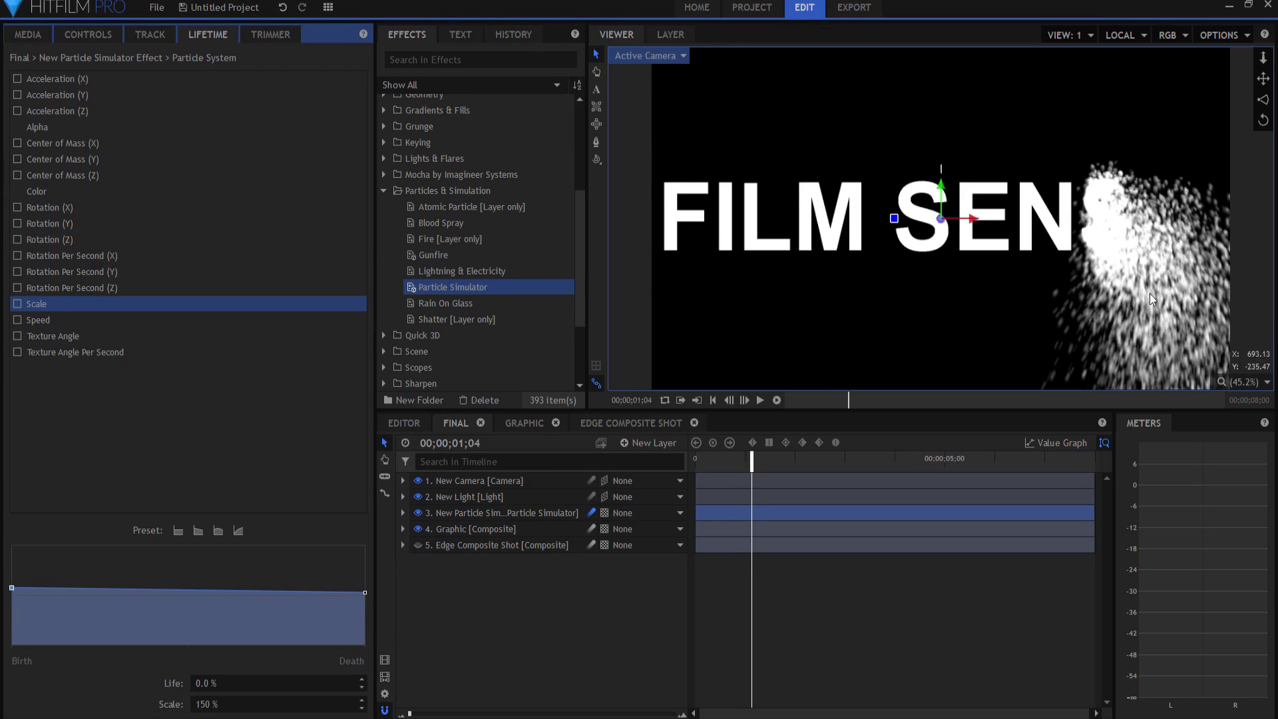
{"action": "key", "text": "period"}
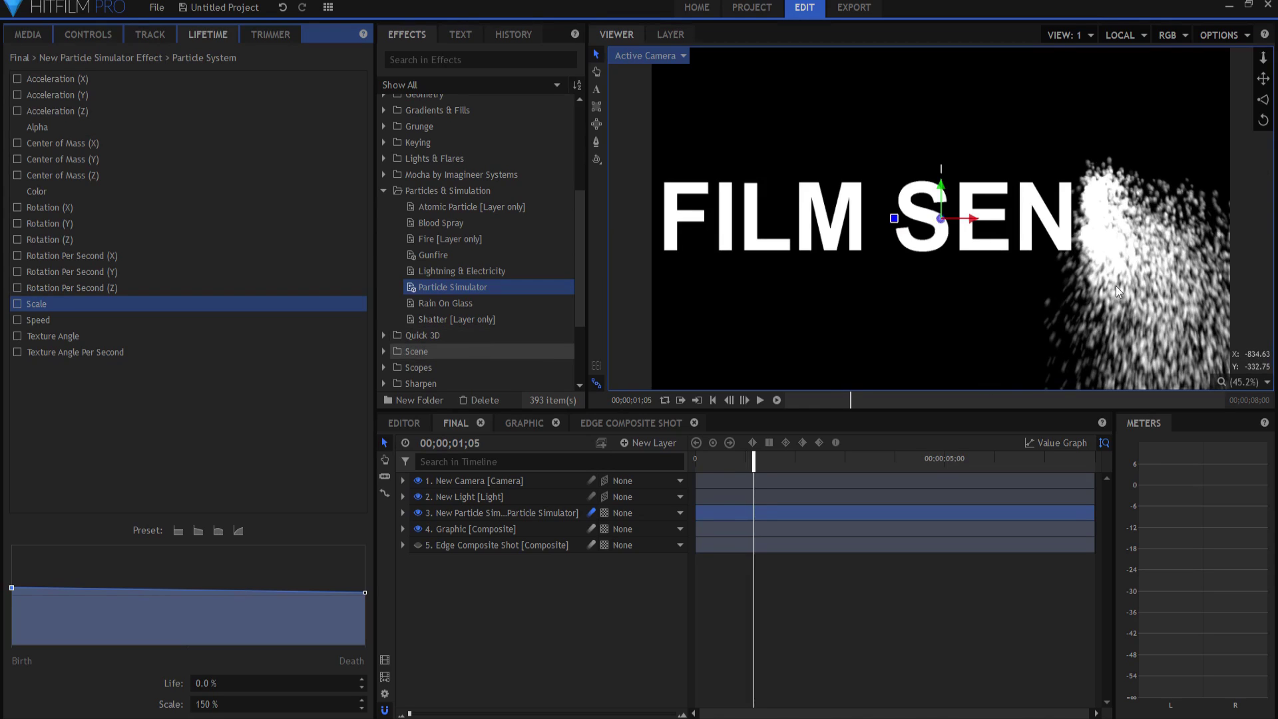
{"action": "key", "text": "period"}
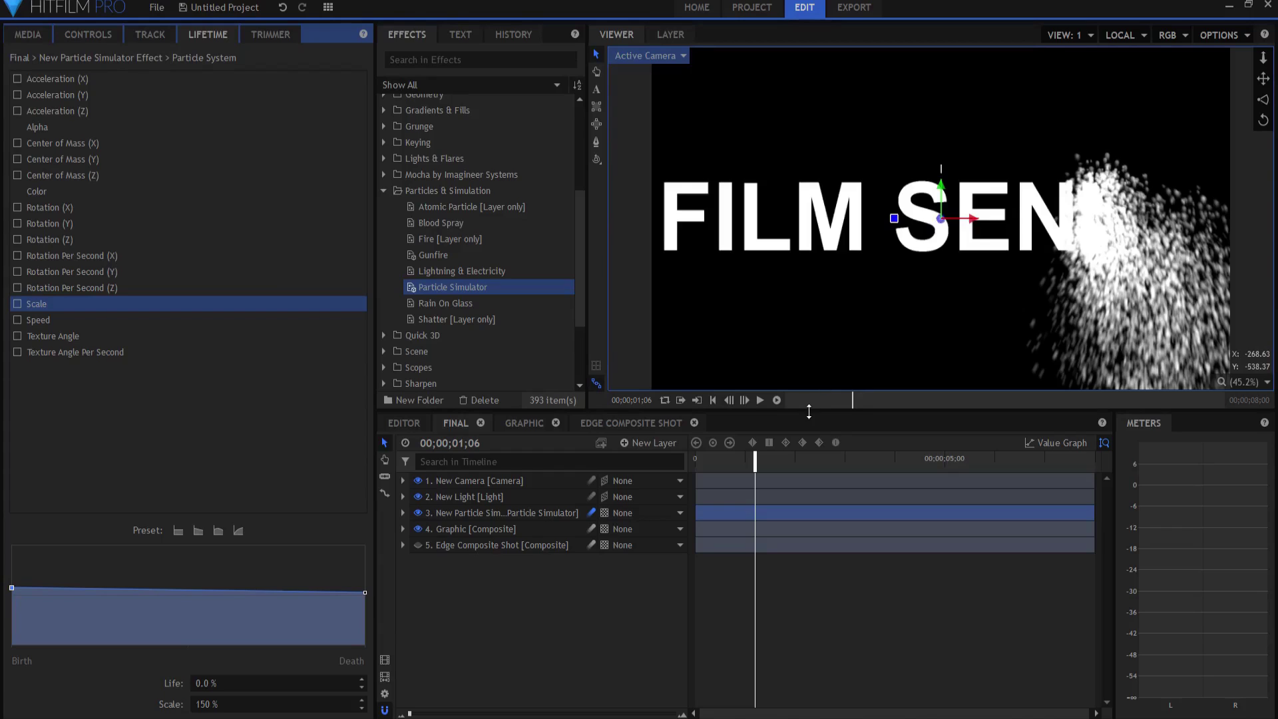
Step: Set the New Light's Intensity to 80 and collapse the layer
{"action": "left_click", "coordinate": [402, 497]}
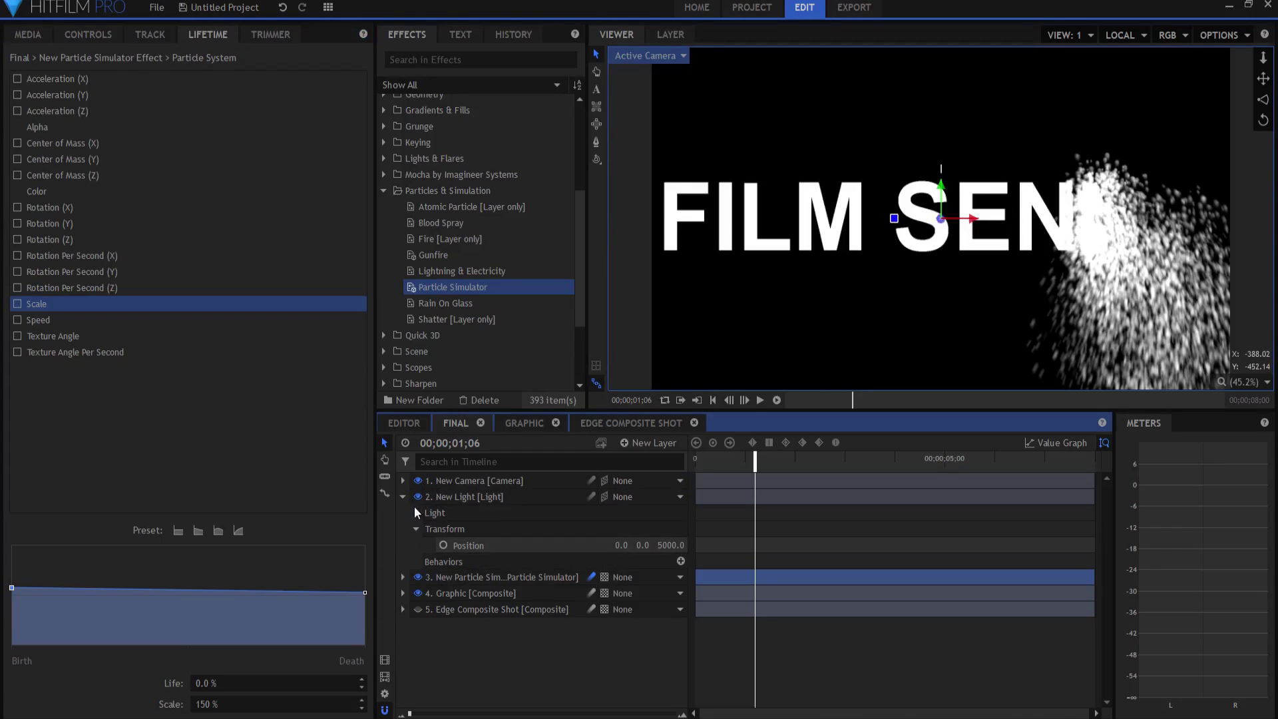
{"action": "left_click", "coordinate": [416, 512]}
{"action": "left_click", "coordinate": [676, 545]}
{"action": "type", "text": "80"}
{"action": "key", "text": "Return"}
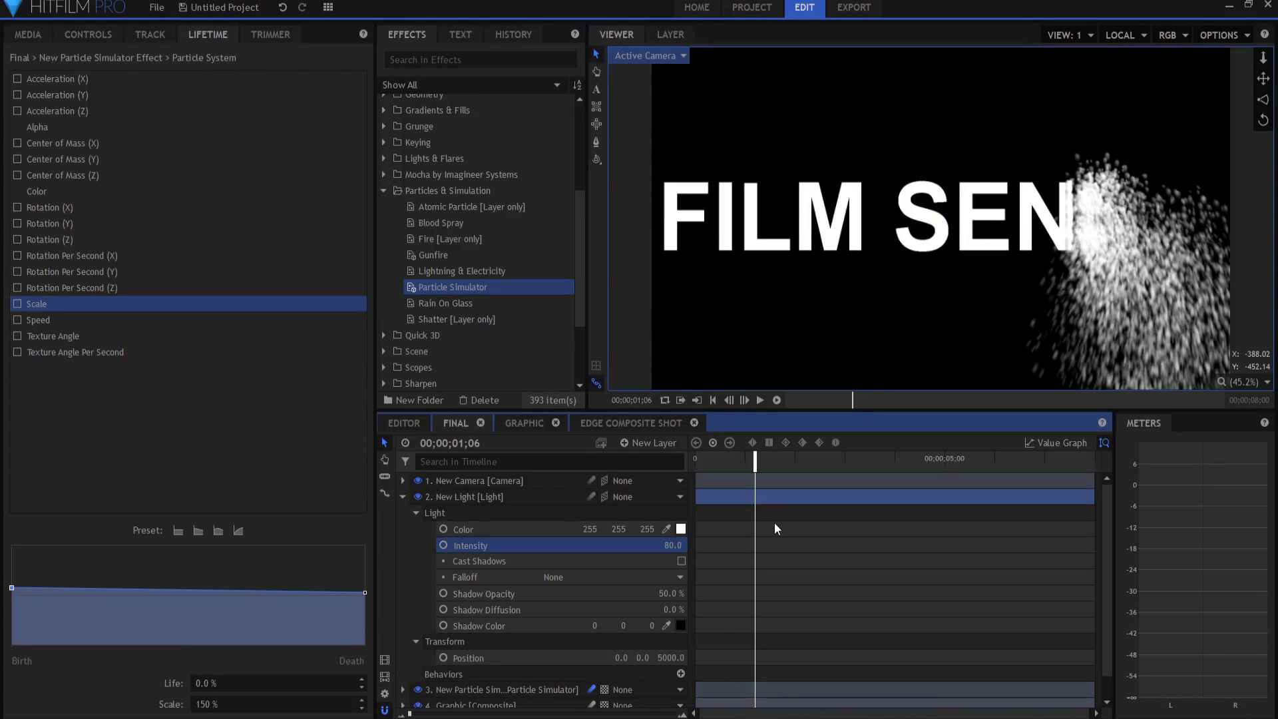
{"action": "left_click", "coordinate": [402, 496]}
Step: Replay the particle title animation from the start of the timeline
{"action": "left_click", "coordinate": [466, 615]}
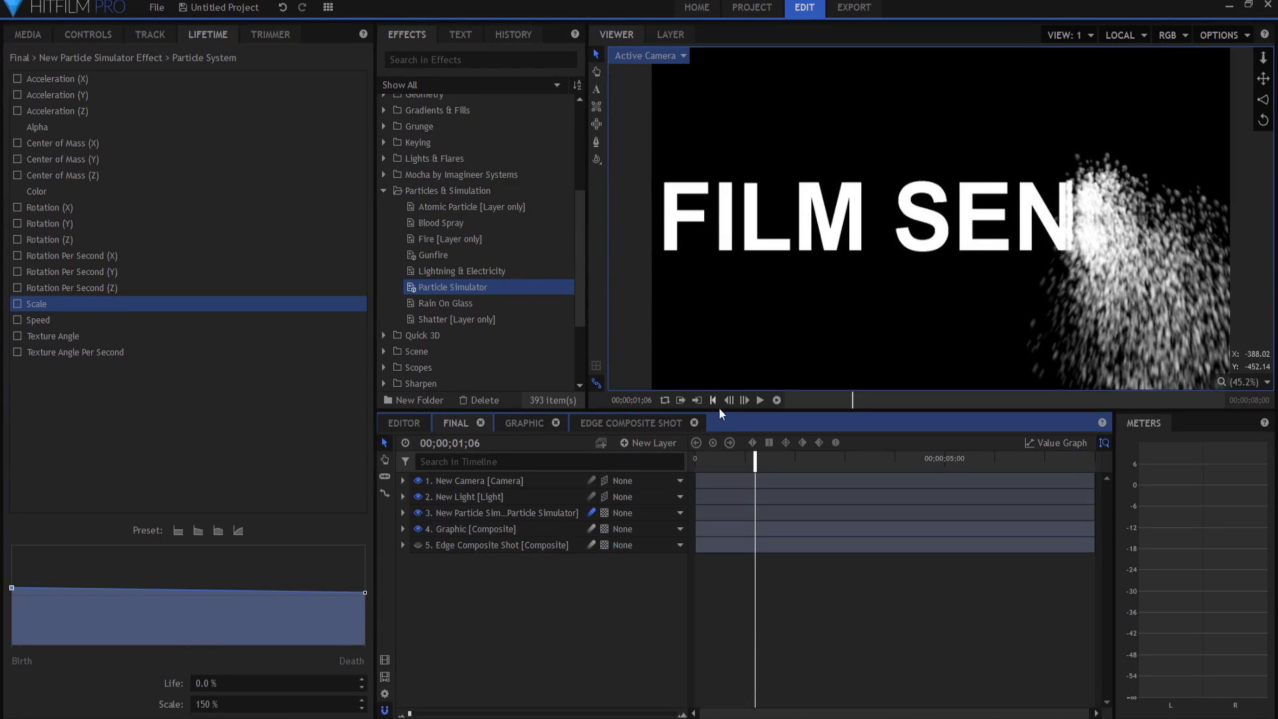
{"action": "left_click", "coordinate": [712, 400]}
{"action": "key", "text": "space"}
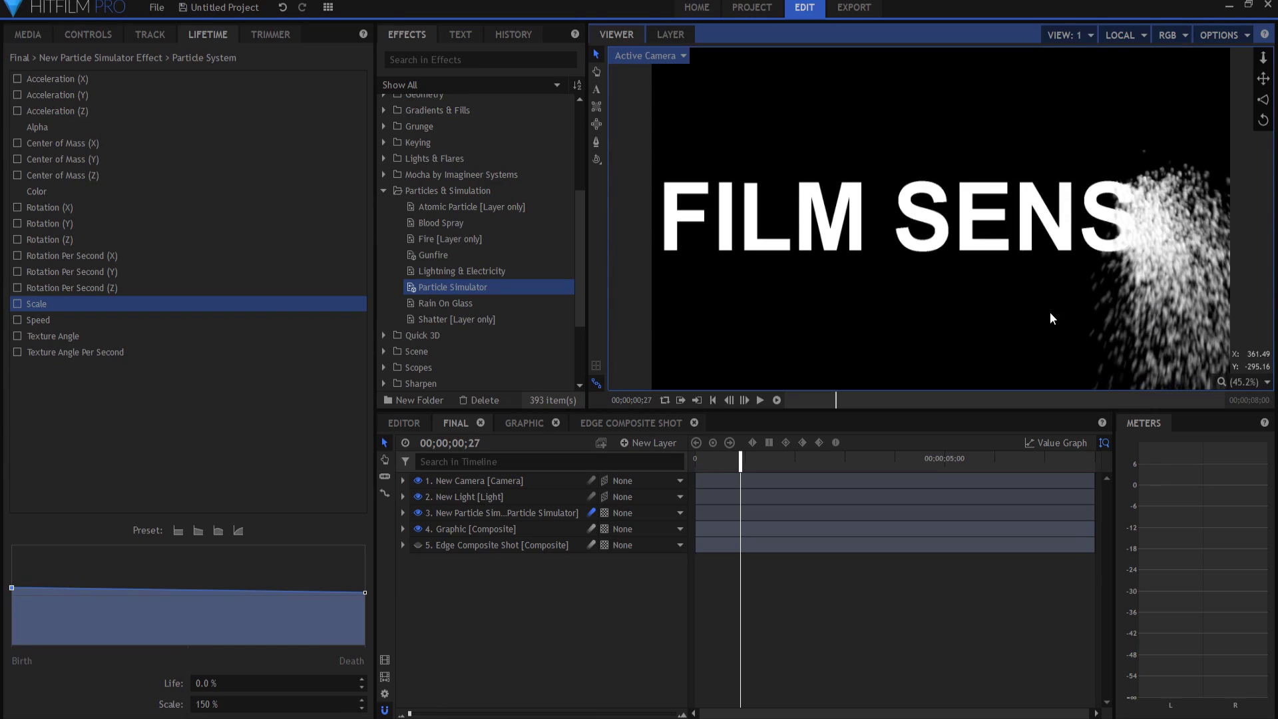
Step: In the Graphic composite, replace the FILM SENSEI text with a person's name
{"action": "left_click", "coordinate": [525, 423]}
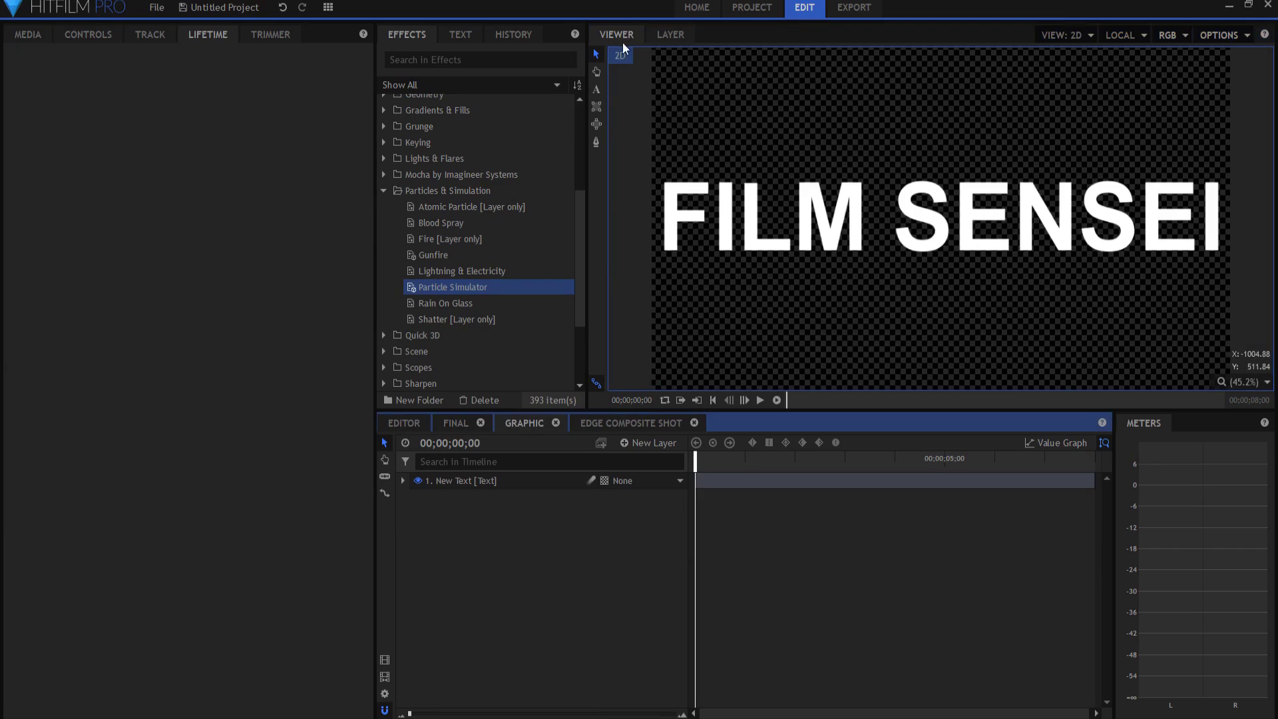
{"action": "left_click", "coordinate": [596, 89]}
{"action": "left_click", "coordinate": [726, 218]}
{"action": "key", "text": "ctrl+a"}
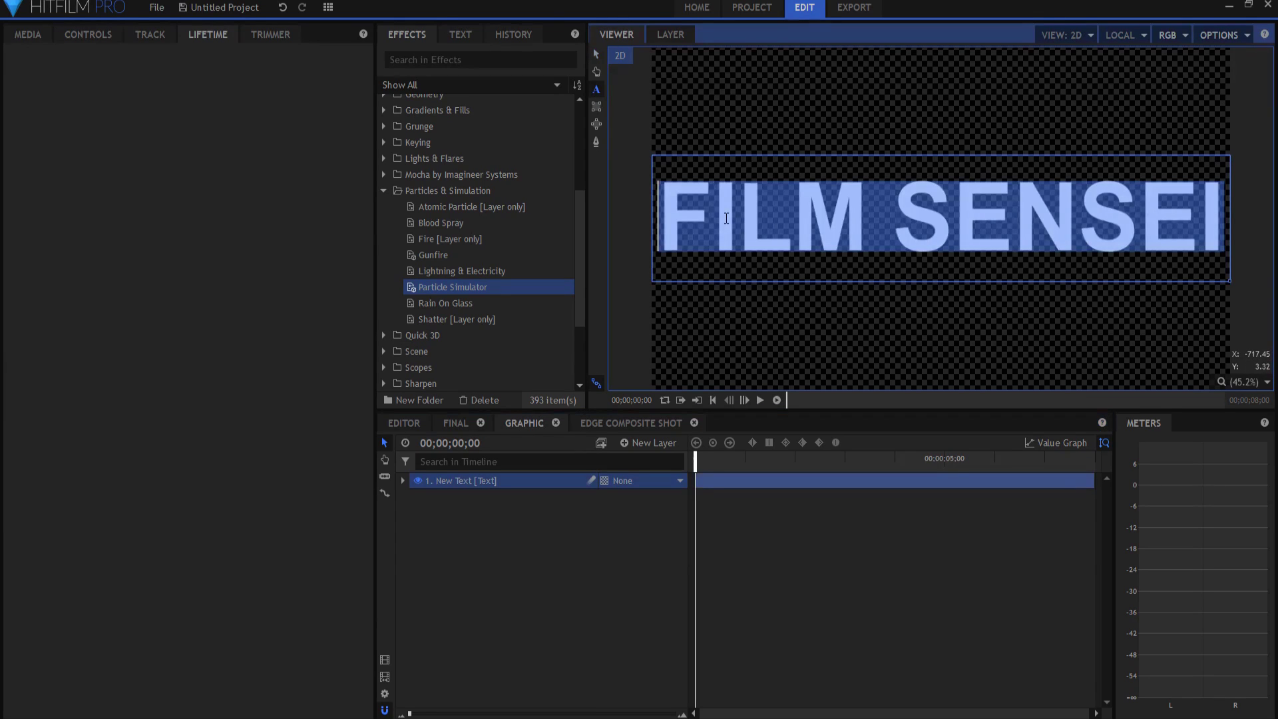
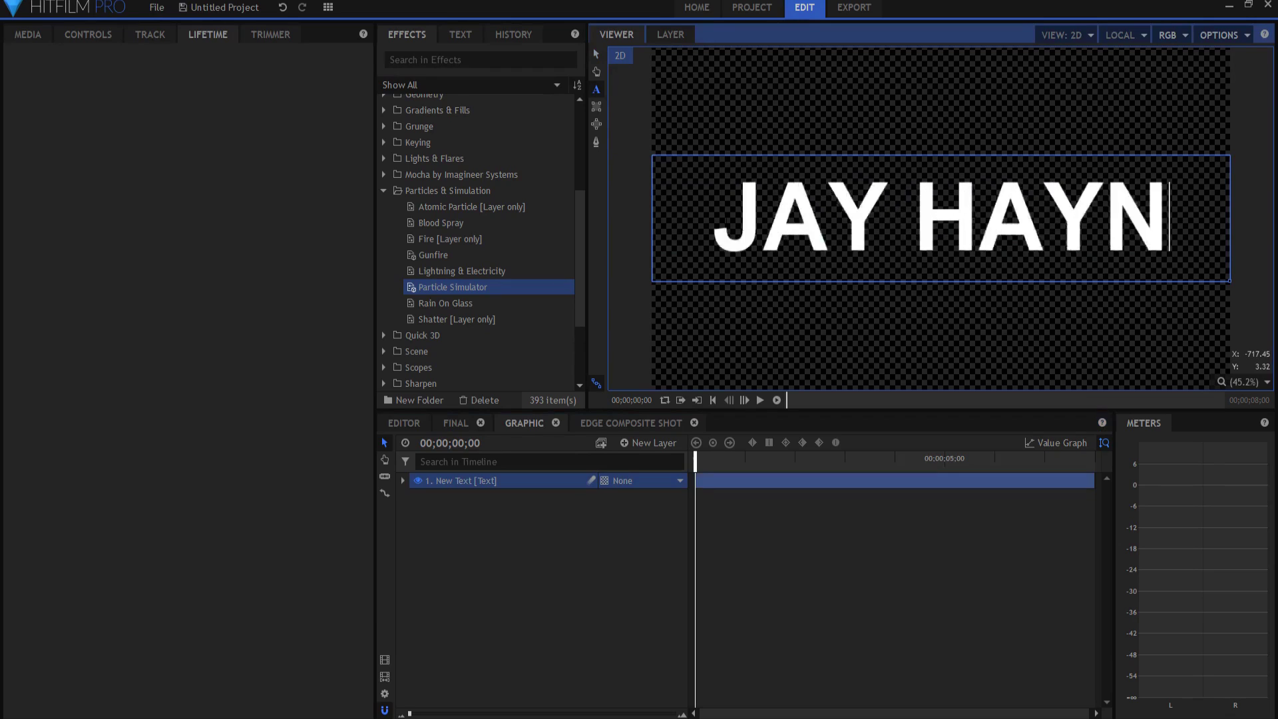
Step: Hide the New Text layer with the name
{"action": "left_click", "coordinate": [461, 422]}
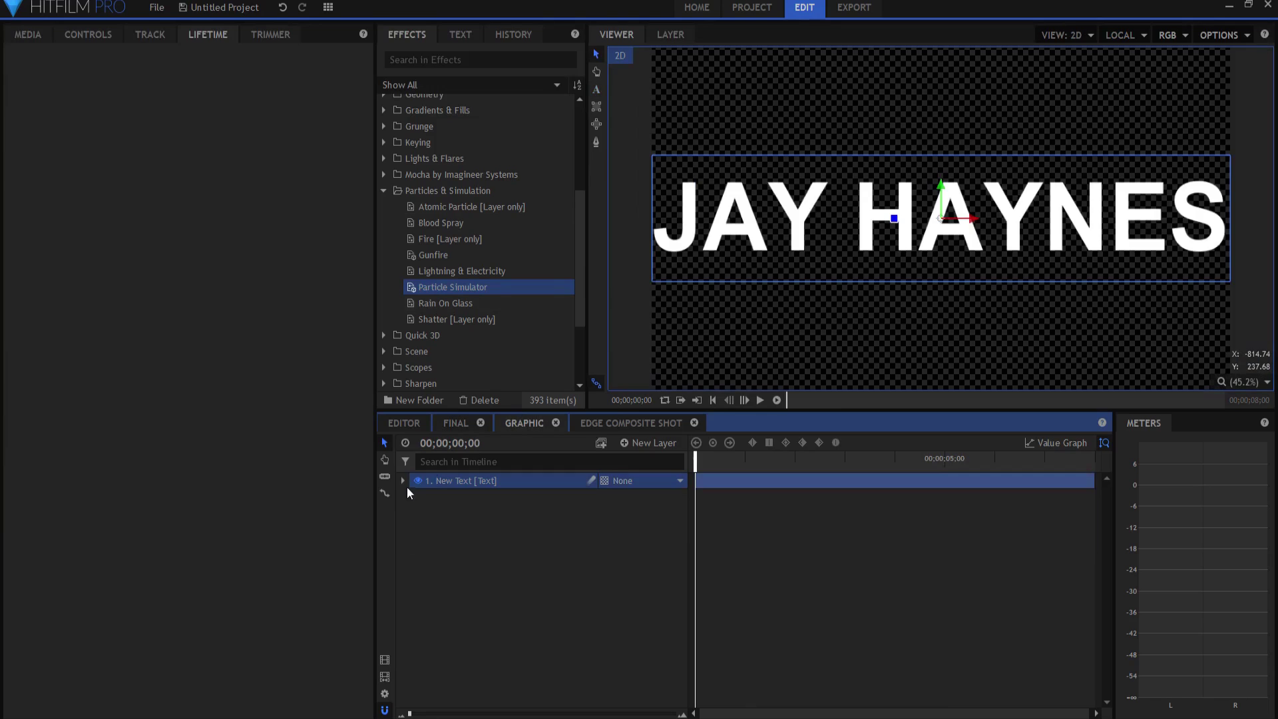
{"action": "left_click", "coordinate": [596, 56]}
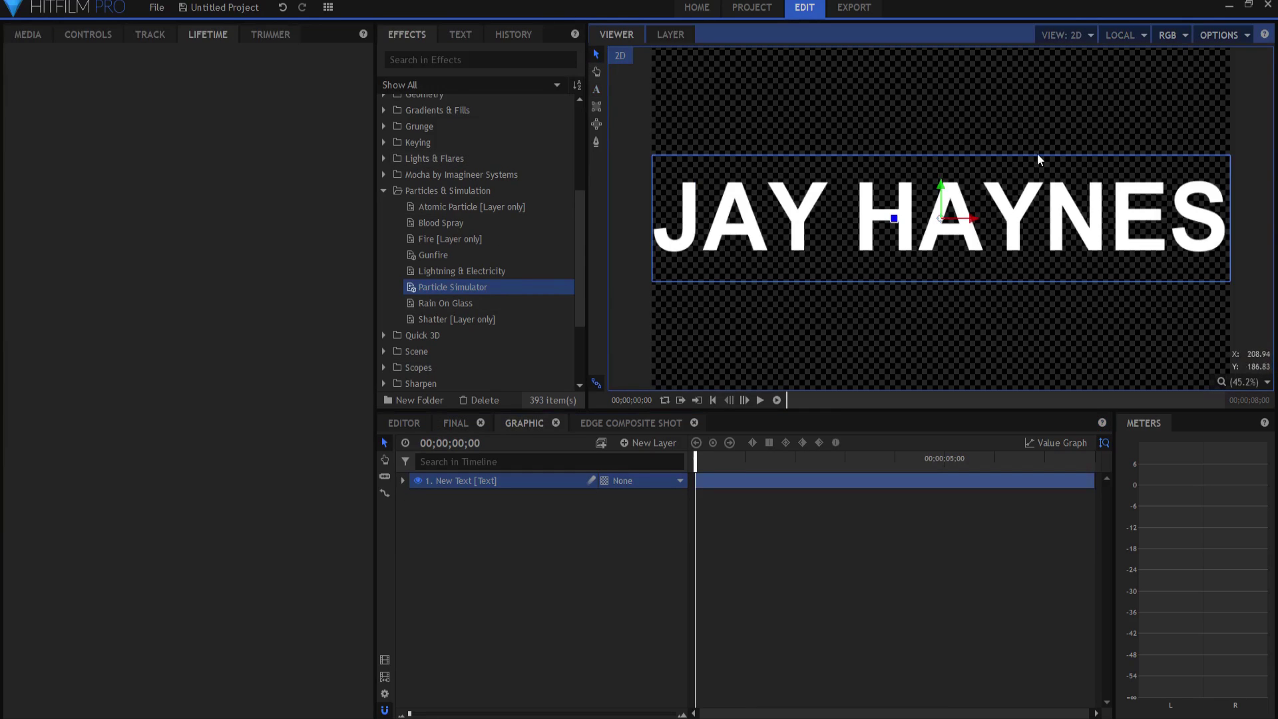
{"action": "left_click", "coordinate": [417, 482]}
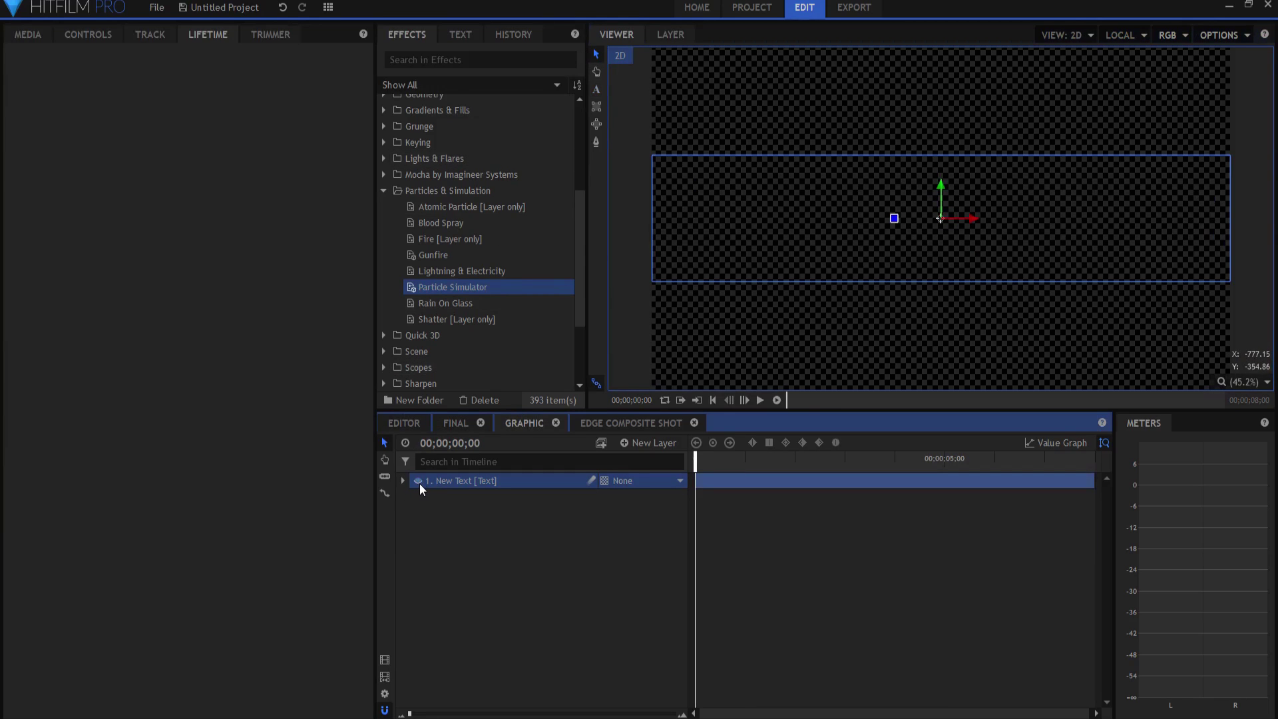
Step: Add a new white plane layer to the Graphic composite
{"action": "left_click", "coordinate": [644, 442]}
{"action": "left_click", "coordinate": [661, 457]}
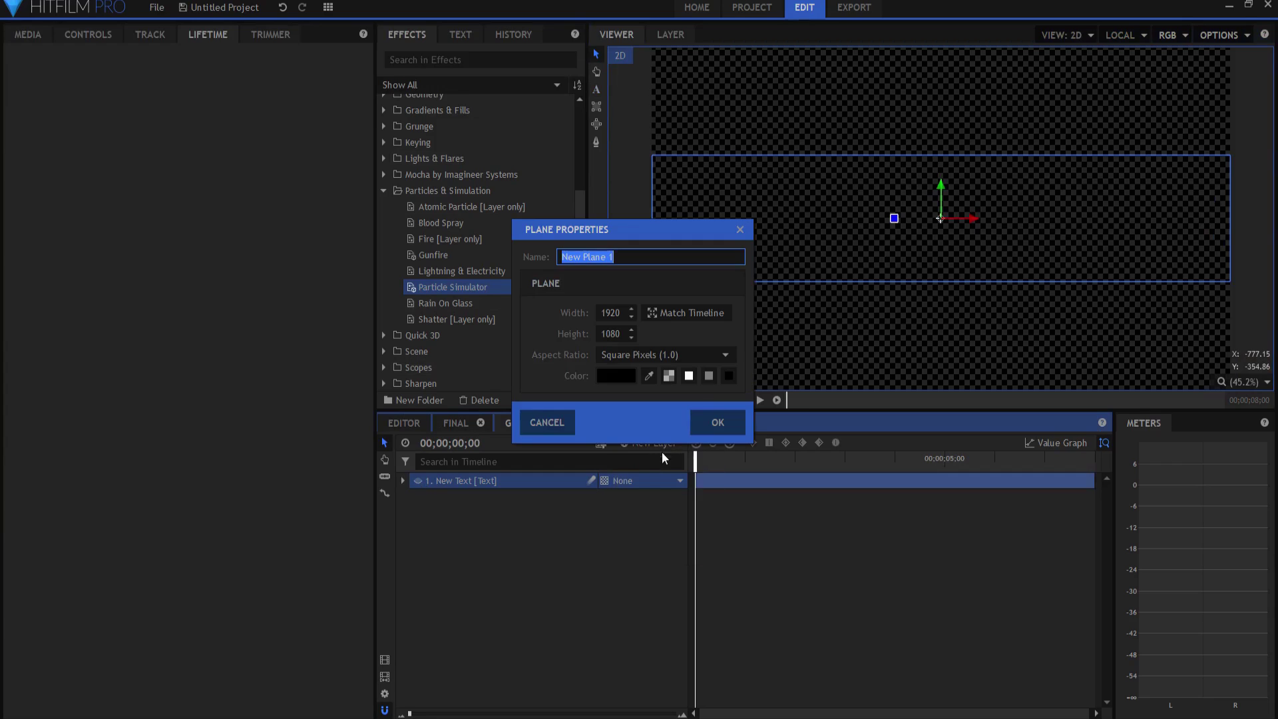
{"action": "left_click", "coordinate": [689, 377]}
{"action": "left_click", "coordinate": [718, 424]}
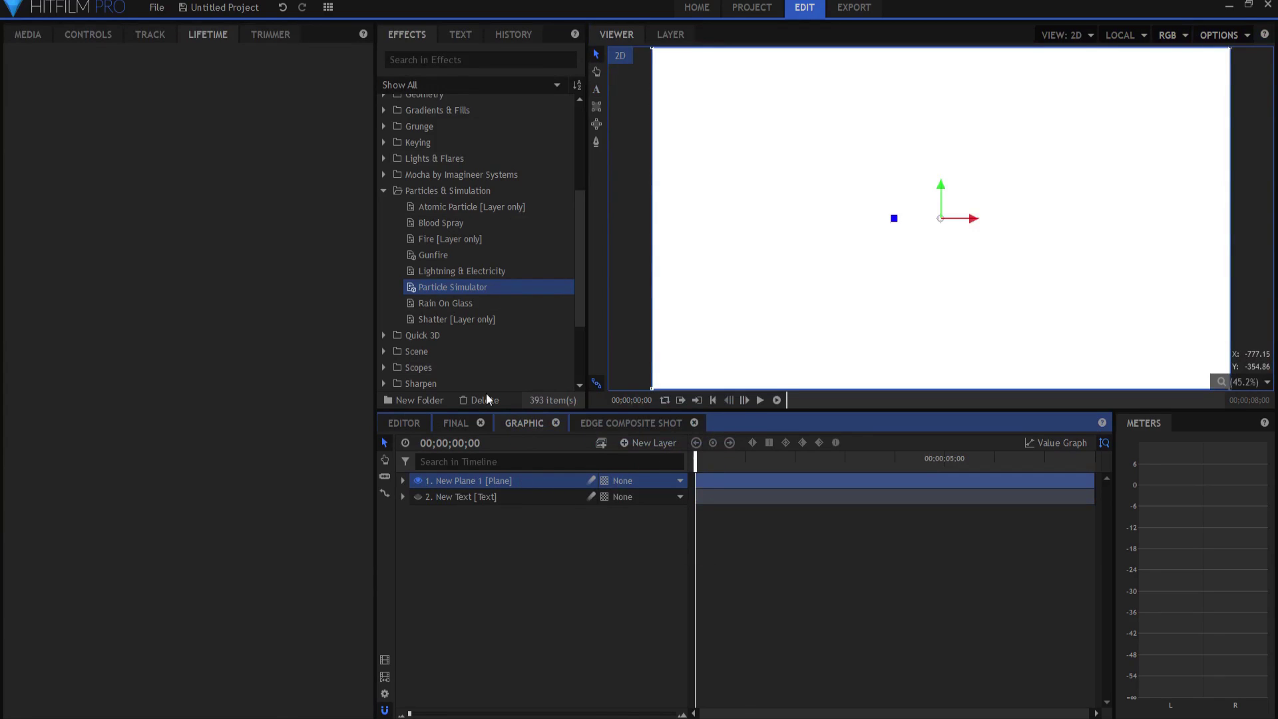
Step: Mask the plane with horizontal and vertical rectangle masks forming a cross
{"action": "left_click", "coordinate": [596, 107]}
{"action": "mouse_move", "coordinate": [644, 161]}
{"action": "left_mouse_down"}
{"action": "mouse_move", "coordinate": [889, 185]}
{"action": "mouse_move", "coordinate": [949, 241]}
{"action": "mouse_move", "coordinate": [1032, 219]}
{"action": "left_mouse_up"}
{"action": "mouse_move", "coordinate": [935, 94]}
{"action": "left_mouse_down"}
{"action": "mouse_move", "coordinate": [1005, 287]}
{"action": "mouse_move", "coordinate": [986, 341]}
{"action": "left_mouse_up"}
Step: Apply the Polar Warp effect to bend the cross into a curved arrow
{"action": "left_click", "coordinate": [399, 60]}
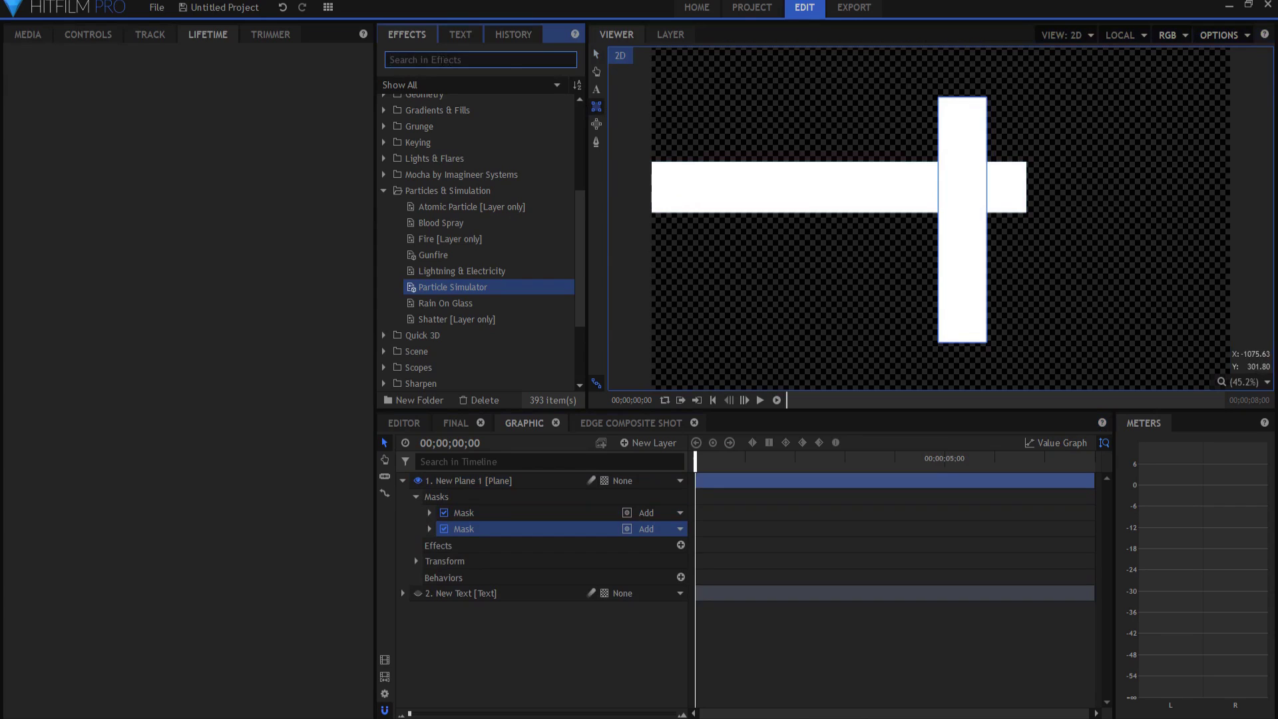
{"action": "type", "text": "pol"}
{"action": "left_click_drag", "start_coordinate": [447, 123], "coordinate": [472, 484]}
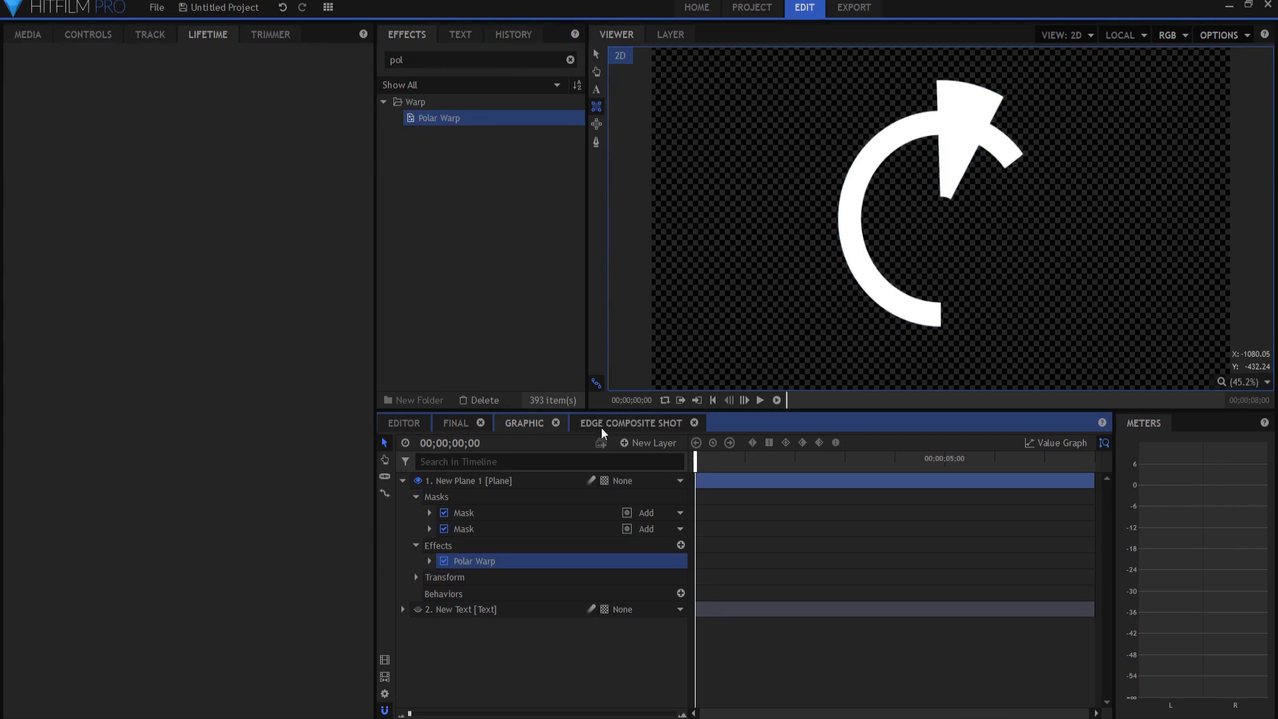
Step: Switch to the Final composite and scrub forward to preview the white curved arrow
{"action": "left_click", "coordinate": [455, 424]}
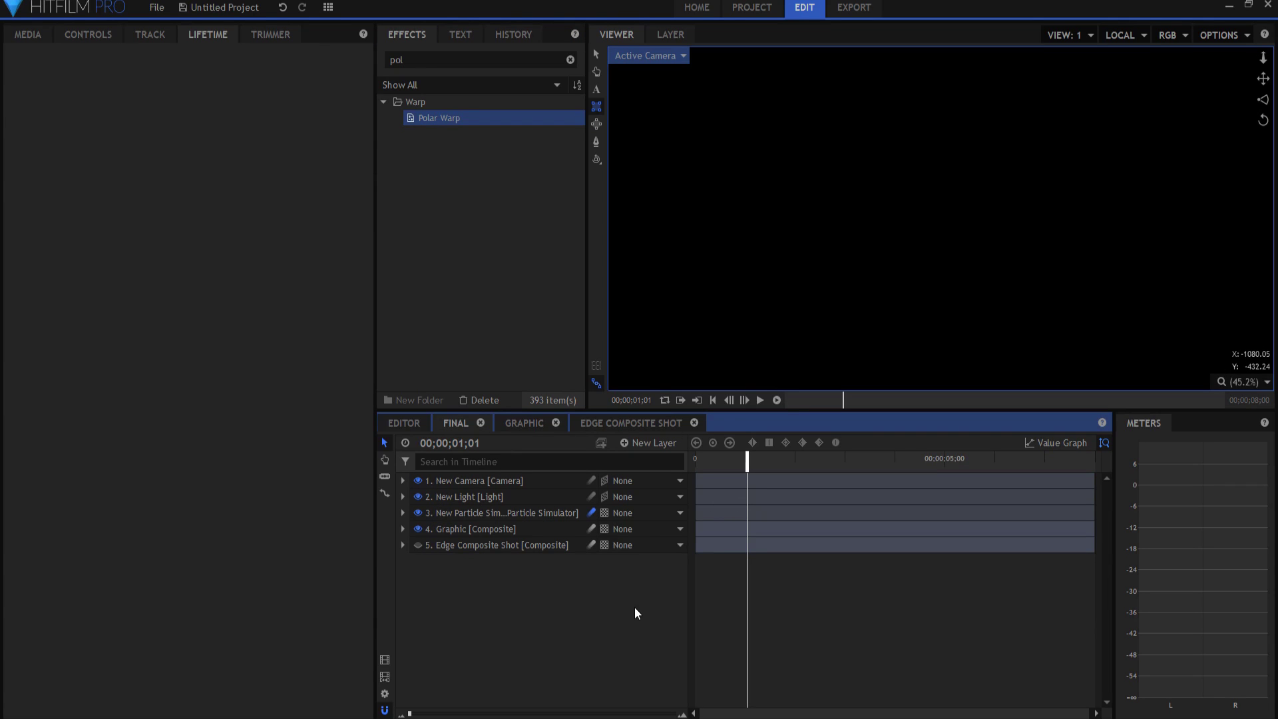
{"action": "left_click_drag", "start_coordinate": [846, 401], "coordinate": [850, 406]}
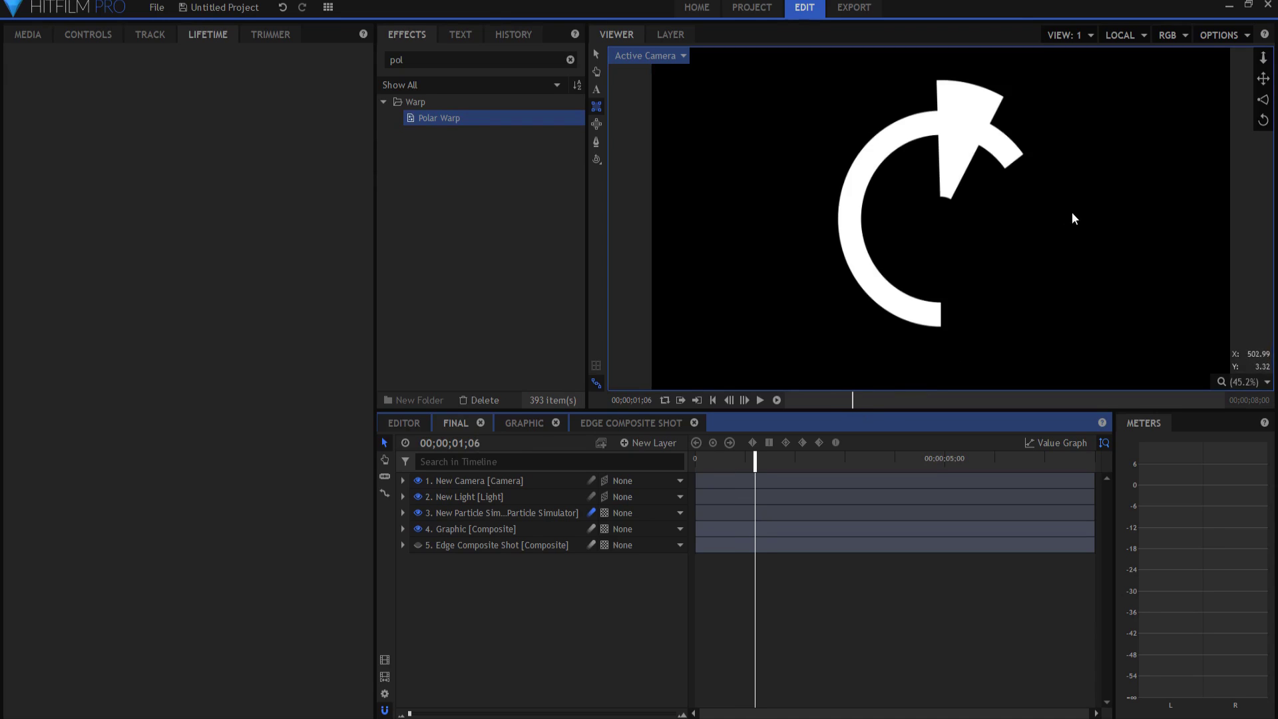